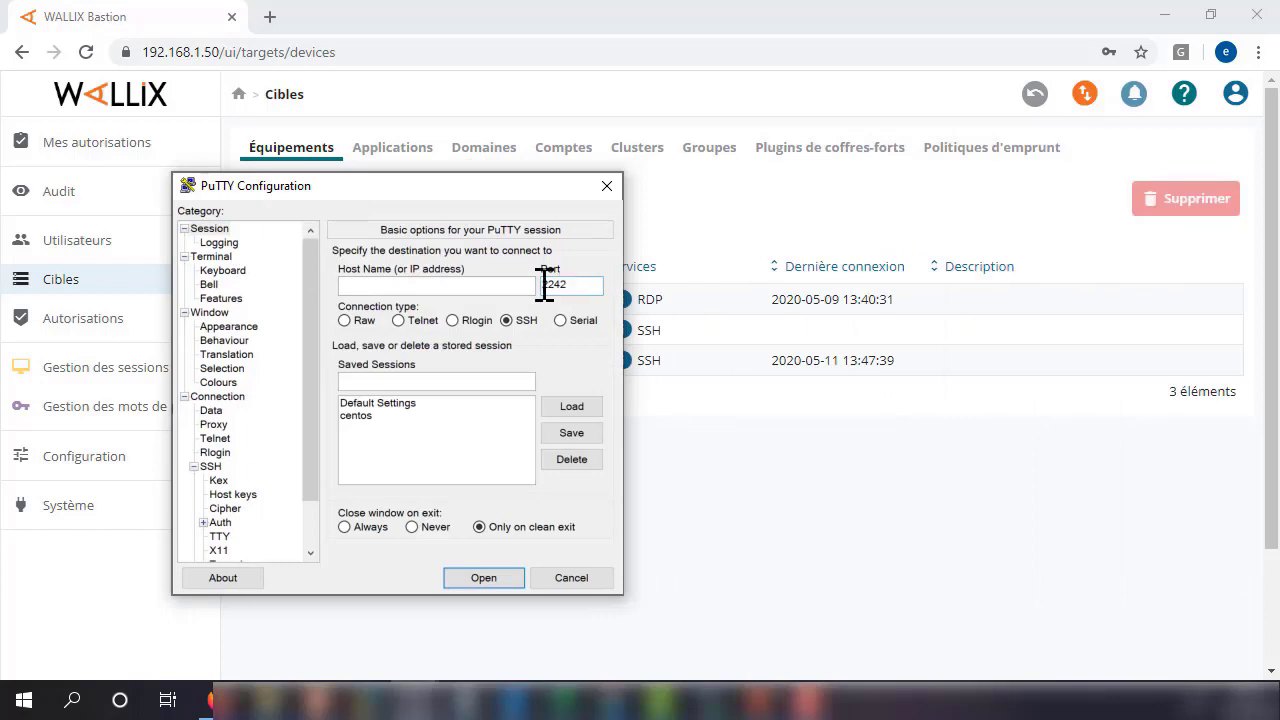
Open a PuTTY SSH connection to host 192.168.1.50.
click(420, 282)
text(1921681)
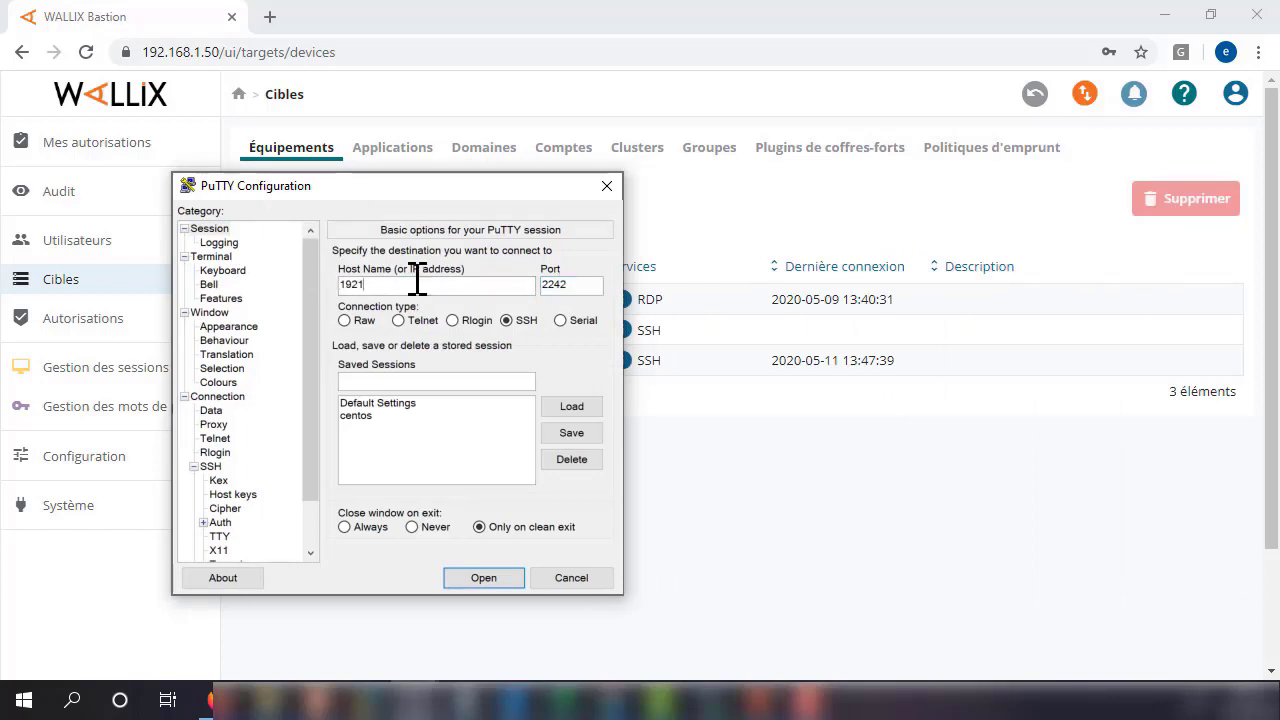
key(BackSpace)
key(BackSpace)
key(BackSpace)
key(BackSpace)
text(.168.1.50)
click(503, 578)
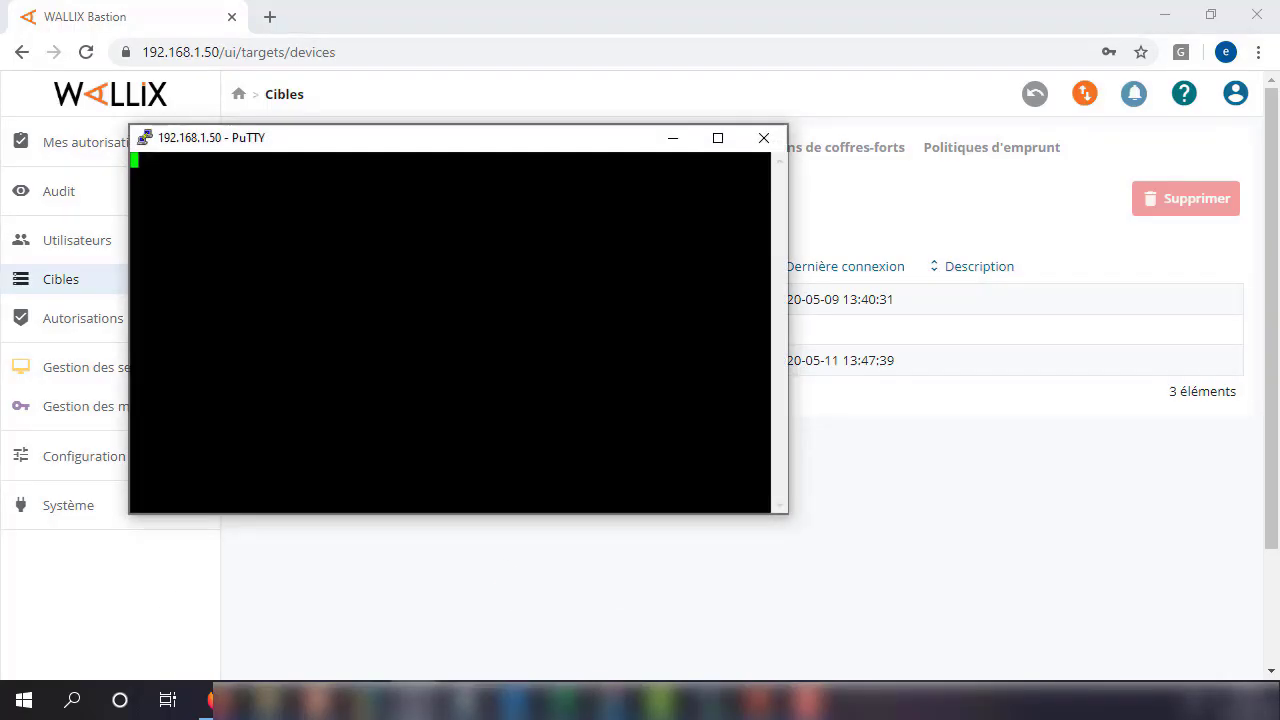
Log in as wabadmin and switch to the superuser account with super.
text(wabadmin)
key(Return)
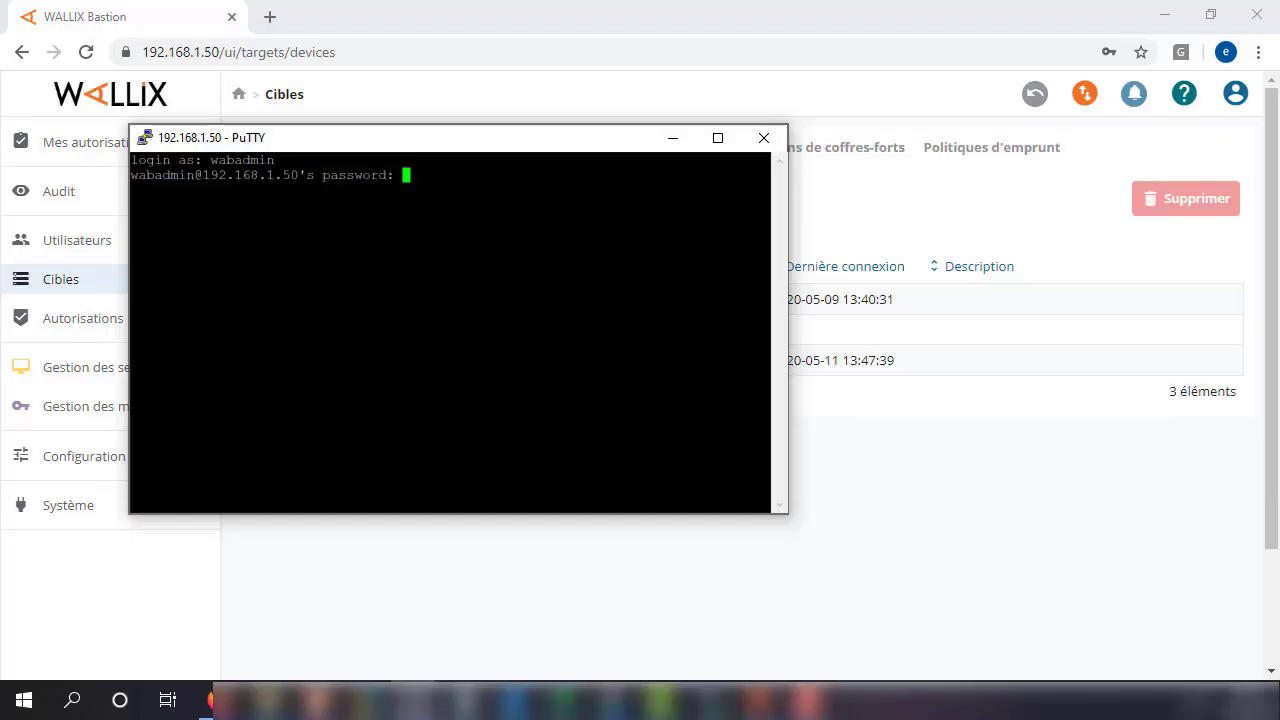
key(Return)
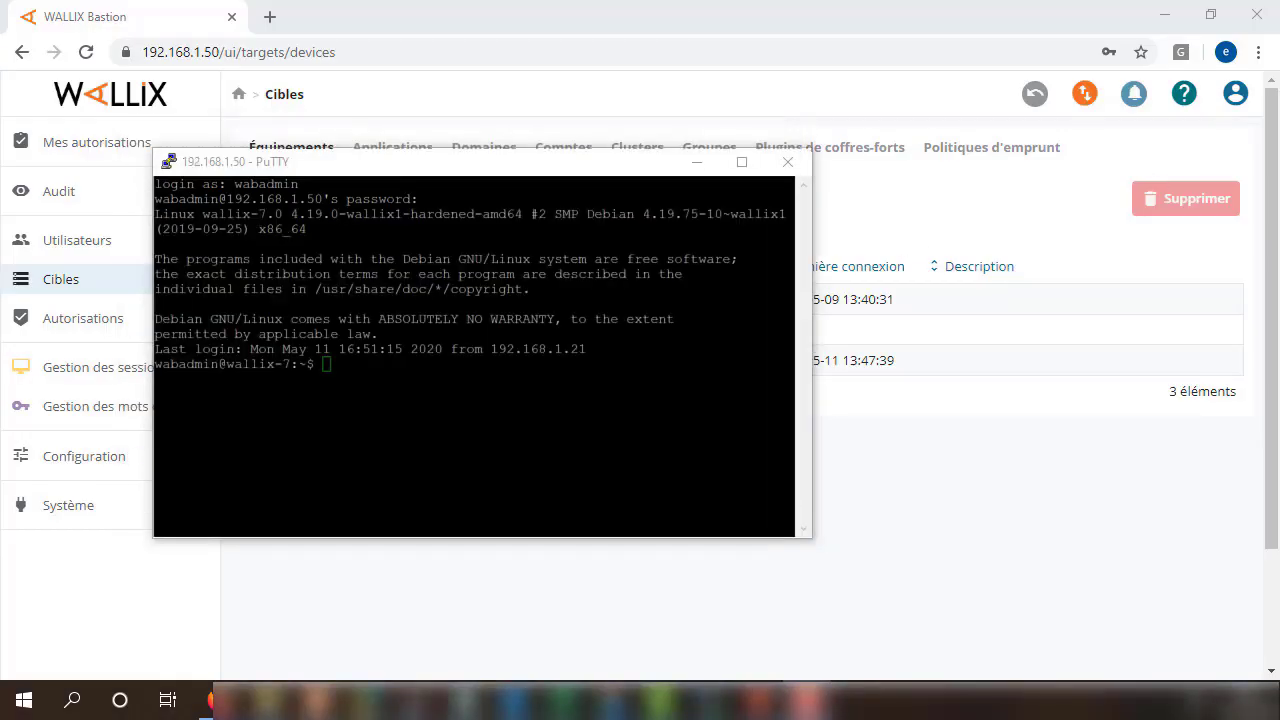
text(super)
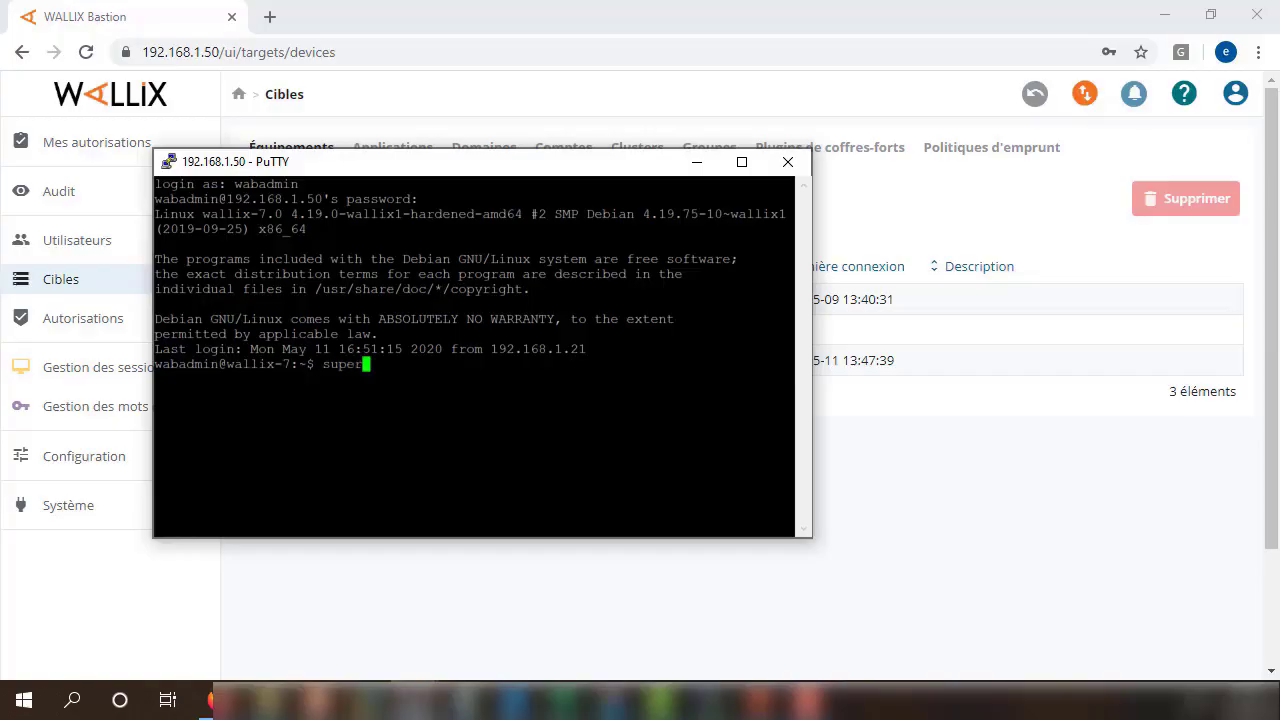
key(Return)
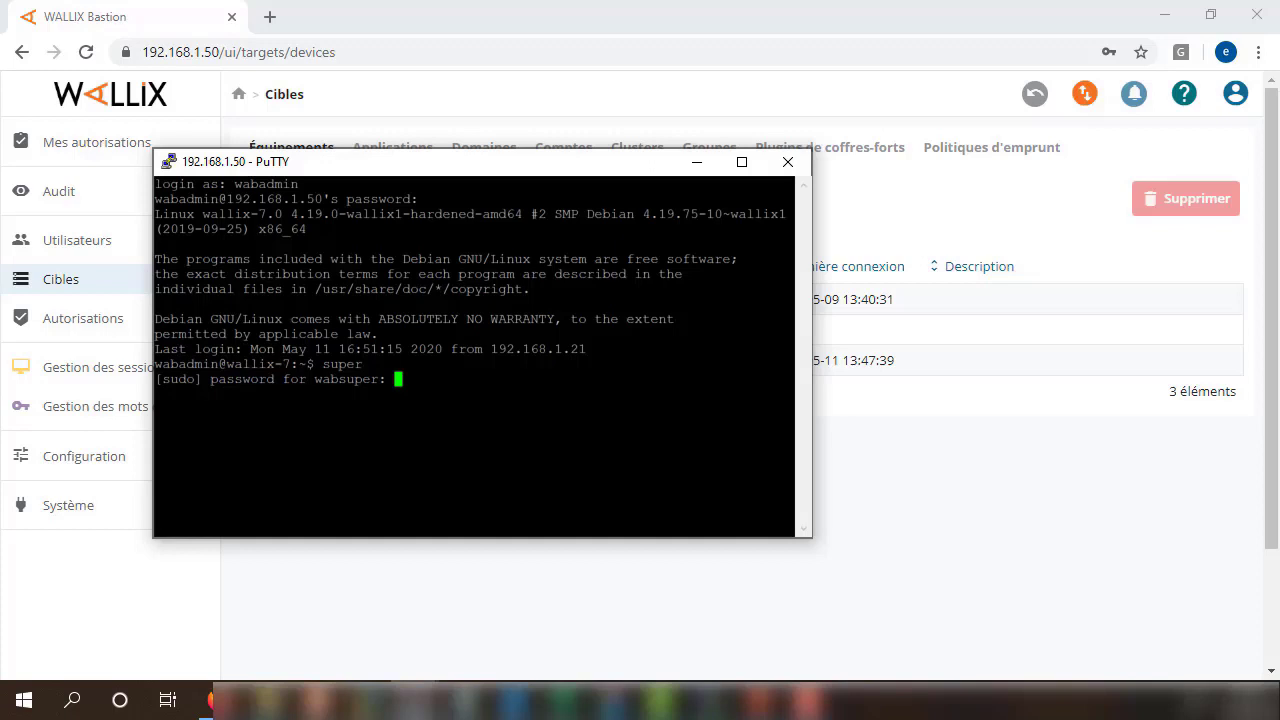
key(Return)
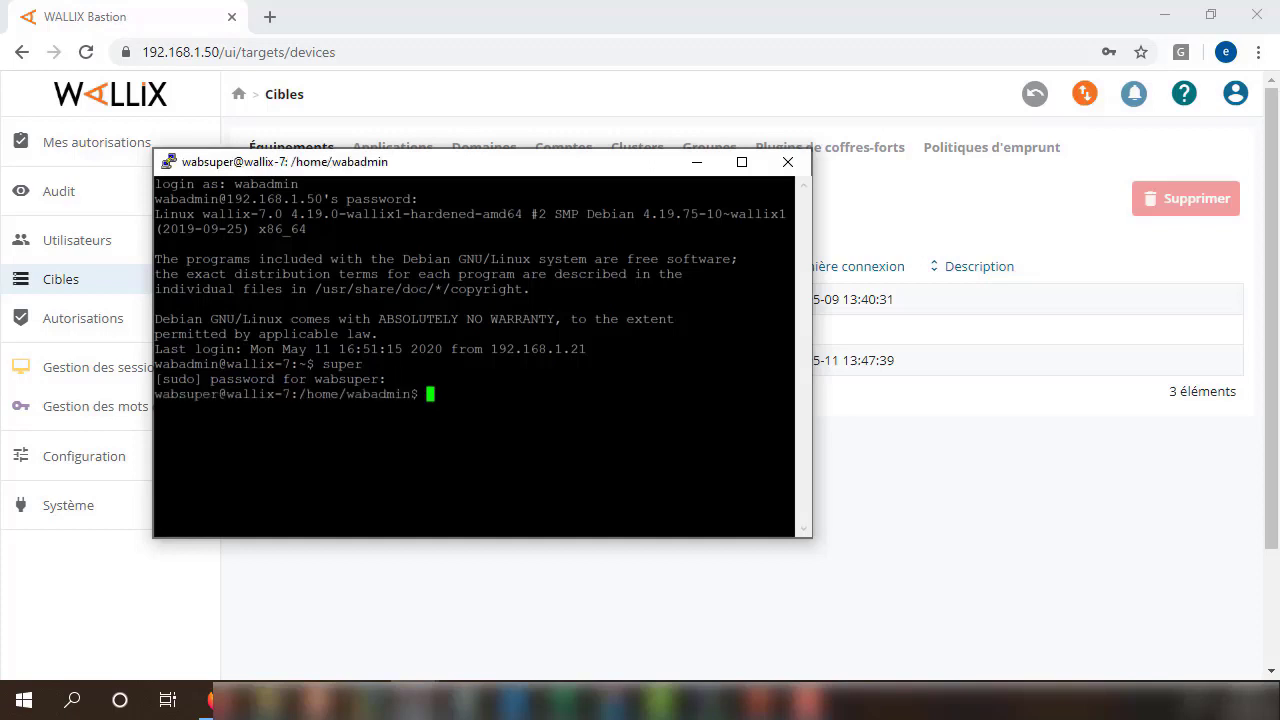
Become root with sudo -i, re-entering the rejected password, then type WABX509Setup at the prompt.
text(sudo -i)
key(Return)
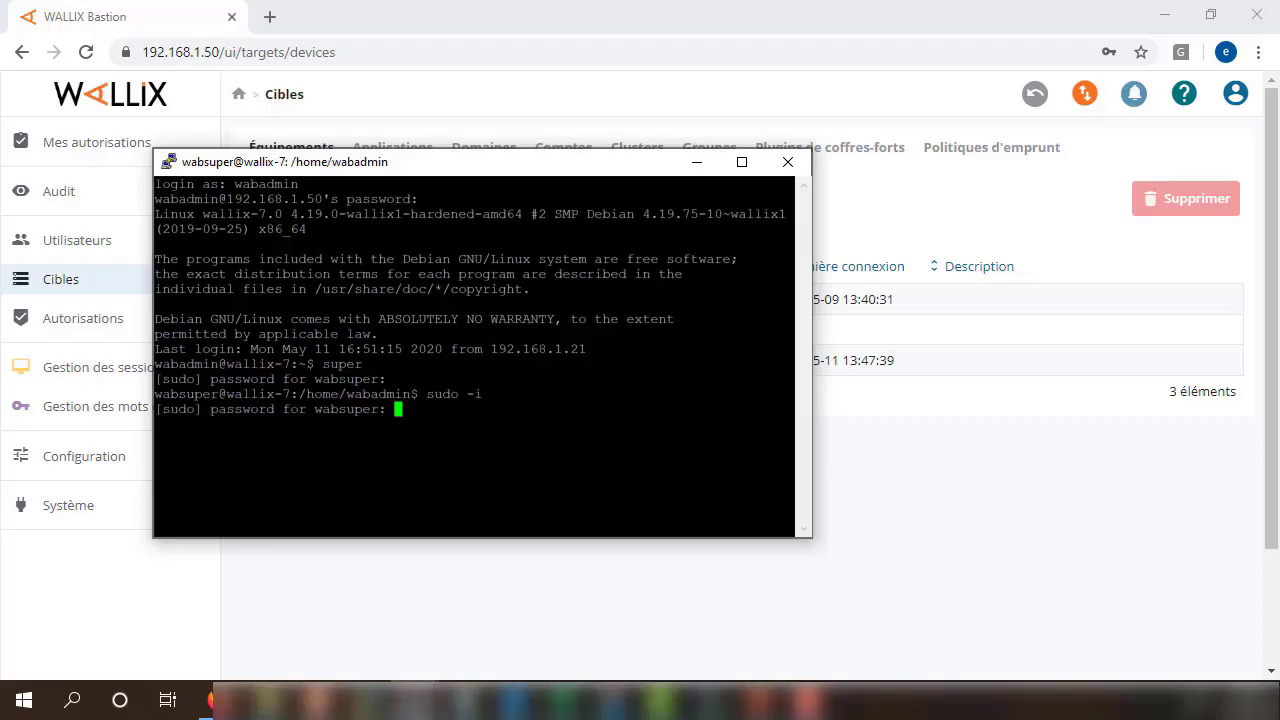
key(Return)
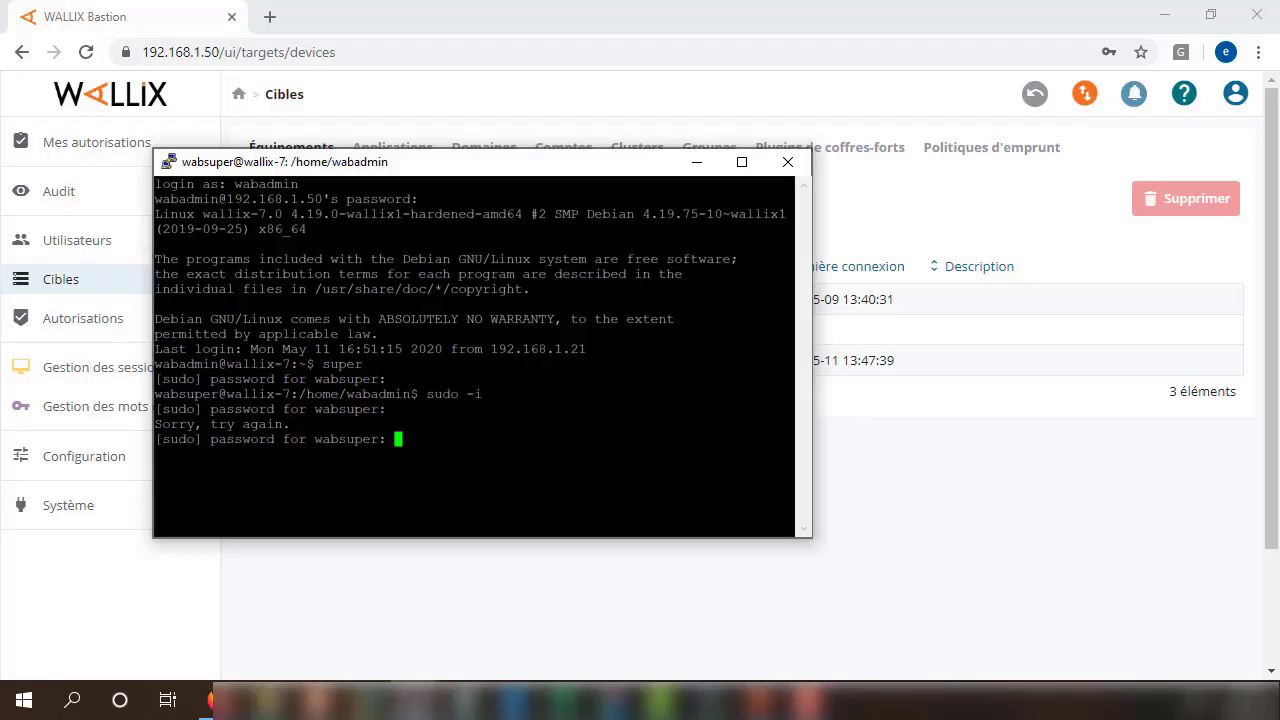
key(Return)
key(Return)
key(Return)
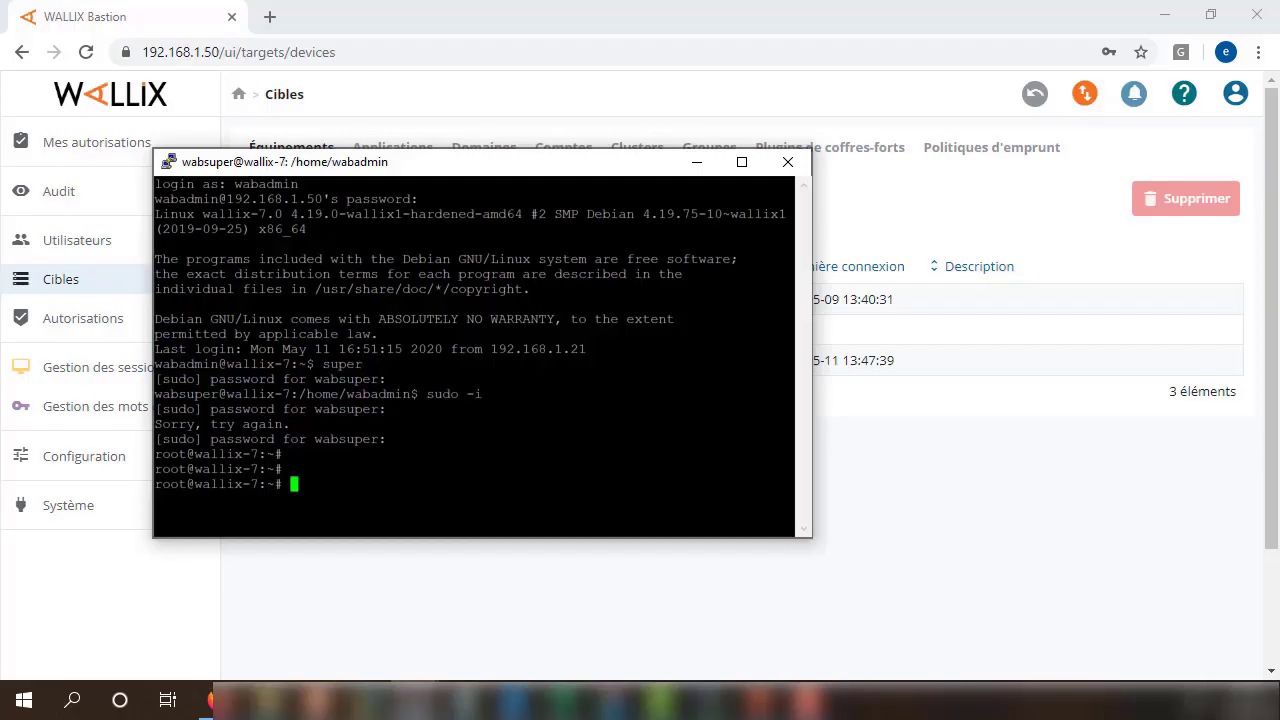
text(WABX509Setup)
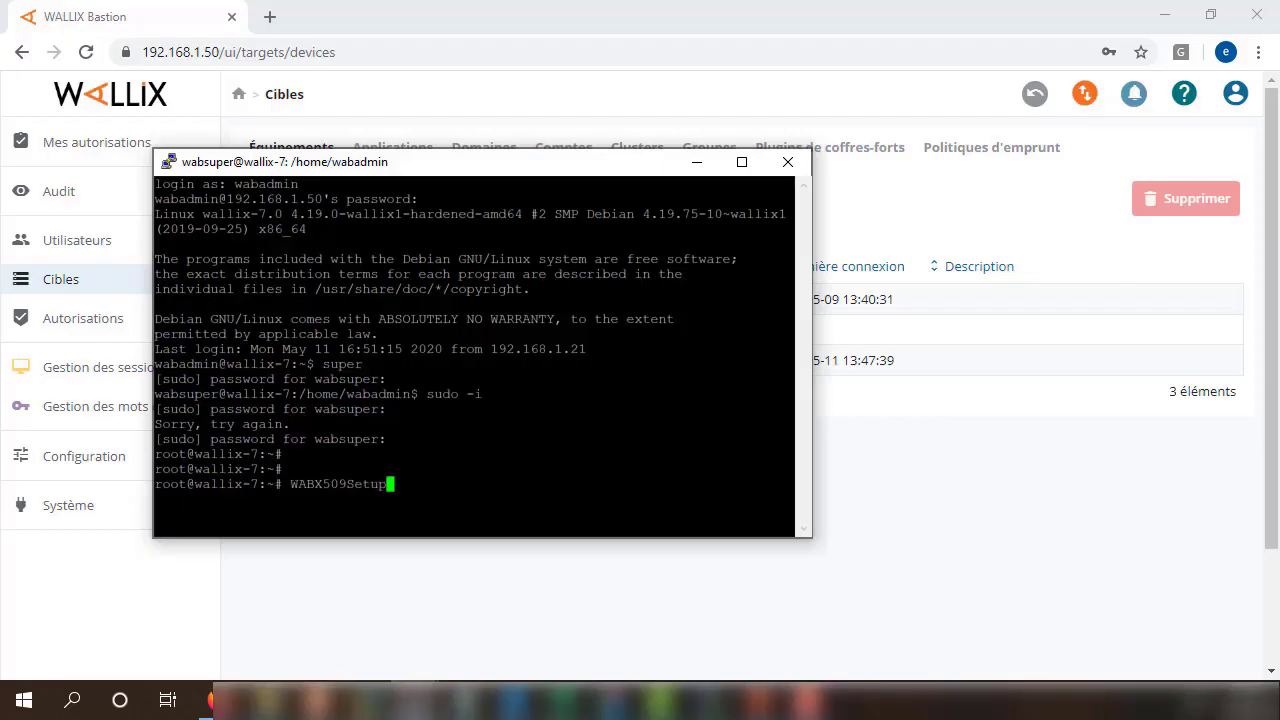
Run WABX509Setup, maximize the terminal, and copy the 192.168.1.50:8082 setup address.
key(Return)
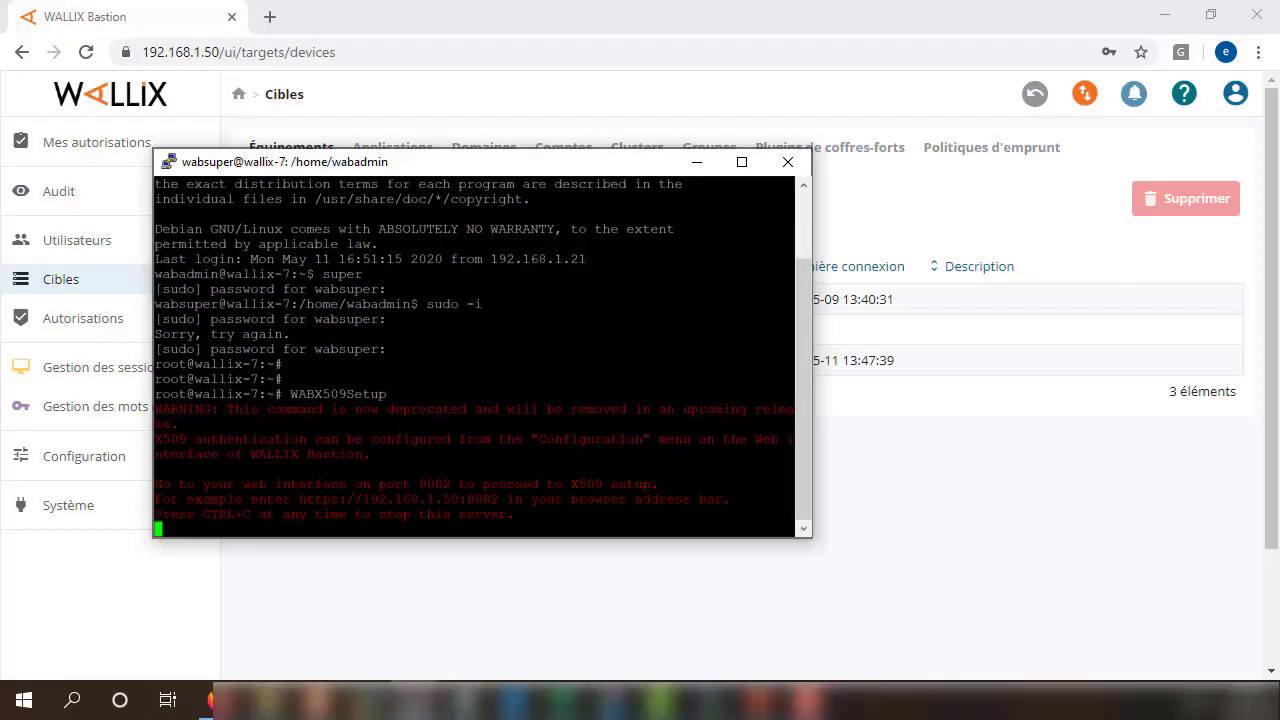
click(741, 161)
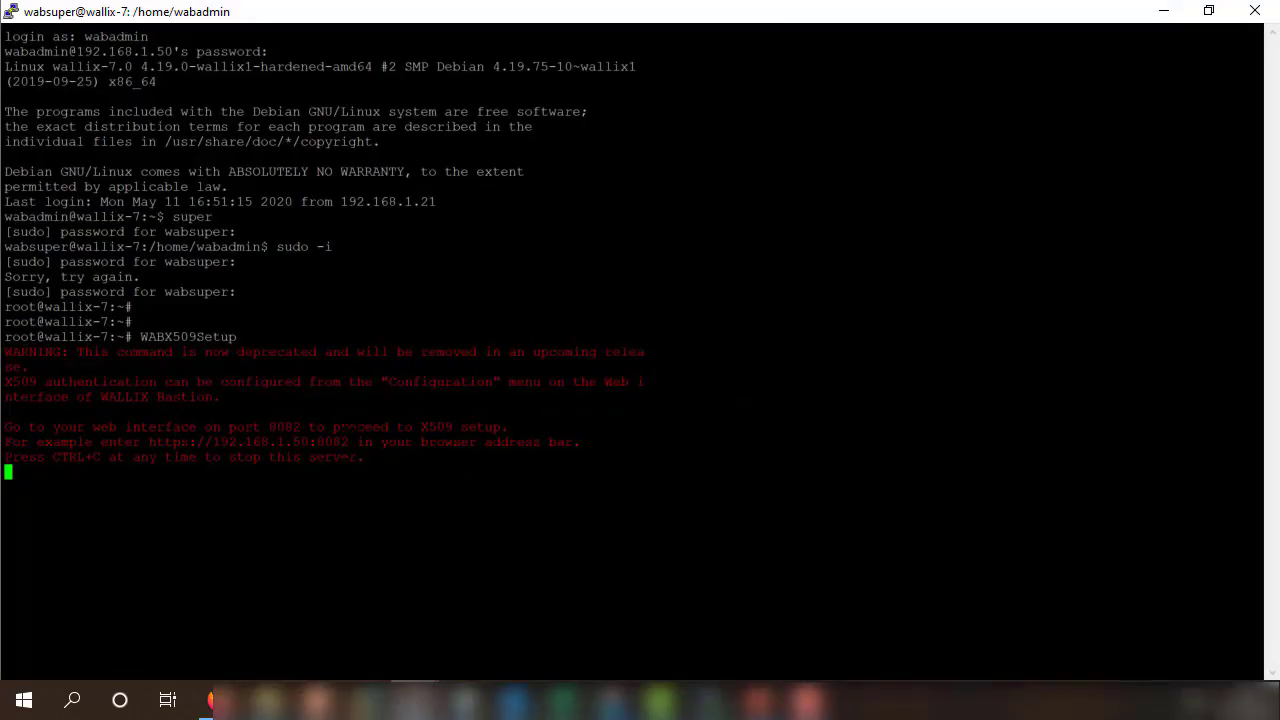
drag(356, 442, 198, 442)
drag(300, 337, 132, 337)
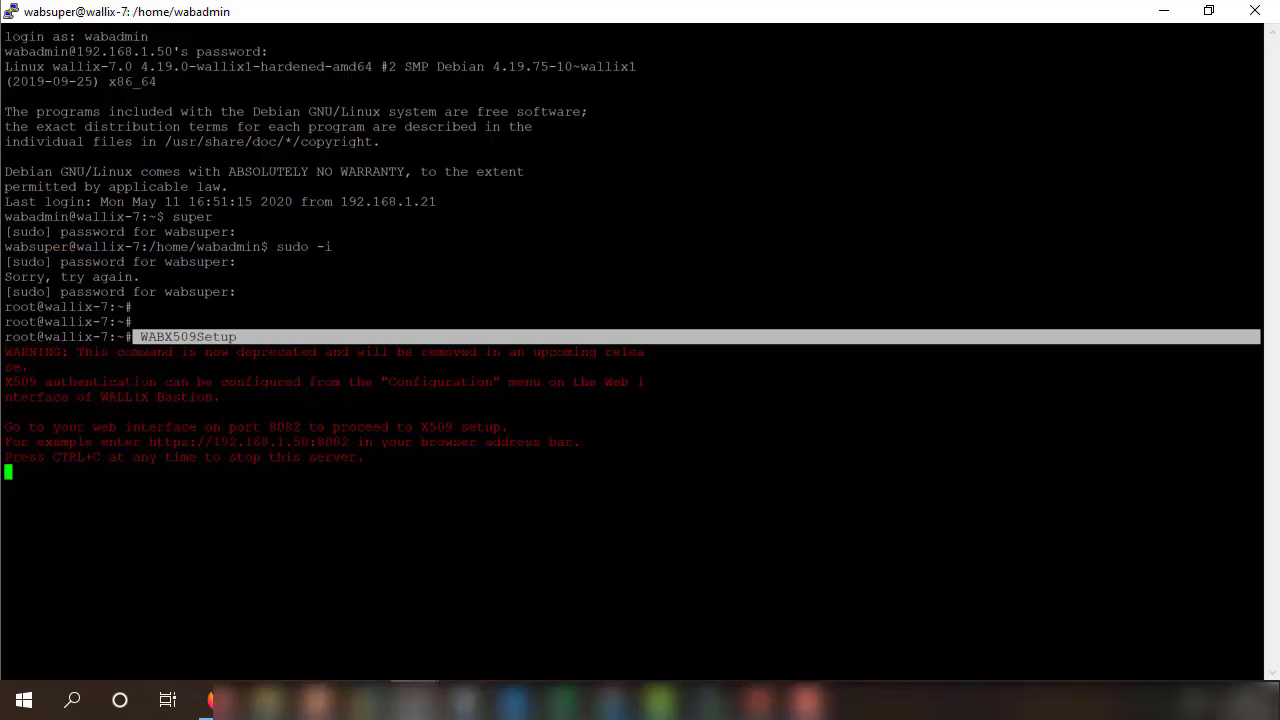
drag(349, 442, 206, 442)
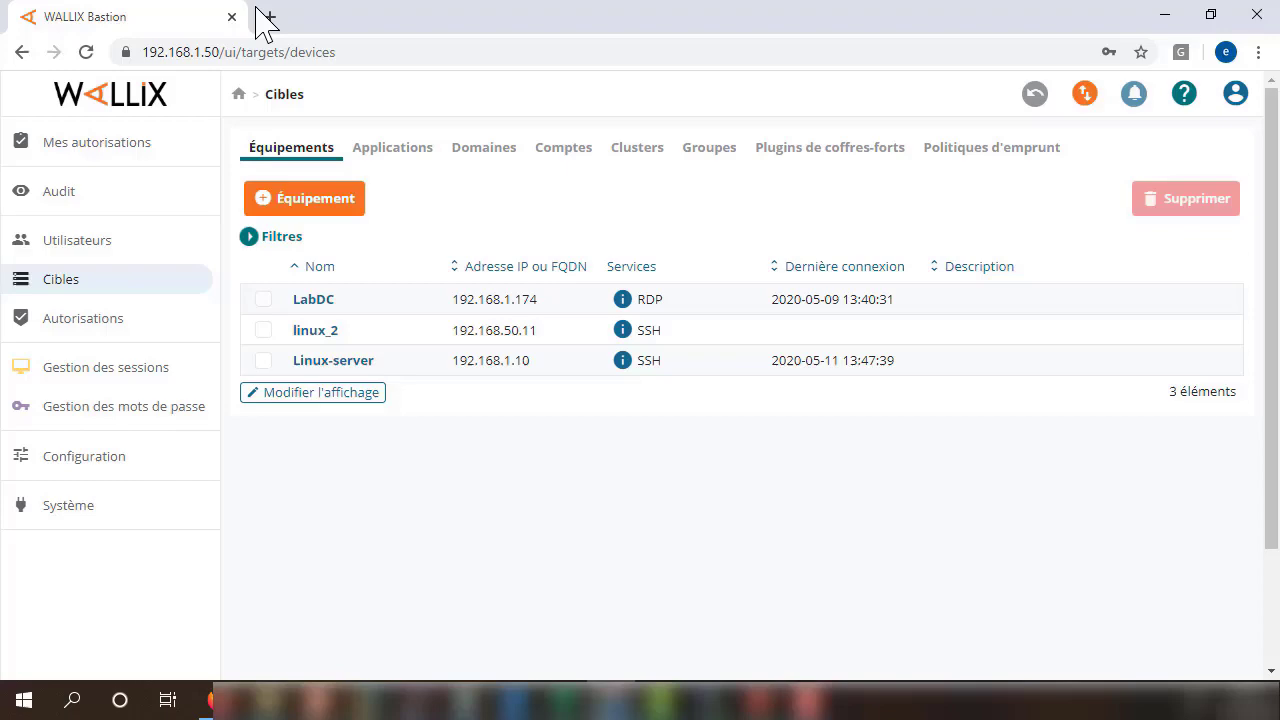
click(268, 17)
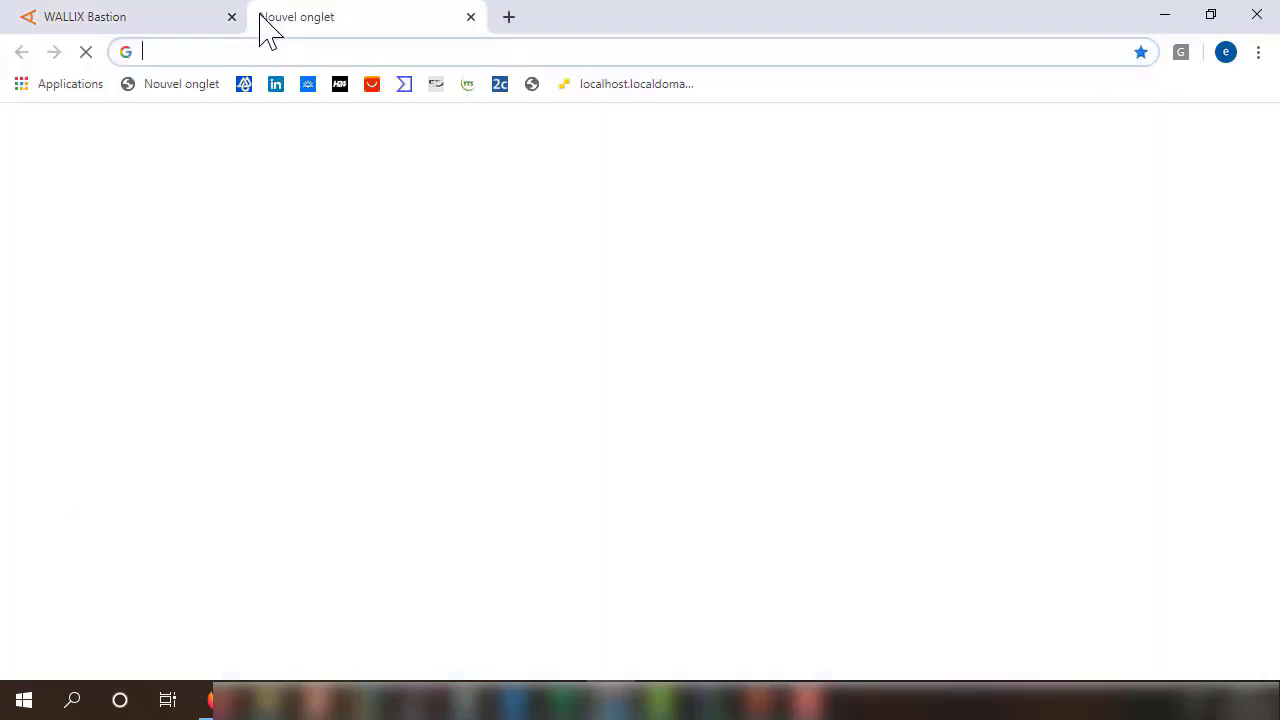
text(10)
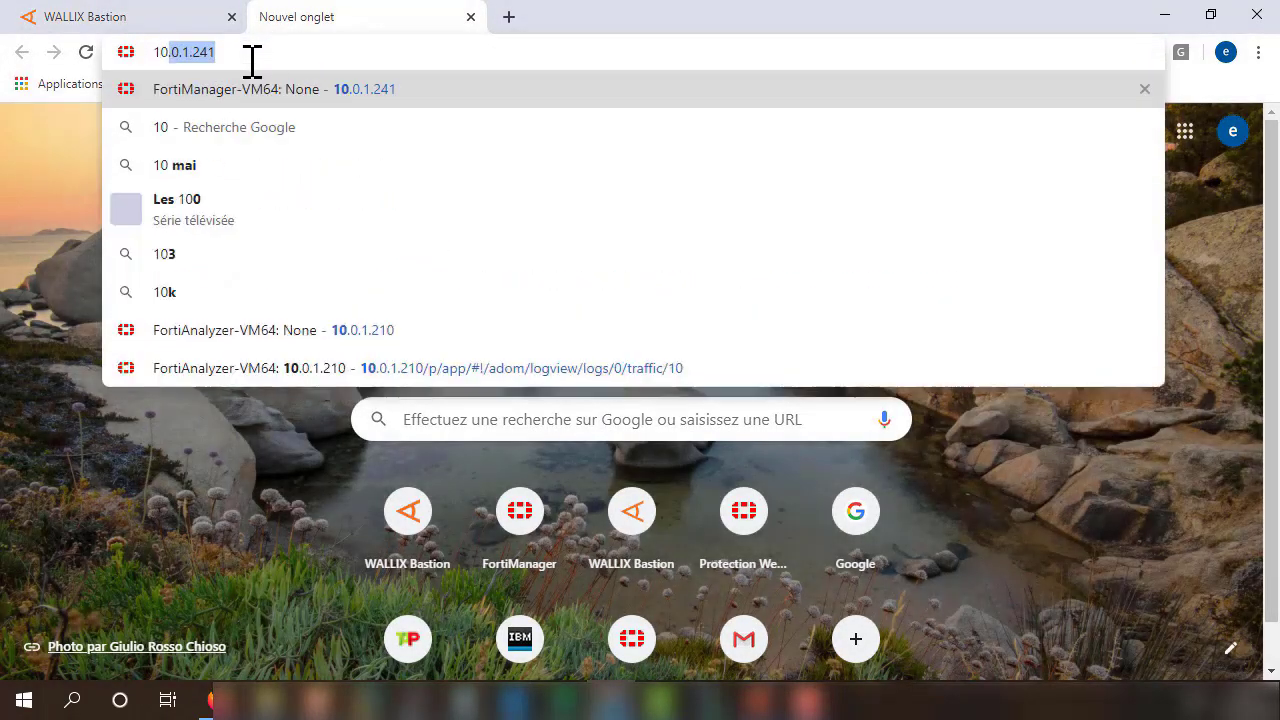
key(BackSpace)
key(BackSpace)
text(92.168.1.)
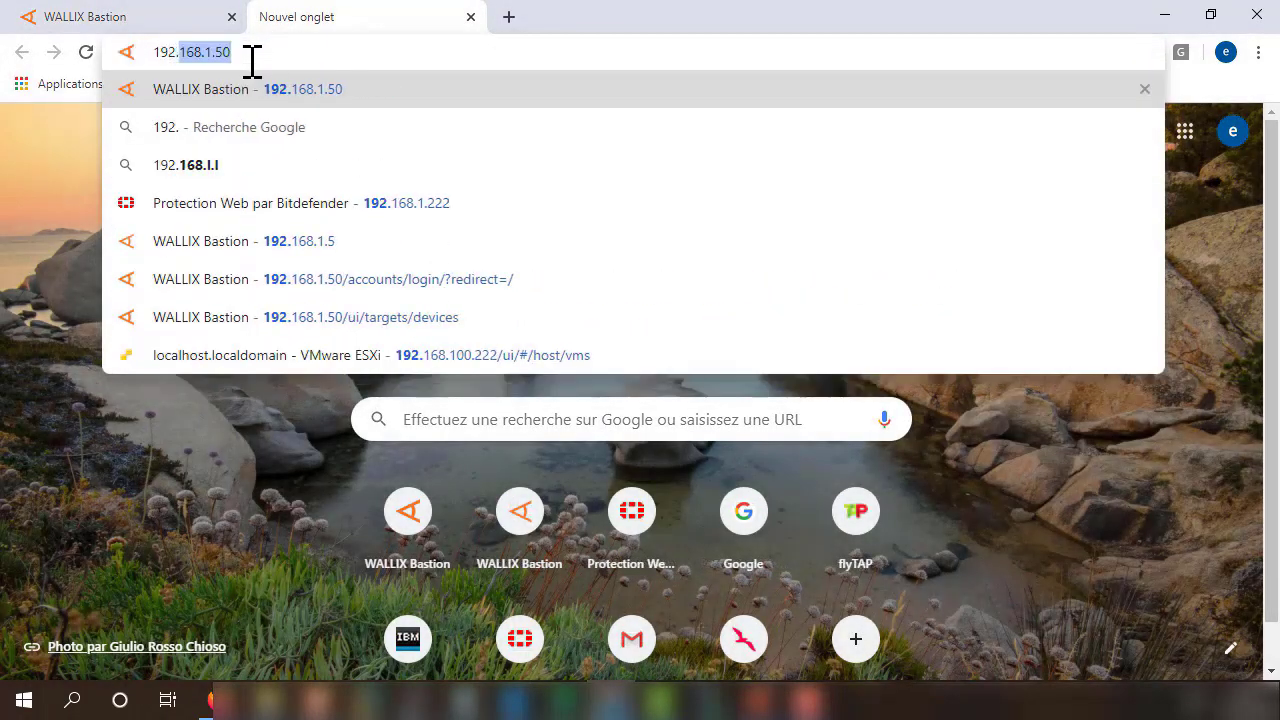
text(50:)
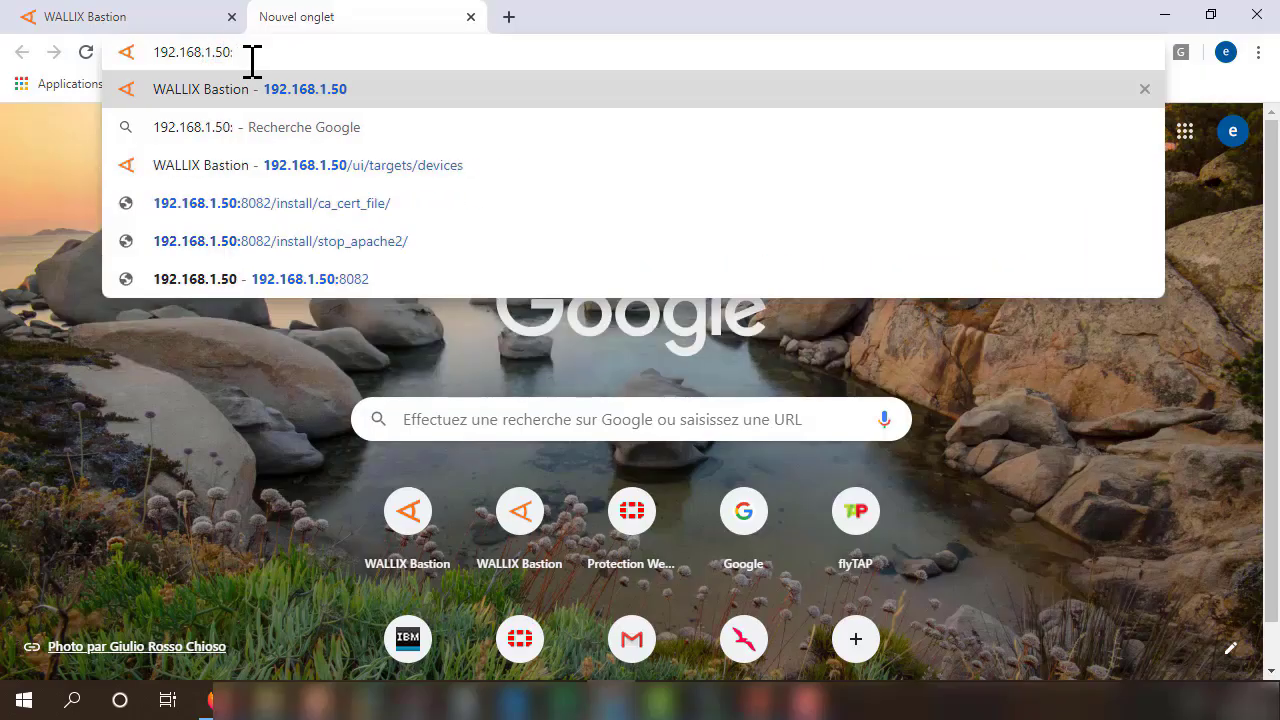
key(Down)
key(Down)
key(Down)
key(BackSpace)
key(BackSpace)
key(BackSpace)
key(BackSpace)
key(BackSpace)
key(BackSpace)
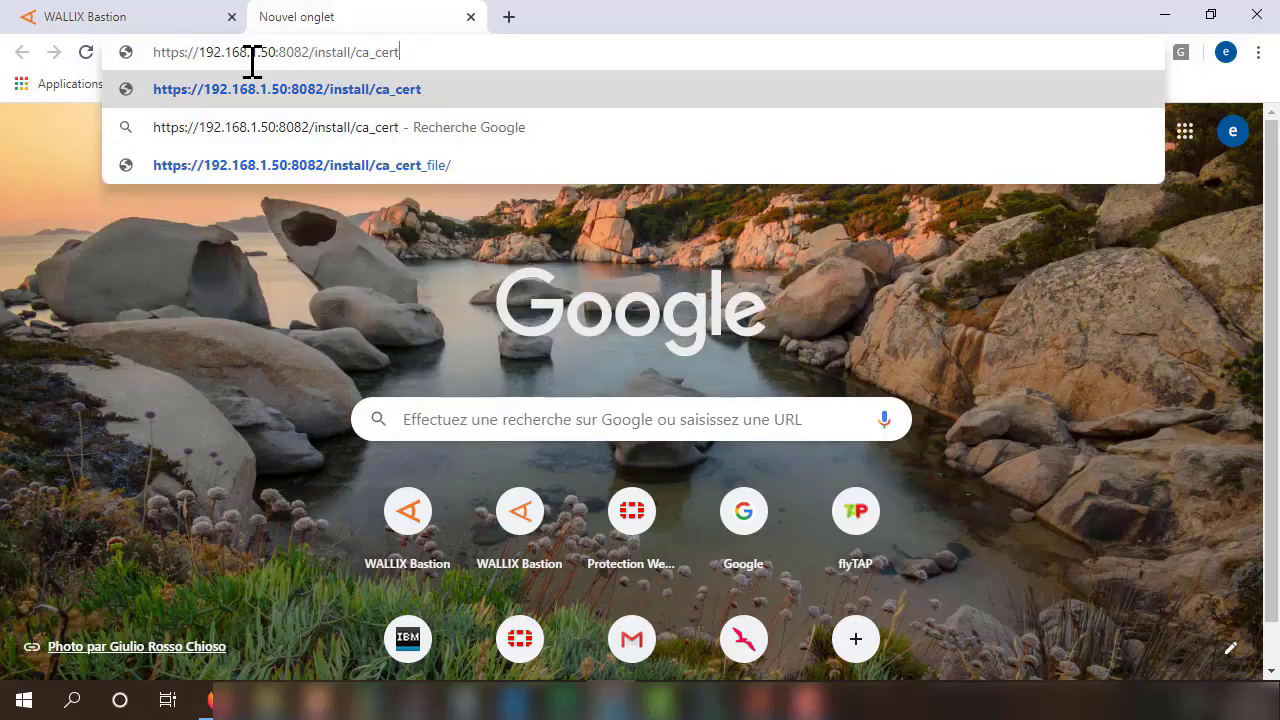
key(BackSpace)
key(BackSpace)
key(BackSpace)
key(BackSpace)
key(BackSpace)
key(BackSpace)
key(BackSpace)
key(BackSpace)
key(BackSpace)
key(BackSpace)
key(BackSpace)
key(BackSpace)
key(BackSpace)
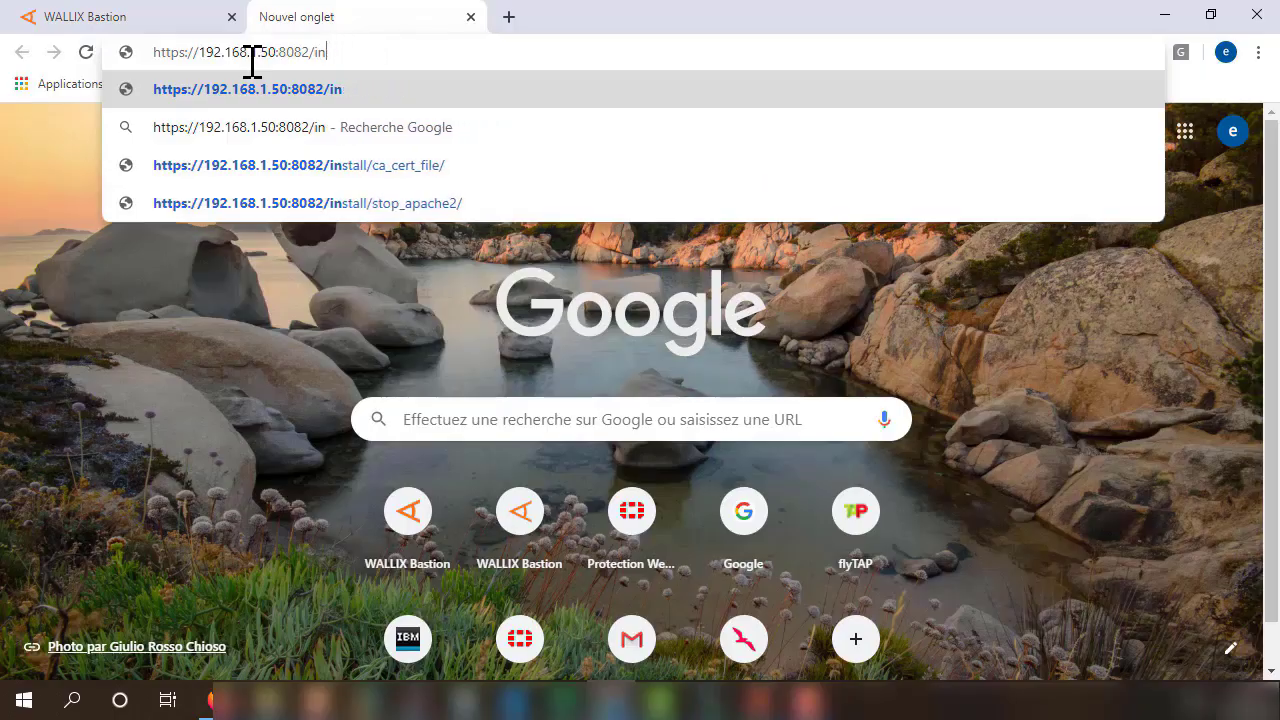
key(BackSpace)
key(BackSpace)
key(Return)
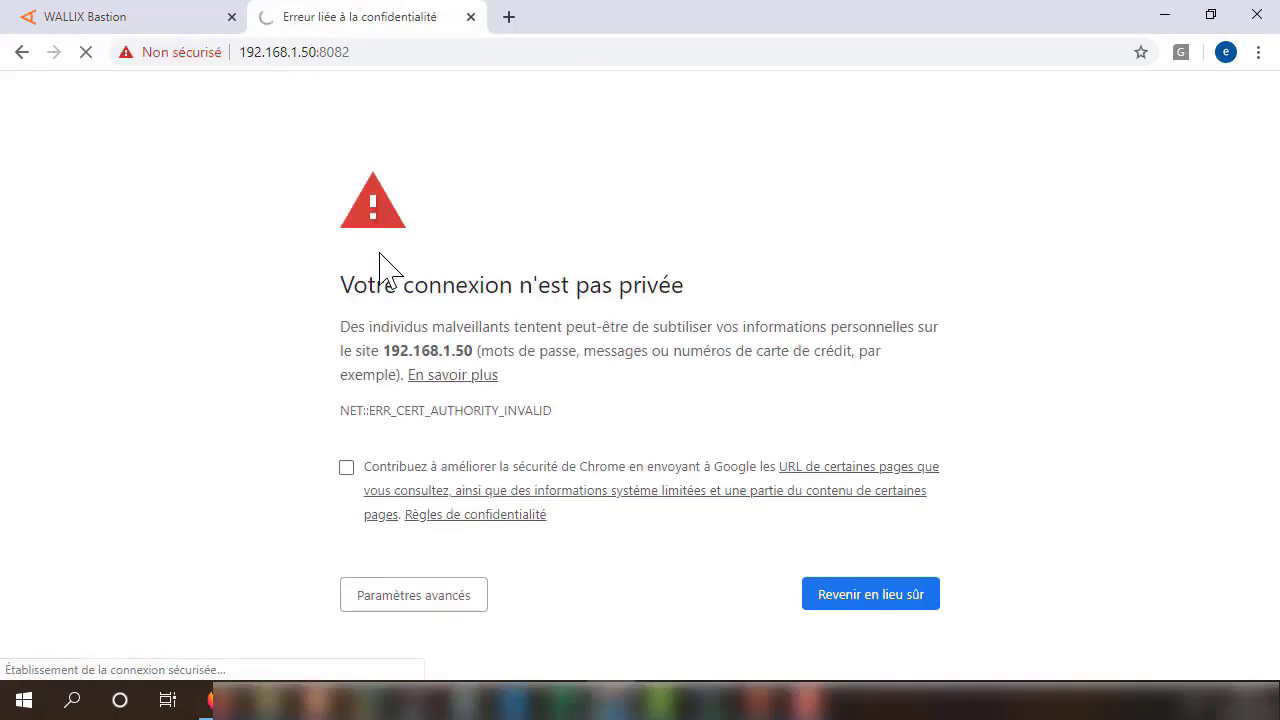
click(410, 598)
scroll(470, 520, down, 2)
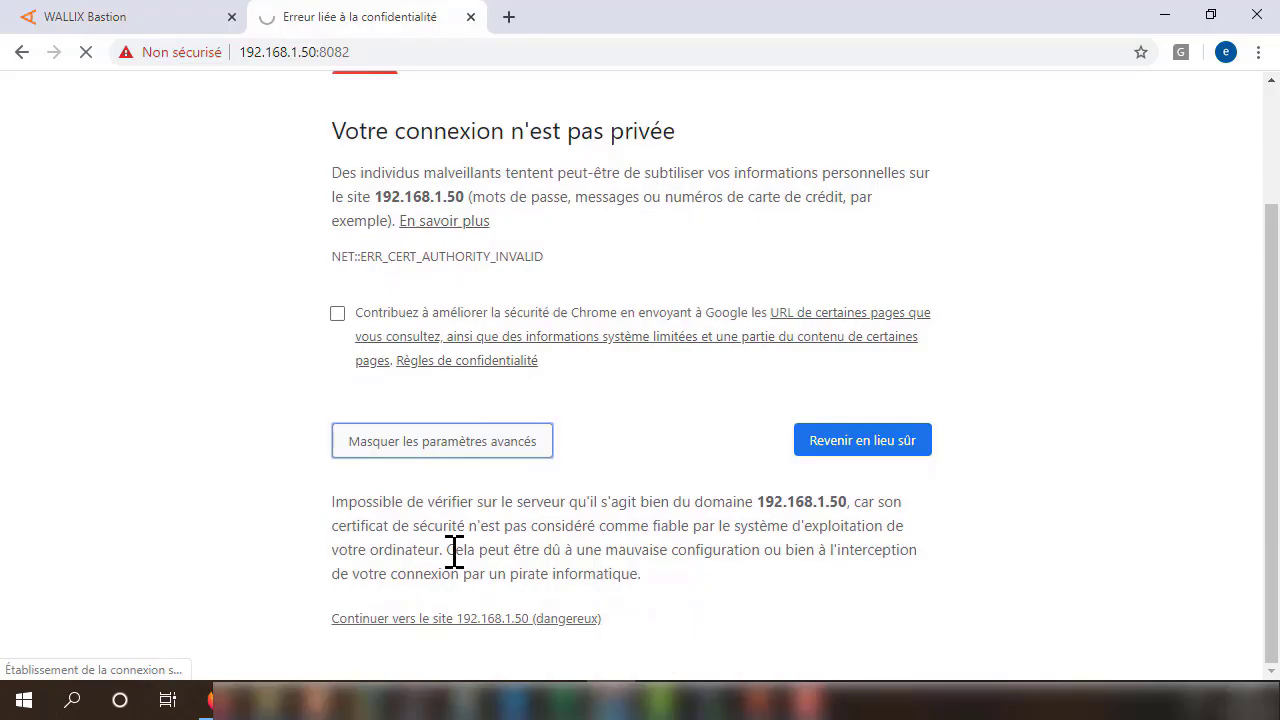
click(421, 620)
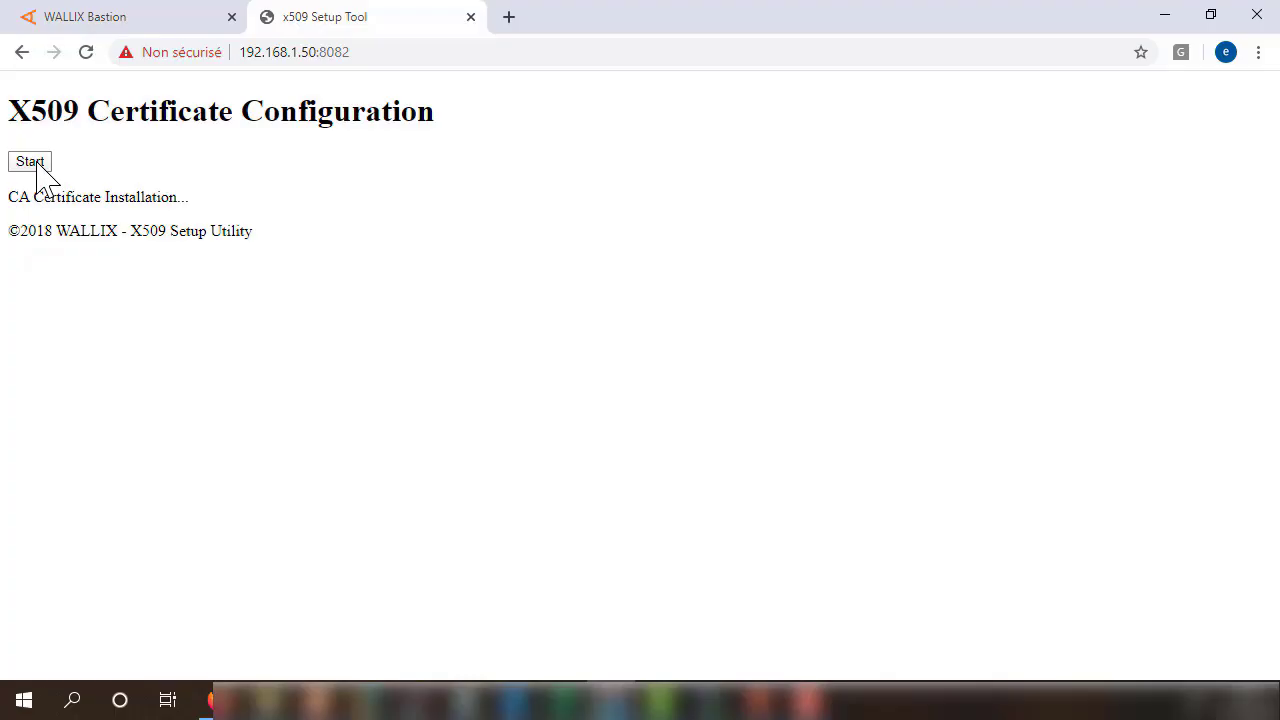
Start CA Certificate Installation, proceeding past the certificate warning and resending the form.
click(30, 162)
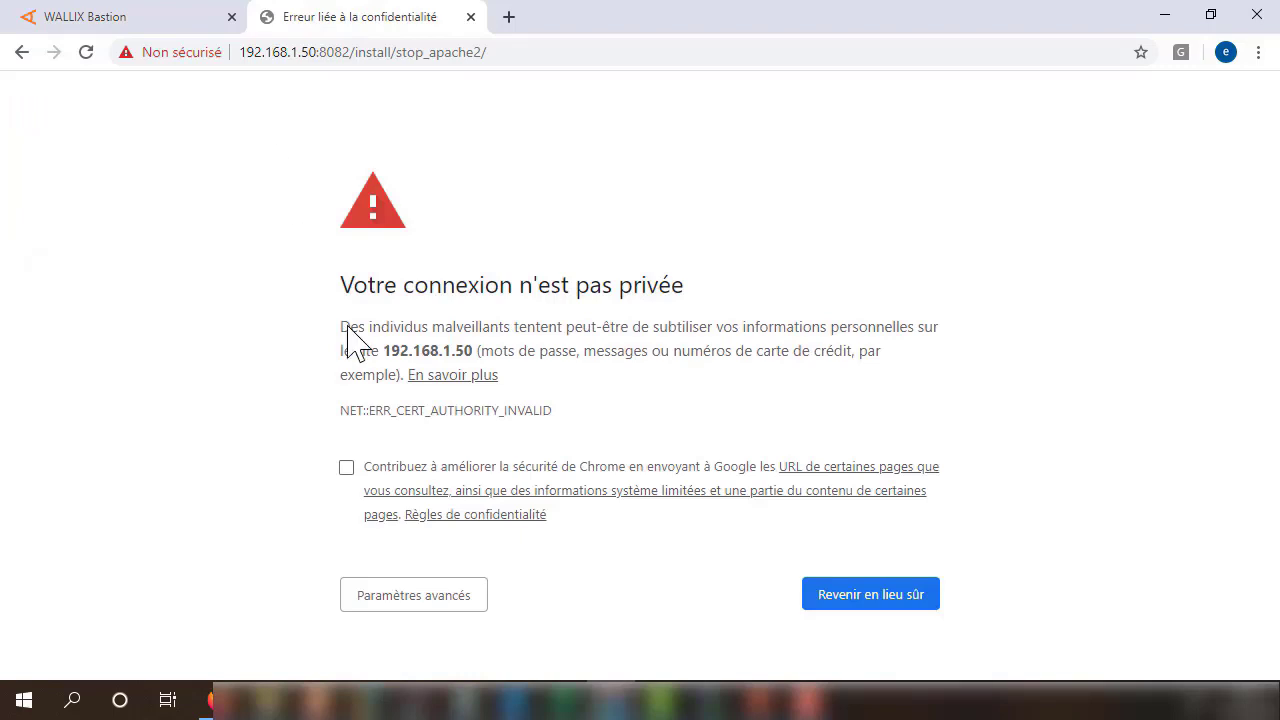
click(413, 597)
scroll(514, 491, down, 2)
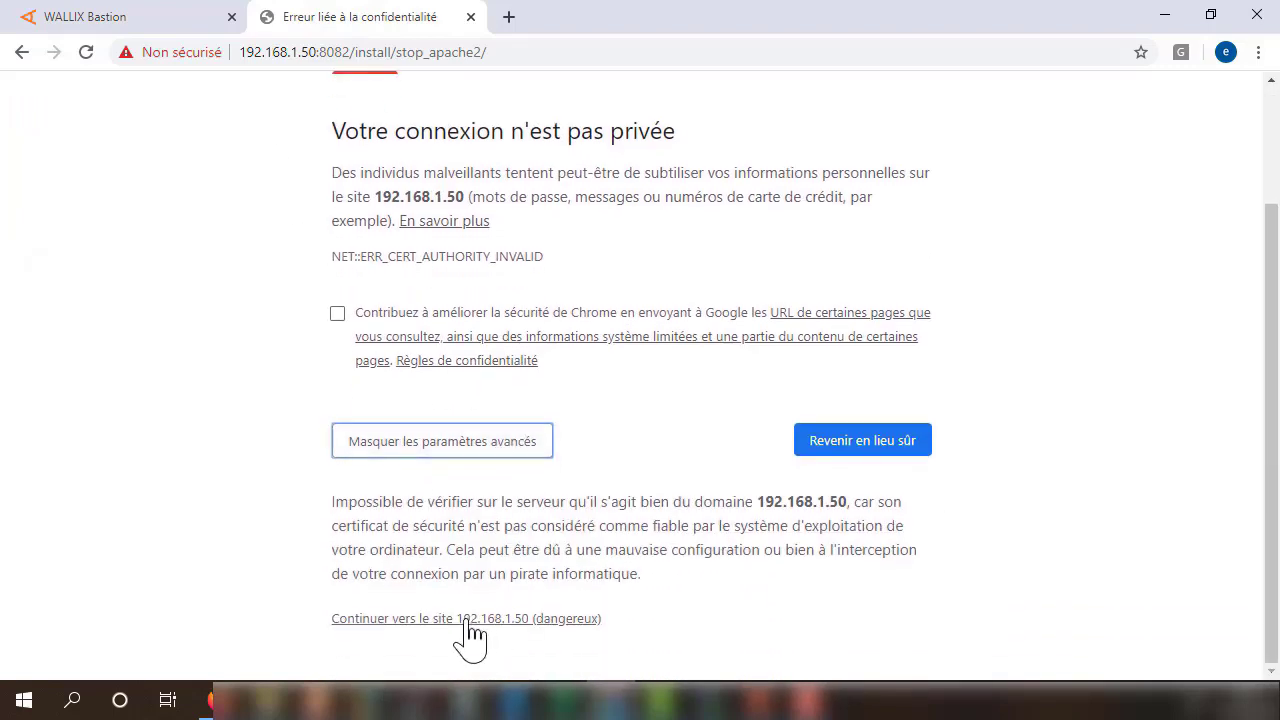
click(466, 619)
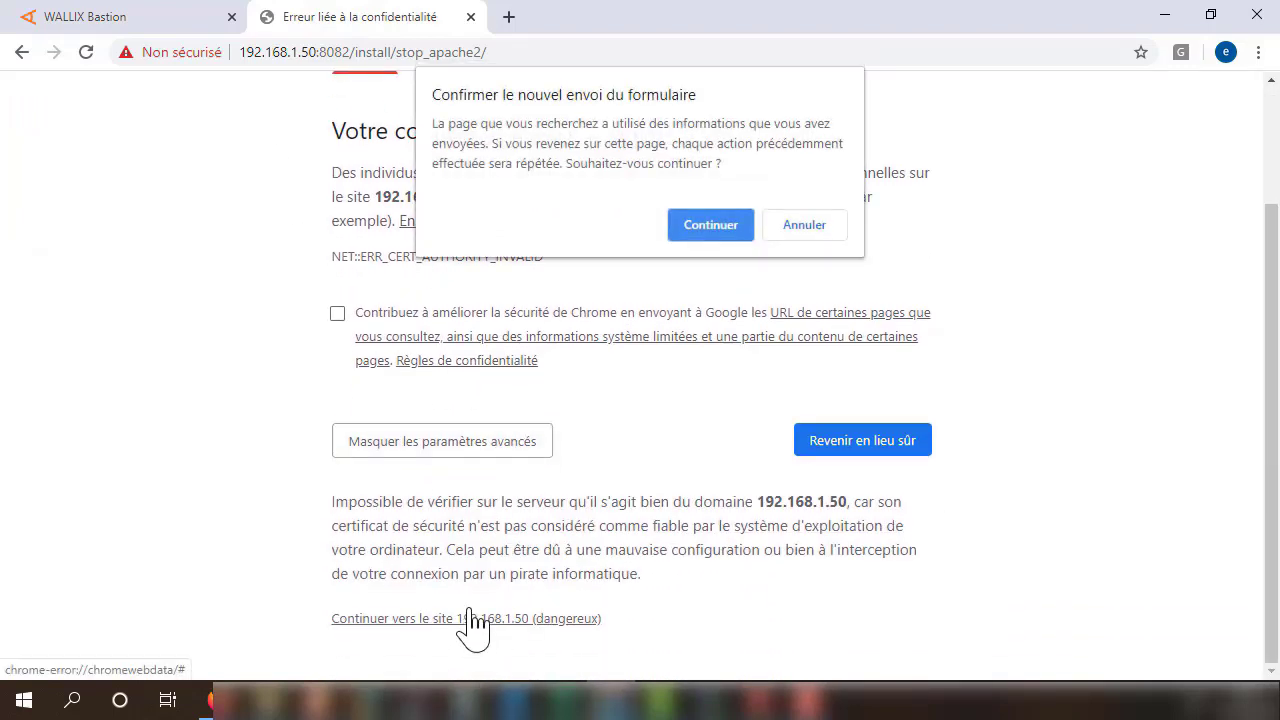
click(712, 225)
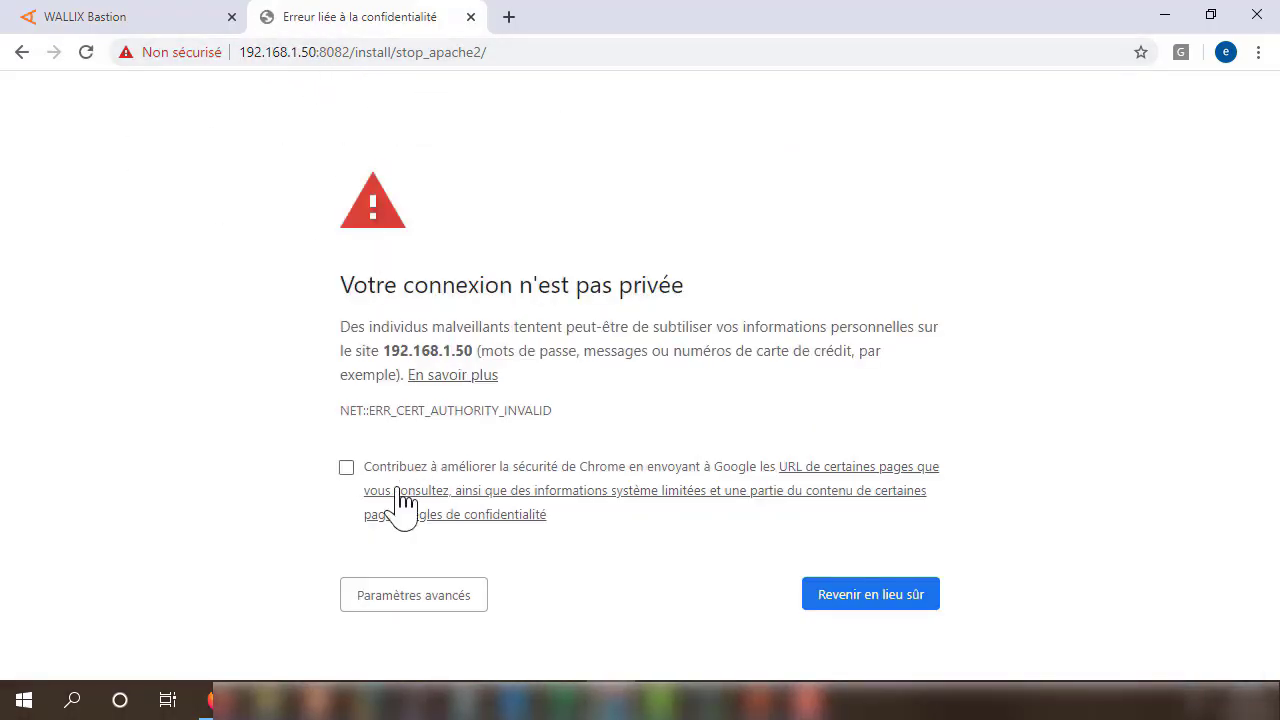
Pass the warning again, confirm resubmission, and click Next on Stop WABGUI to stop the GUI server.
click(406, 600)
scroll(520, 560, down, 2)
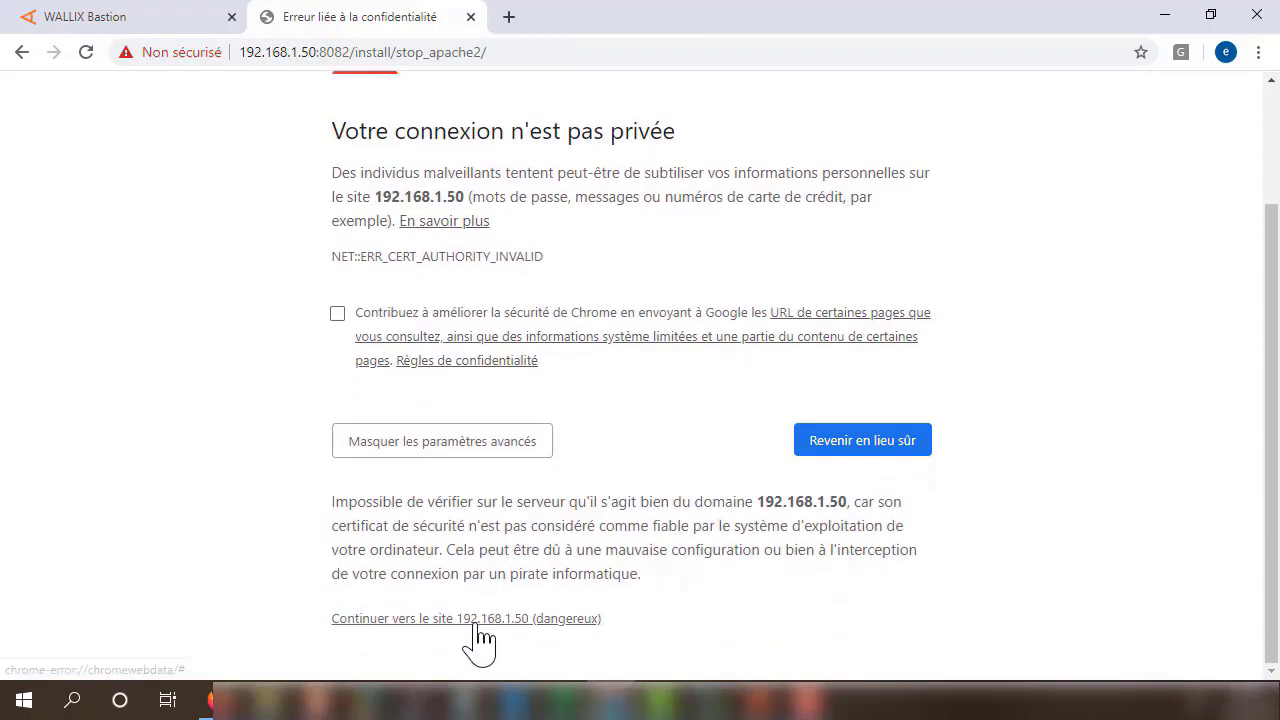
click(475, 620)
click(712, 225)
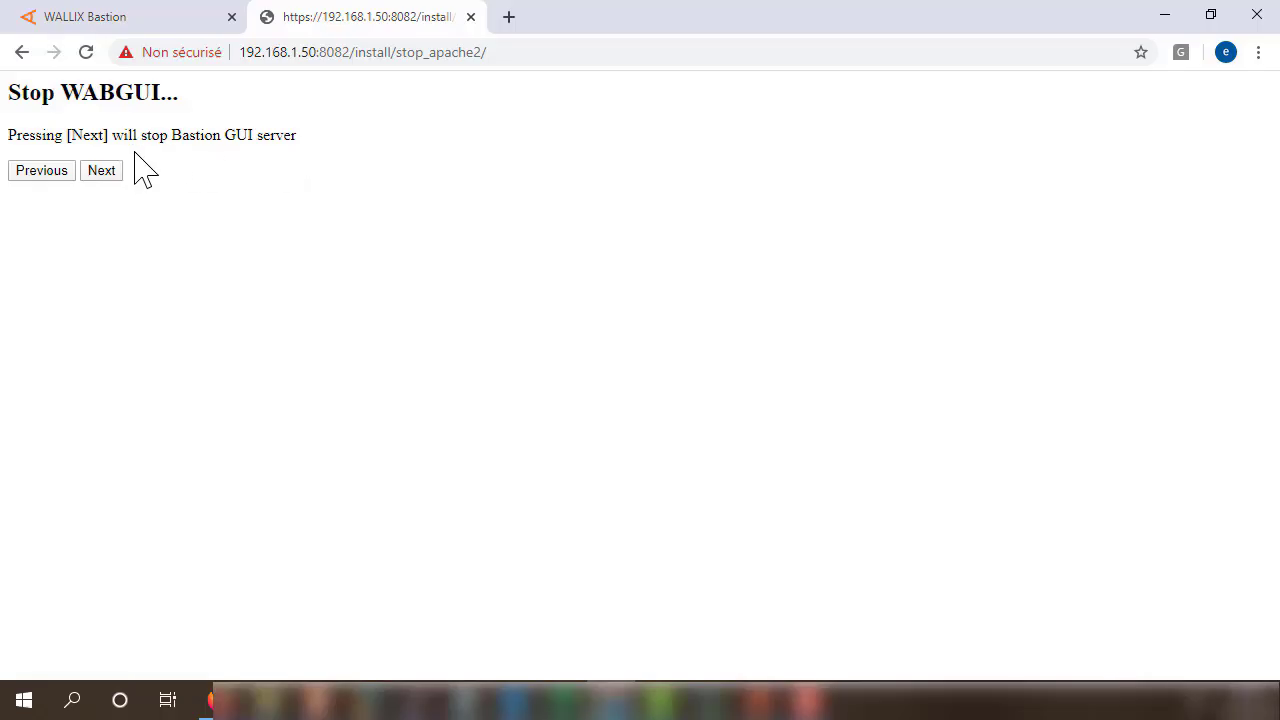
drag(110, 136, 295, 134)
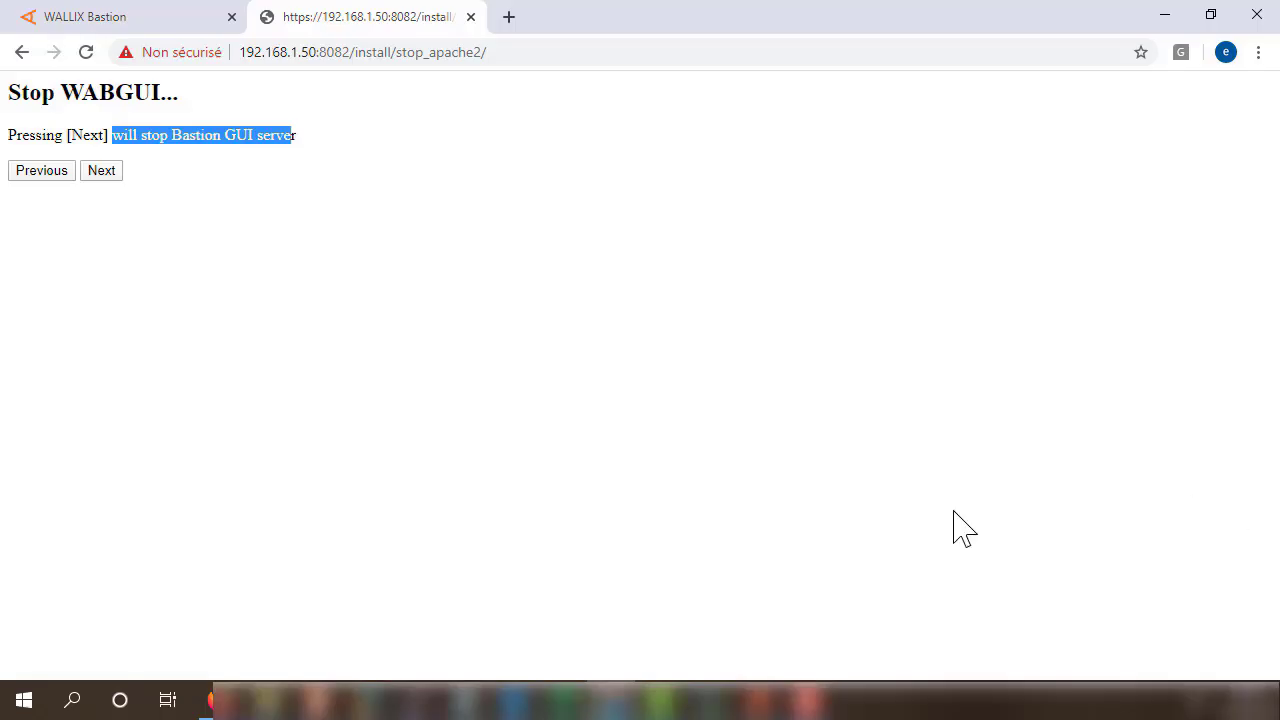
click(104, 176)
Continue past the security warning and confirm resubmitting the form.
click(410, 598)
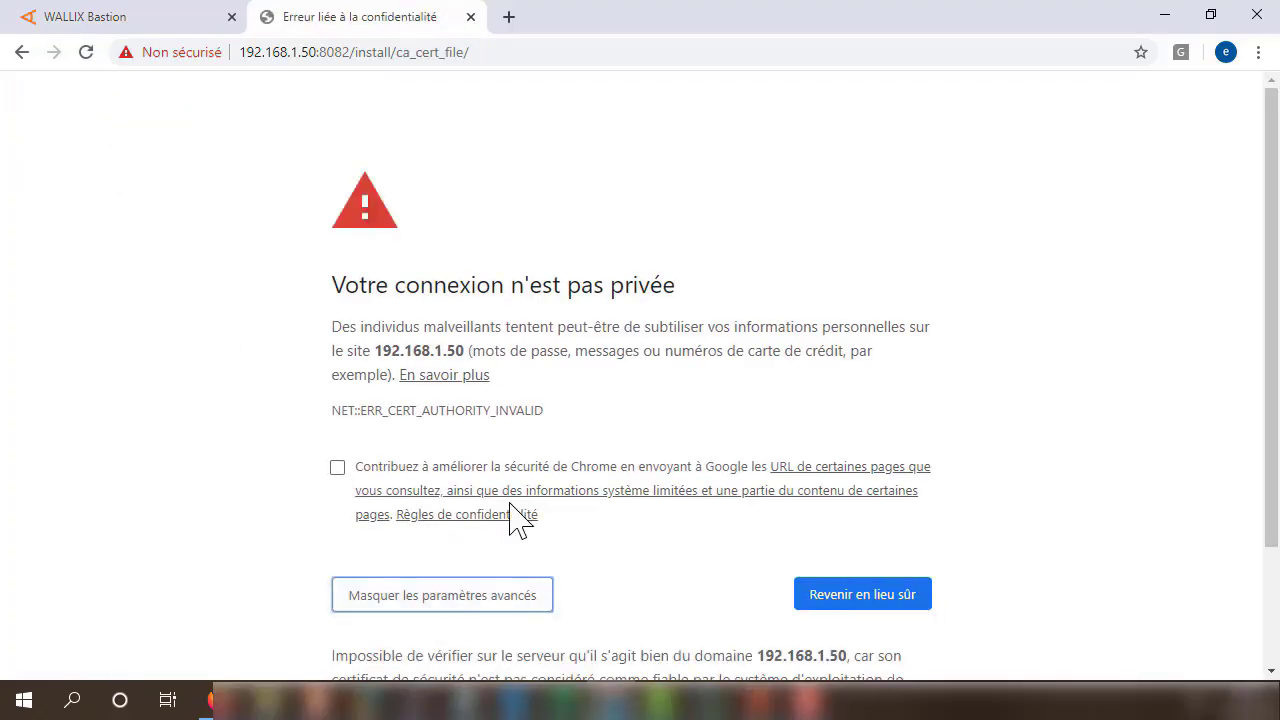
scroll(477, 630, down, 2)
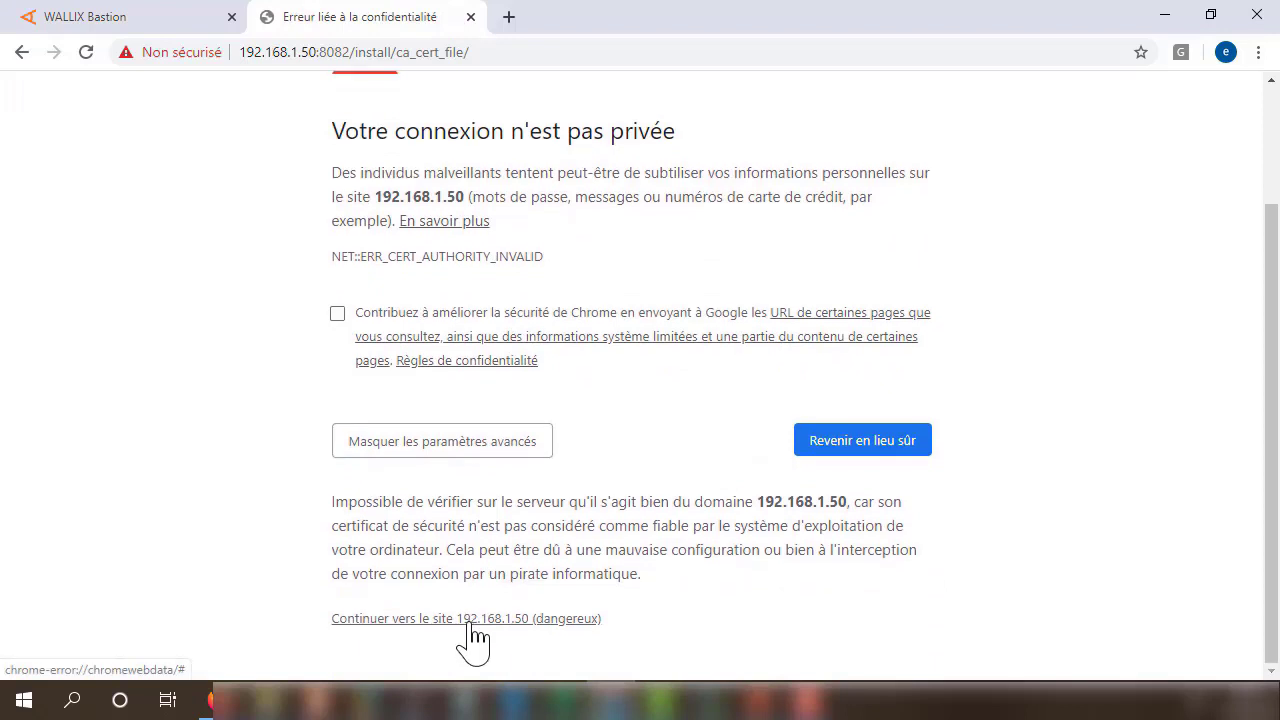
click(470, 622)
click(733, 237)
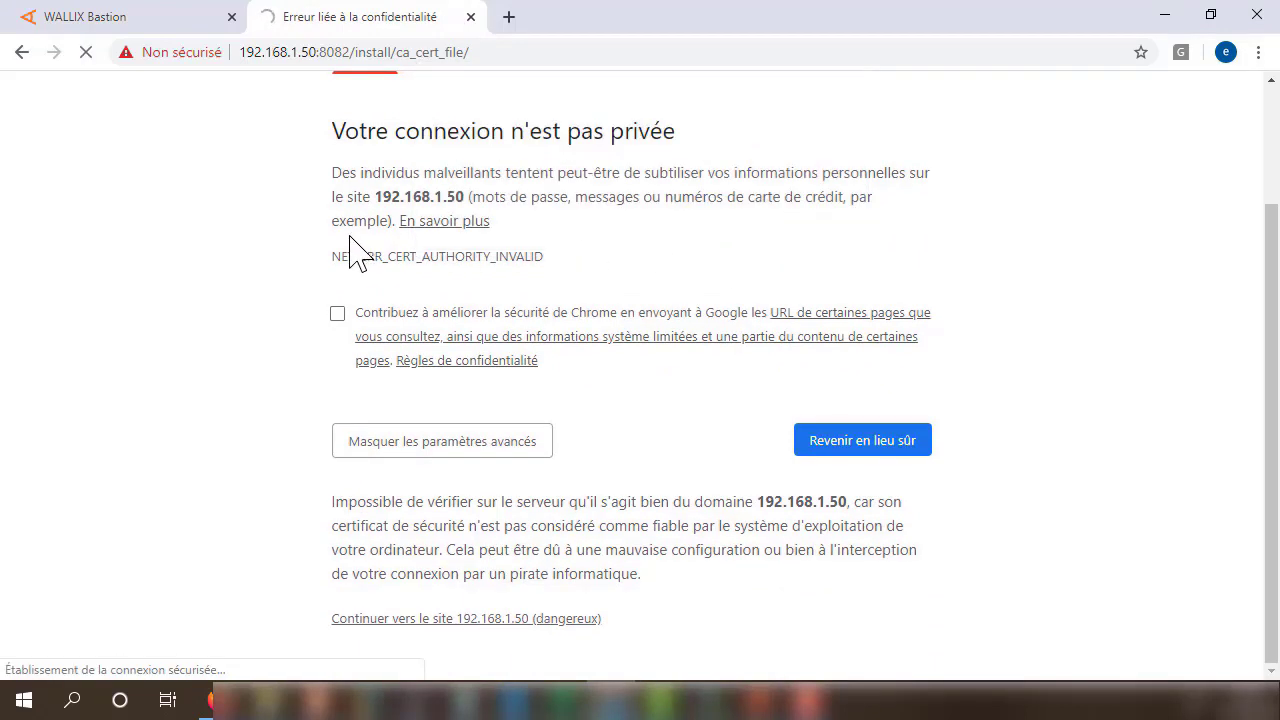
Pass the warning again to load Upload CA Certificate/Public Key, then return to the WALLIX Bastion tab.
click(429, 598)
scroll(445, 590, down, 1)
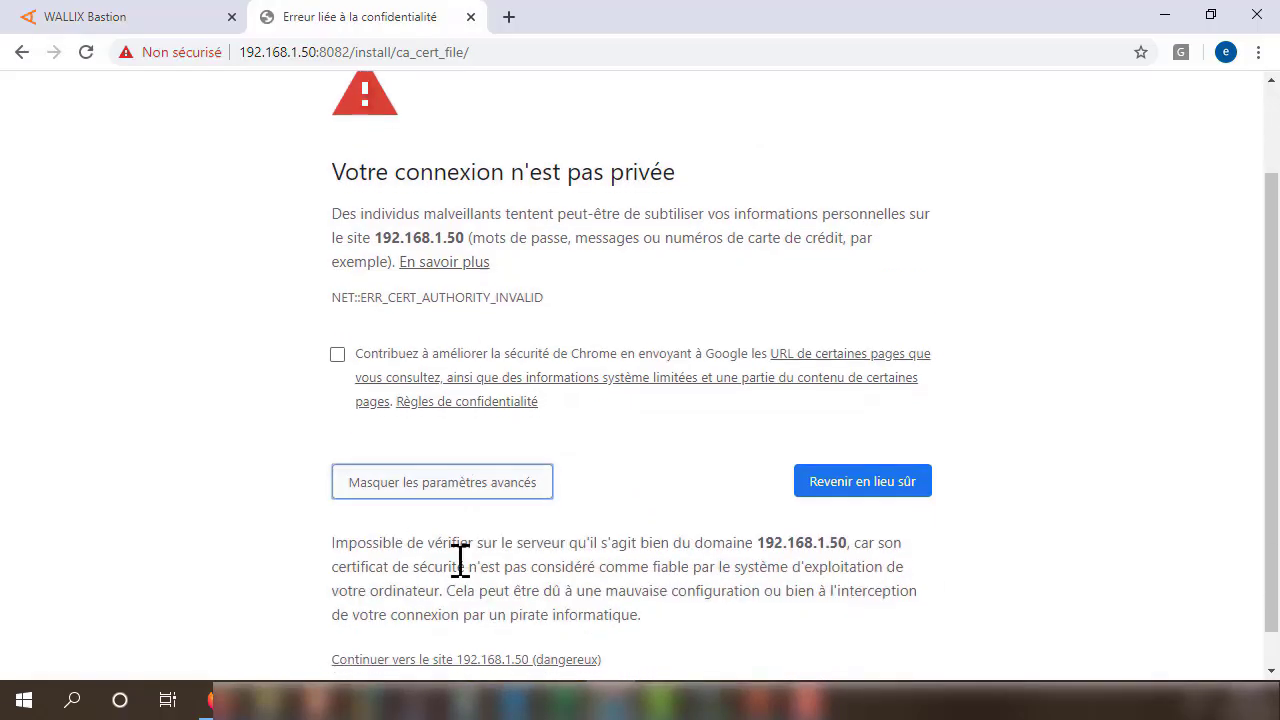
scroll(460, 560, down, 1)
click(466, 620)
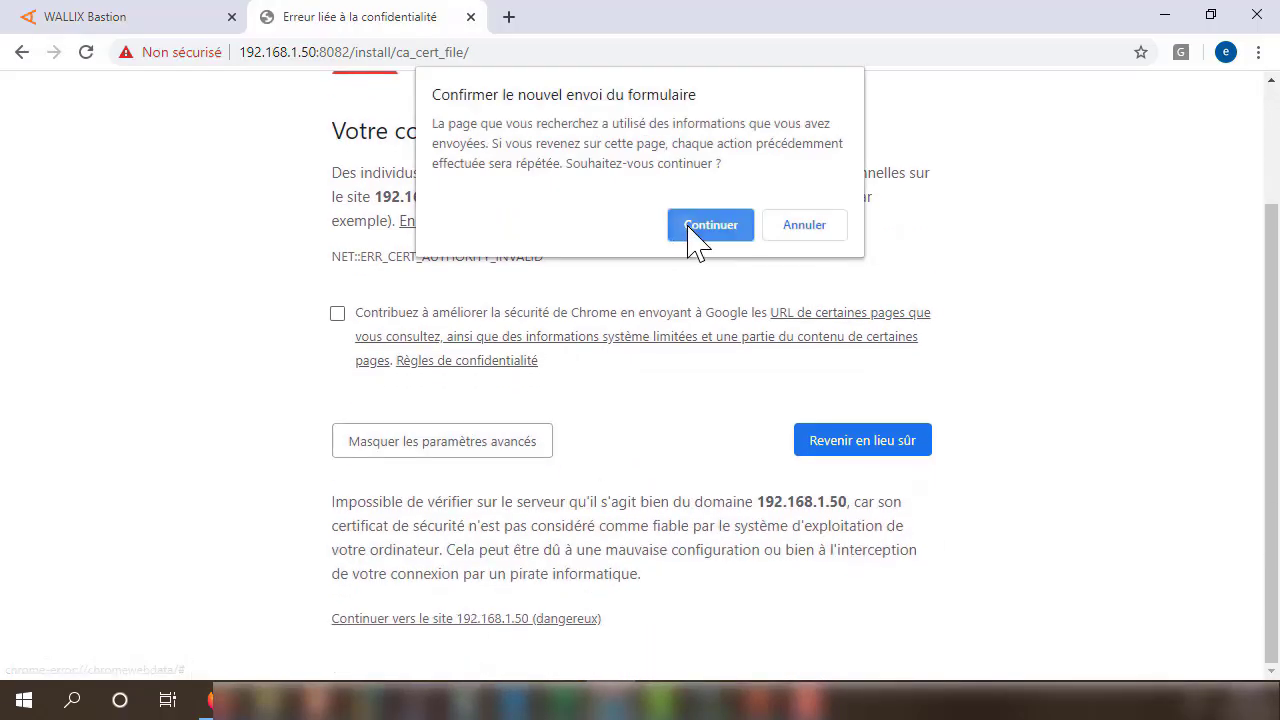
click(710, 226)
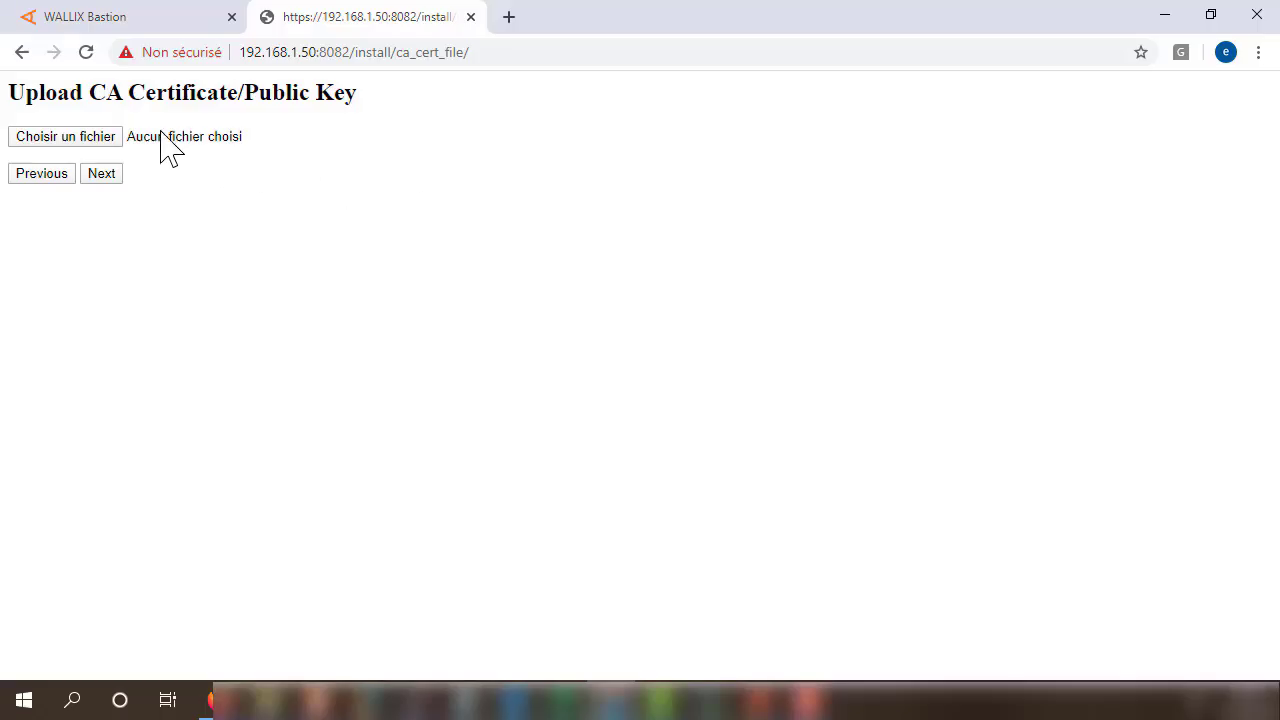
drag(89, 92, 406, 103)
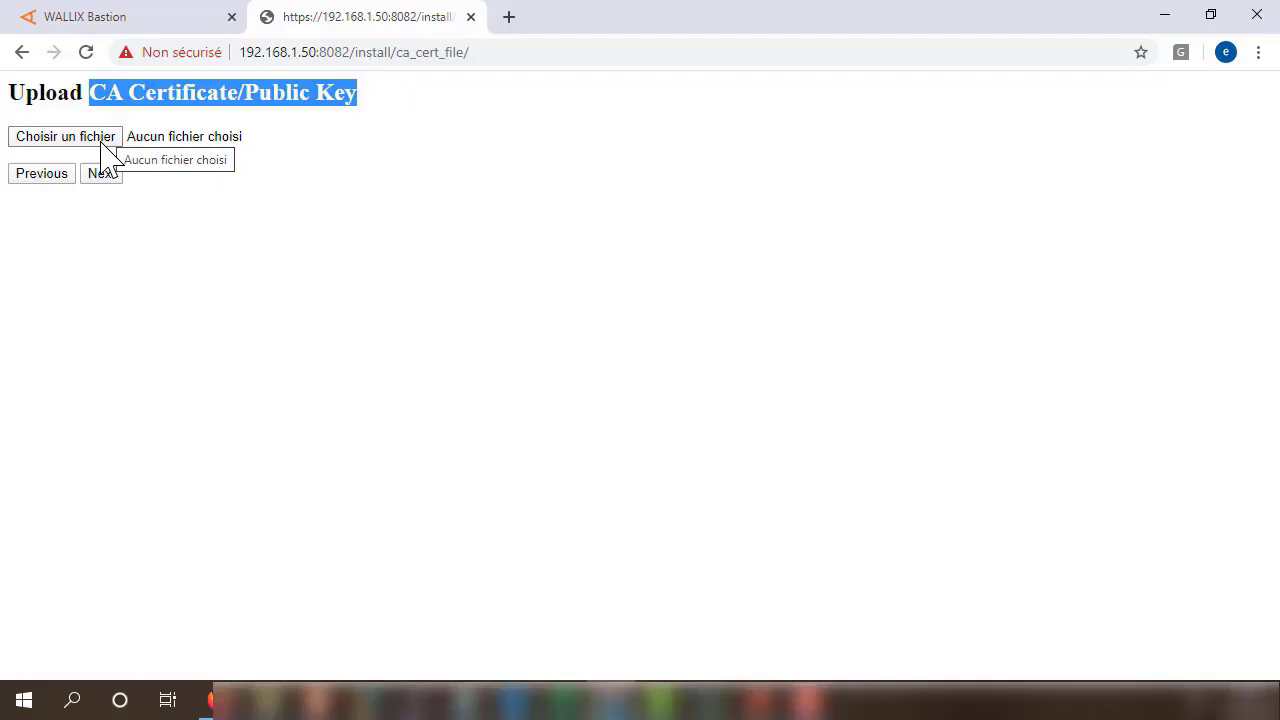
click(138, 16)
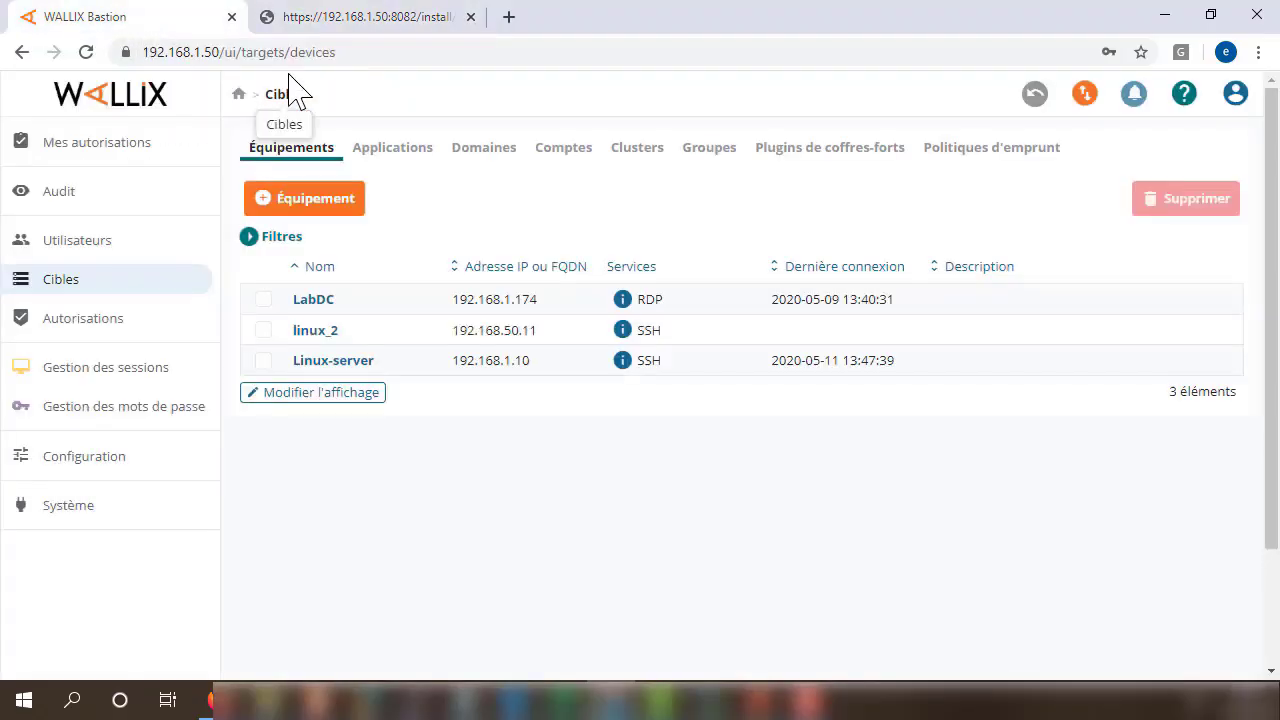
Remove /ui/targets/devices from the address to load the Bastion home page at 192.168.1.50.
drag(380, 54, 229, 56)
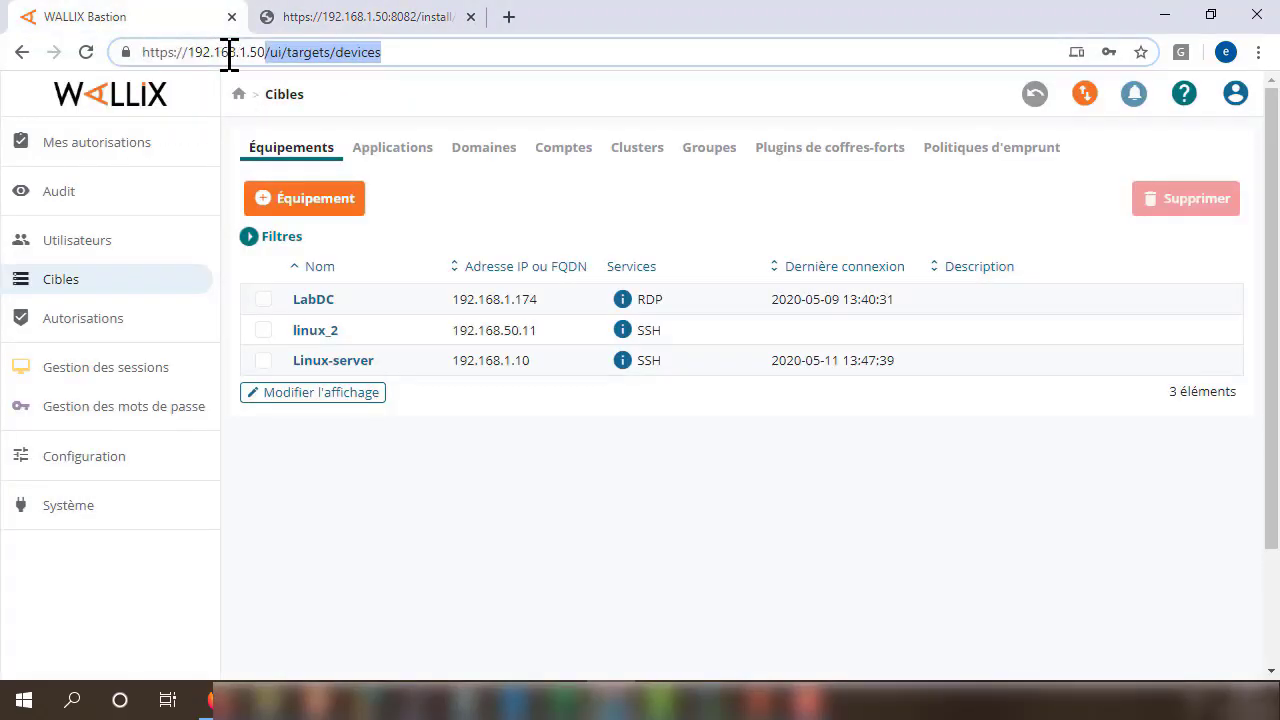
key(BackSpace)
key(Return)
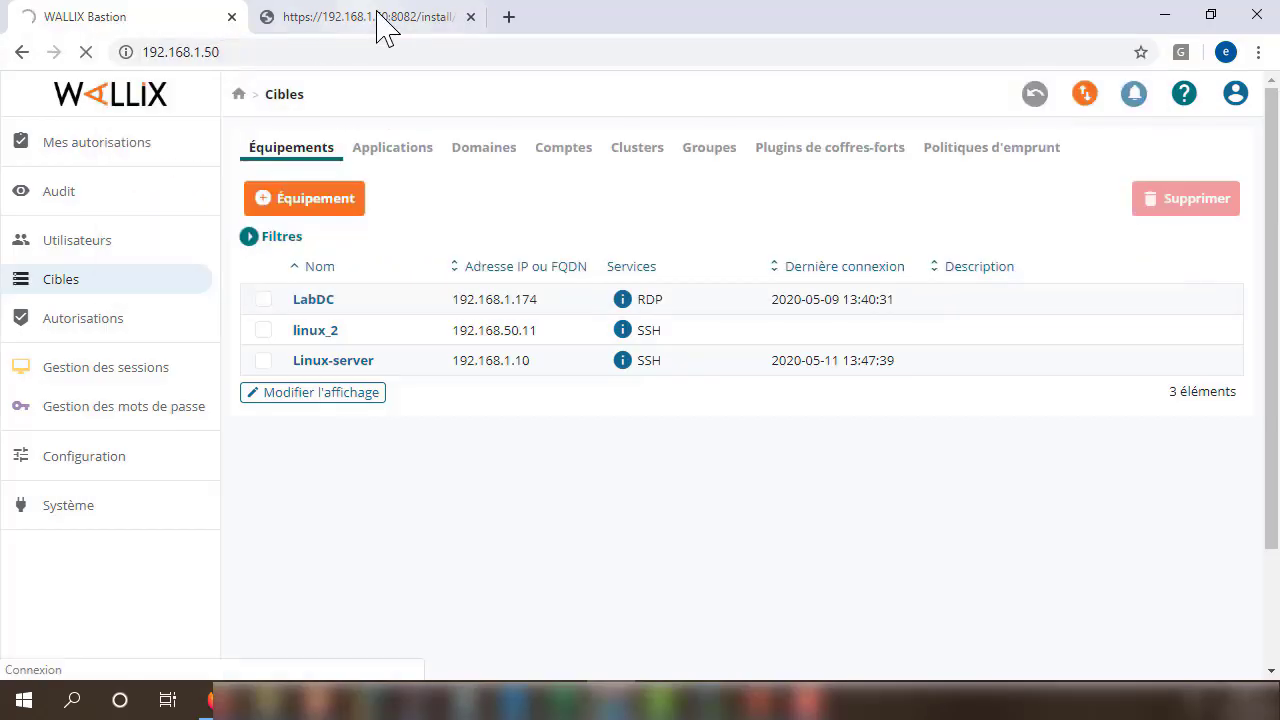
click(380, 22)
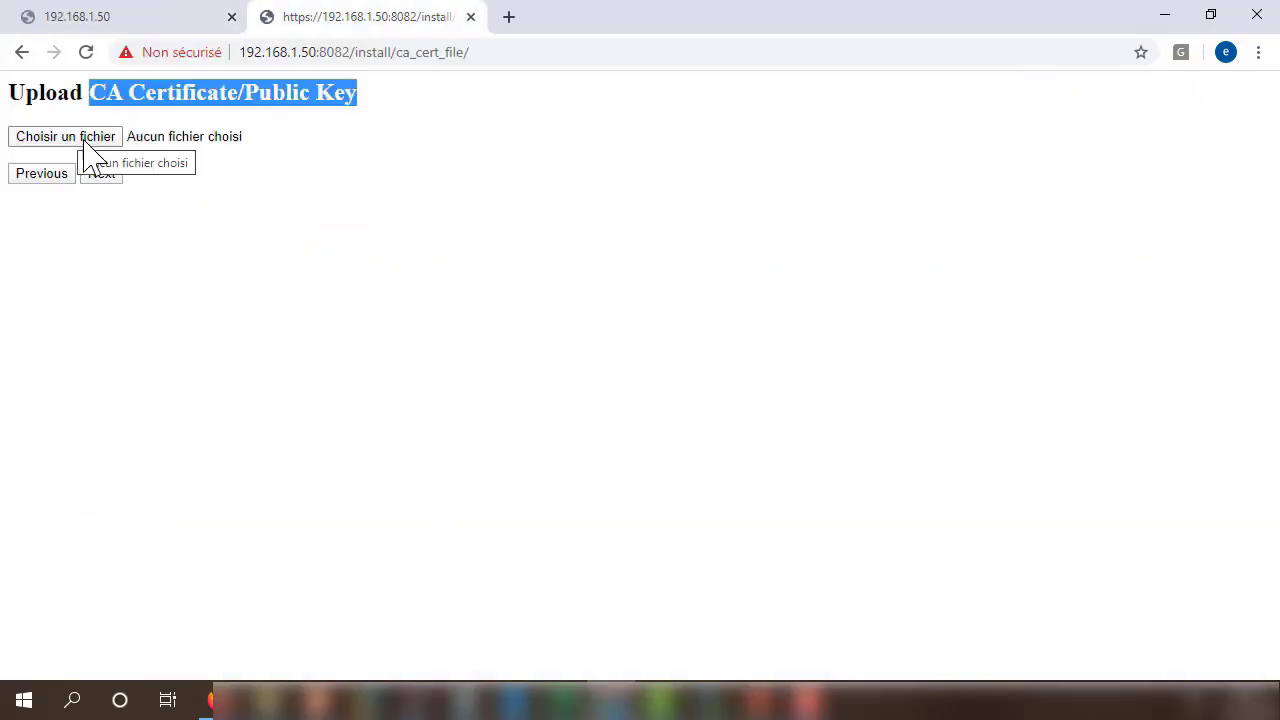
click(120, 24)
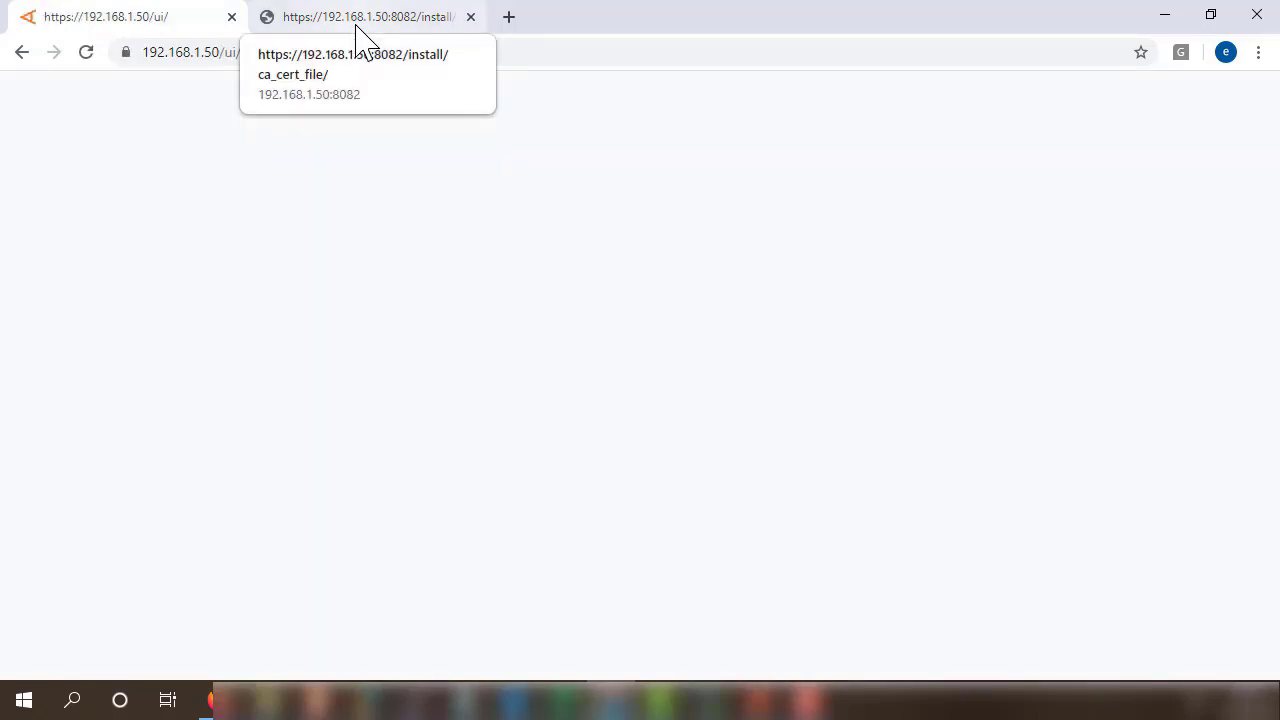
Open the administration guide from the account menu twice, closing its tab each time.
click(1236, 93)
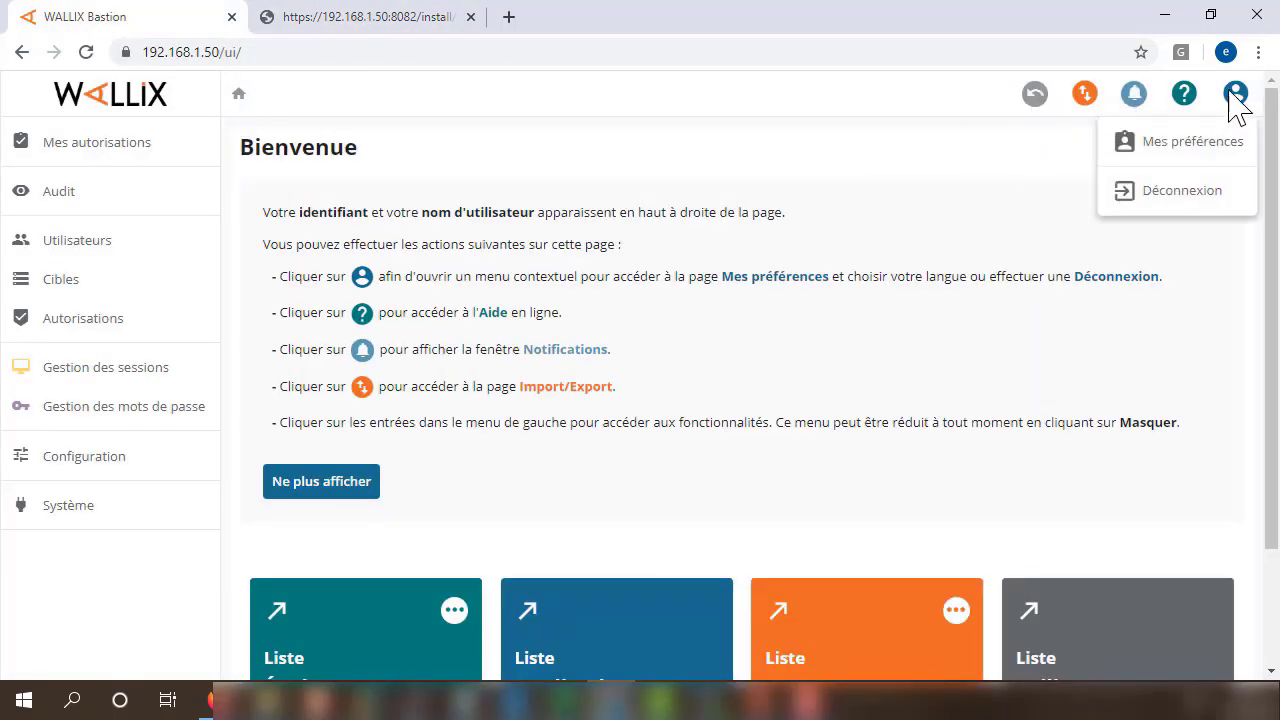
click(1184, 93)
click(1182, 140)
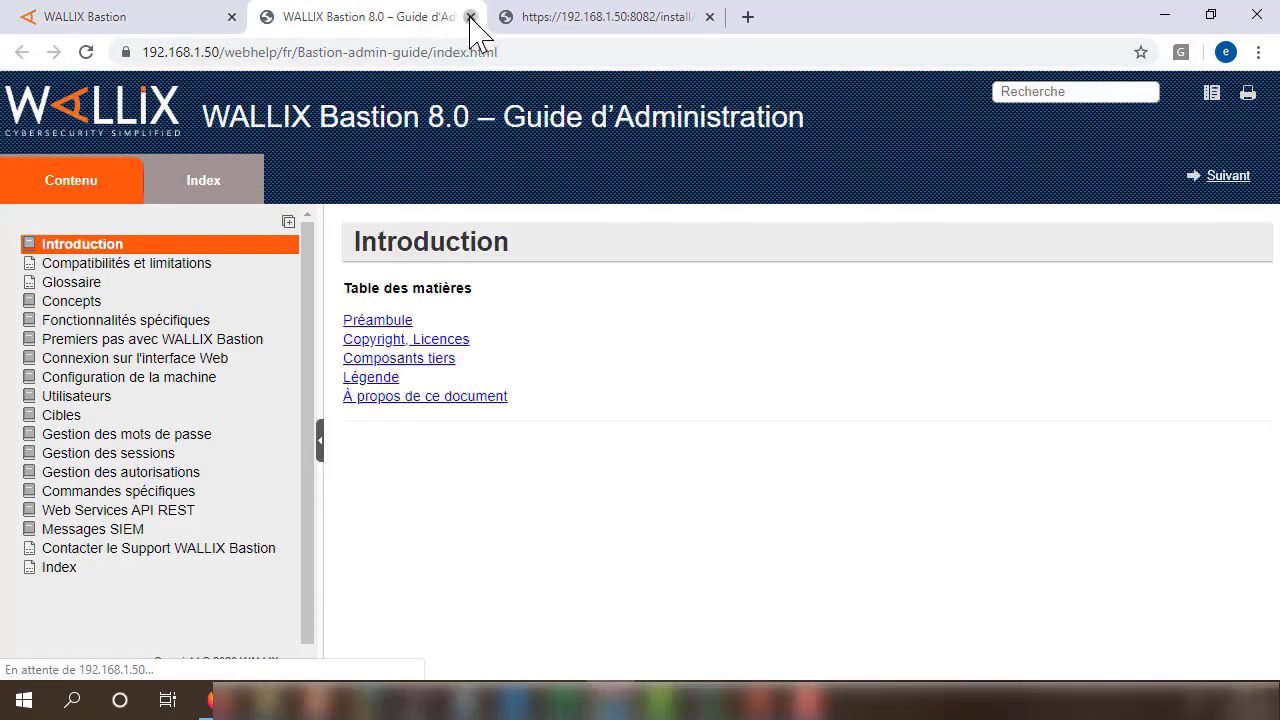
click(470, 16)
click(1236, 93)
click(1183, 150)
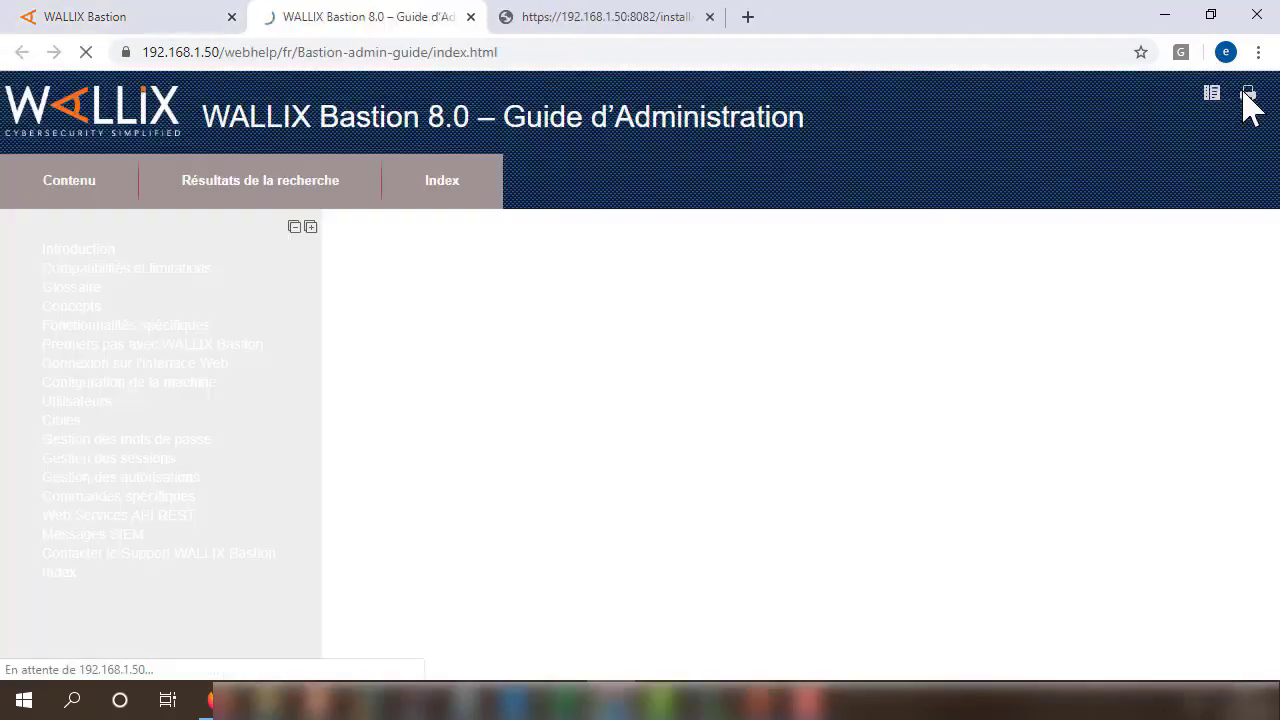
click(471, 17)
Go from My preferences to Configuration, scroll the section tabs, and open Configuration X509.
click(1236, 93)
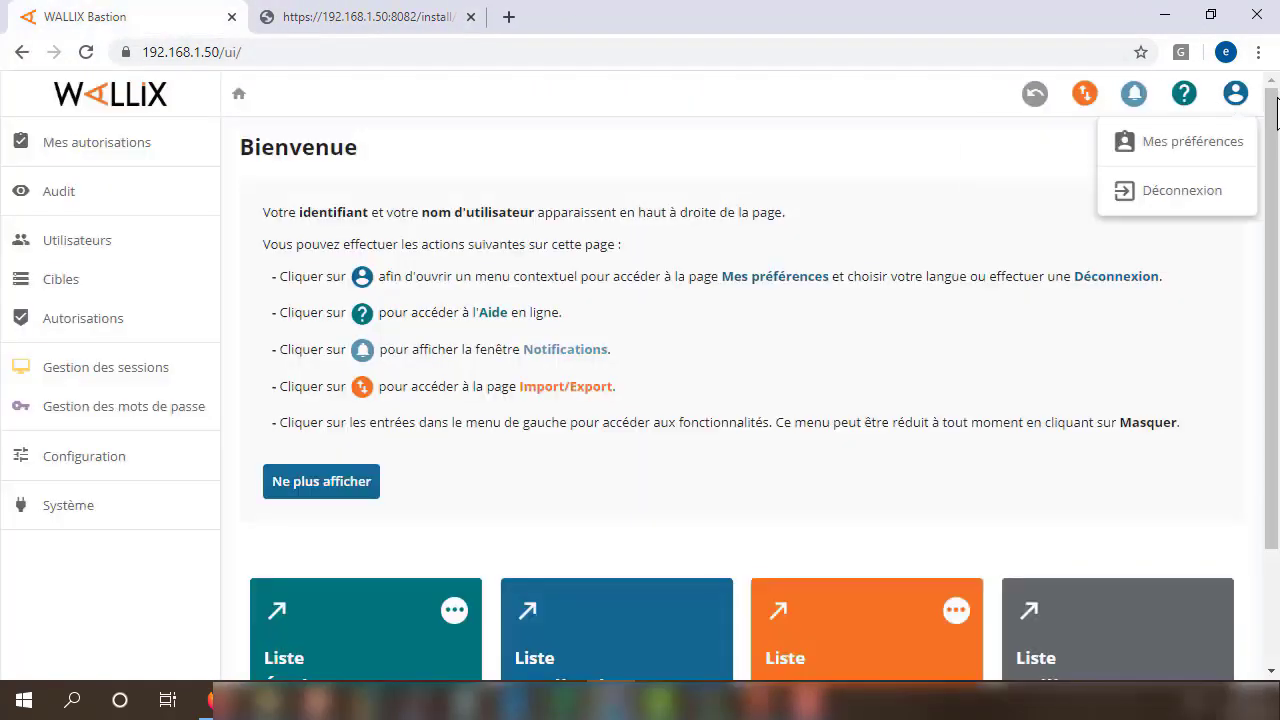
click(1226, 143)
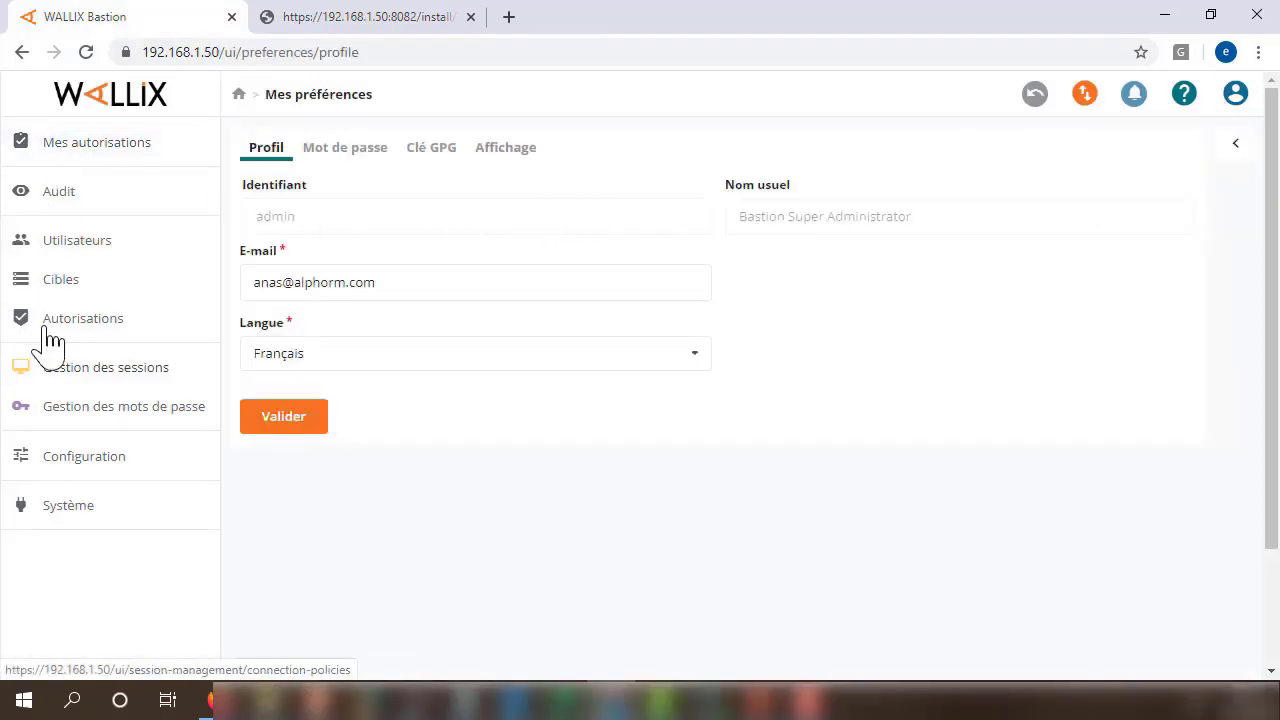
click(63, 470)
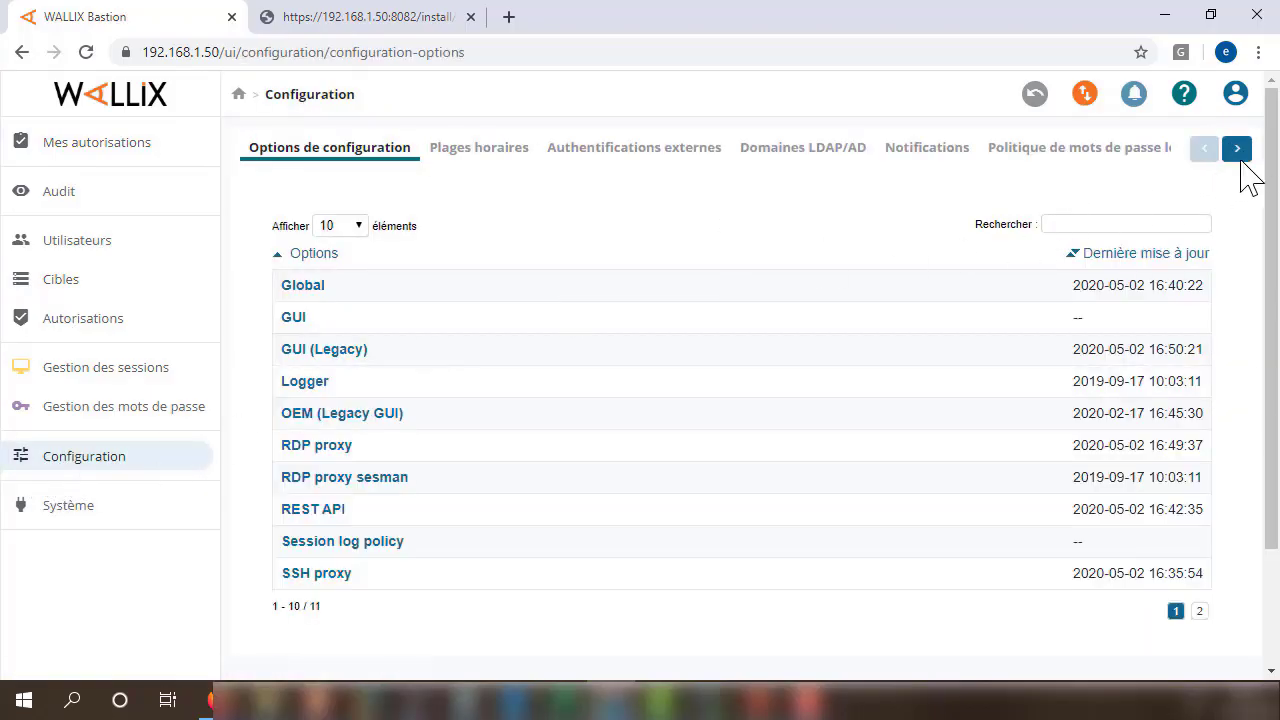
click(1237, 150)
click(1237, 150)
click(1237, 150)
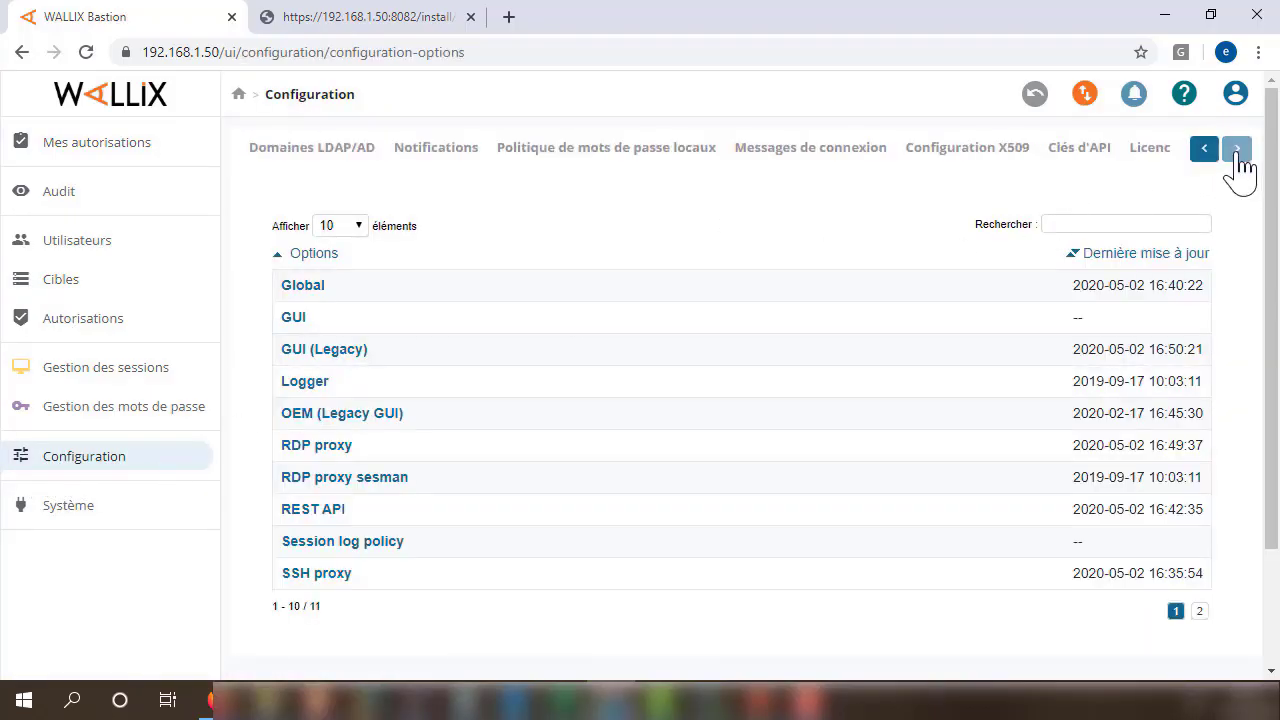
click(1237, 150)
click(802, 158)
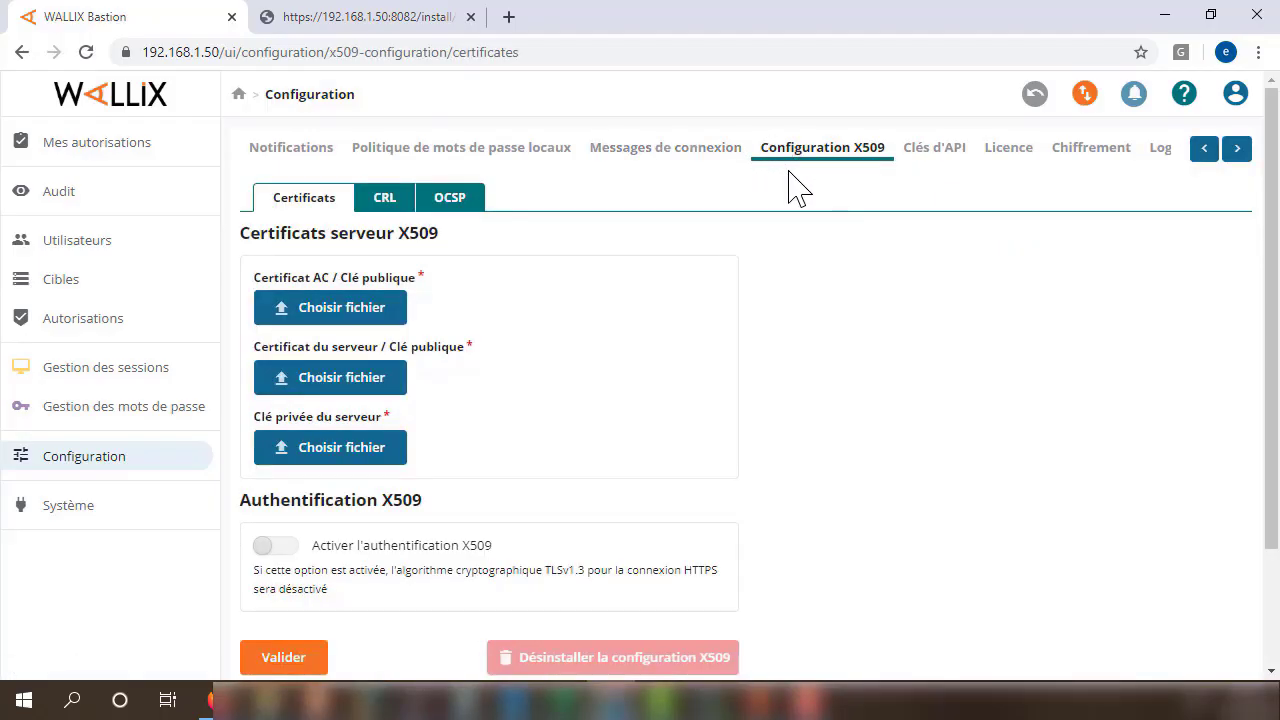
Check the X509 setup tool tab, return to the Bastion tab, and close the setup tool tab.
click(352, 20)
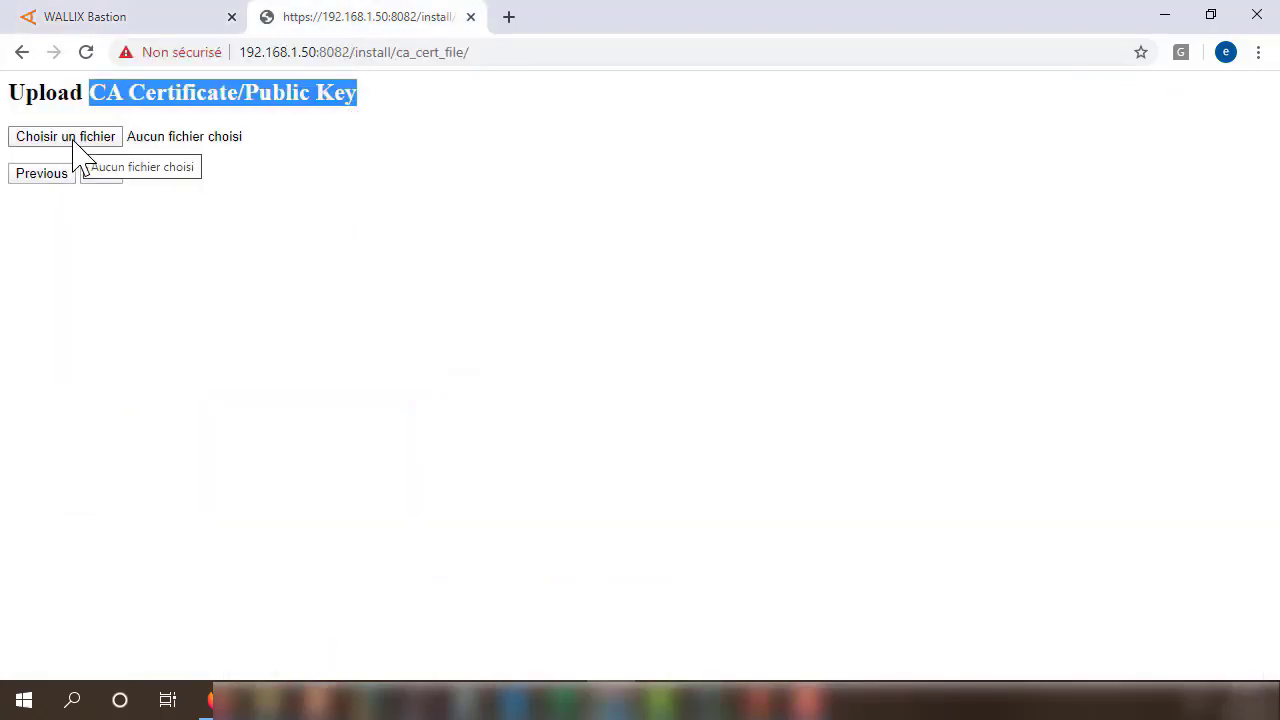
click(97, 22)
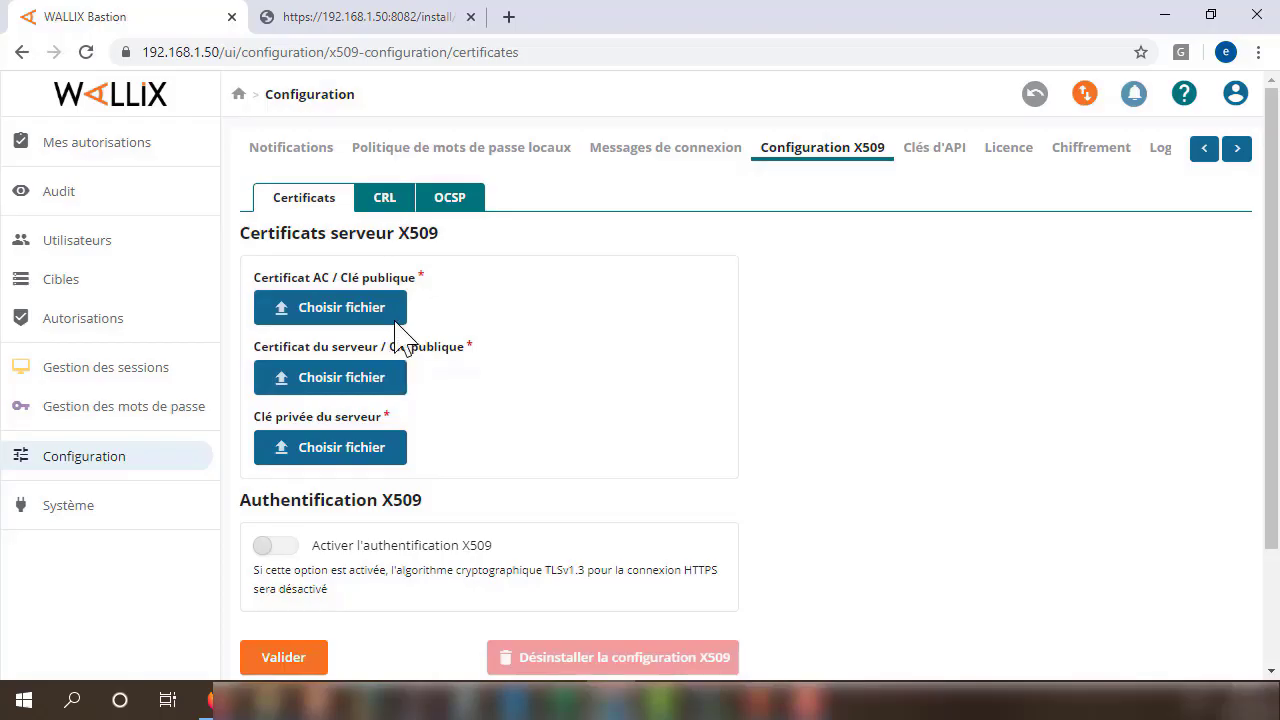
click(470, 17)
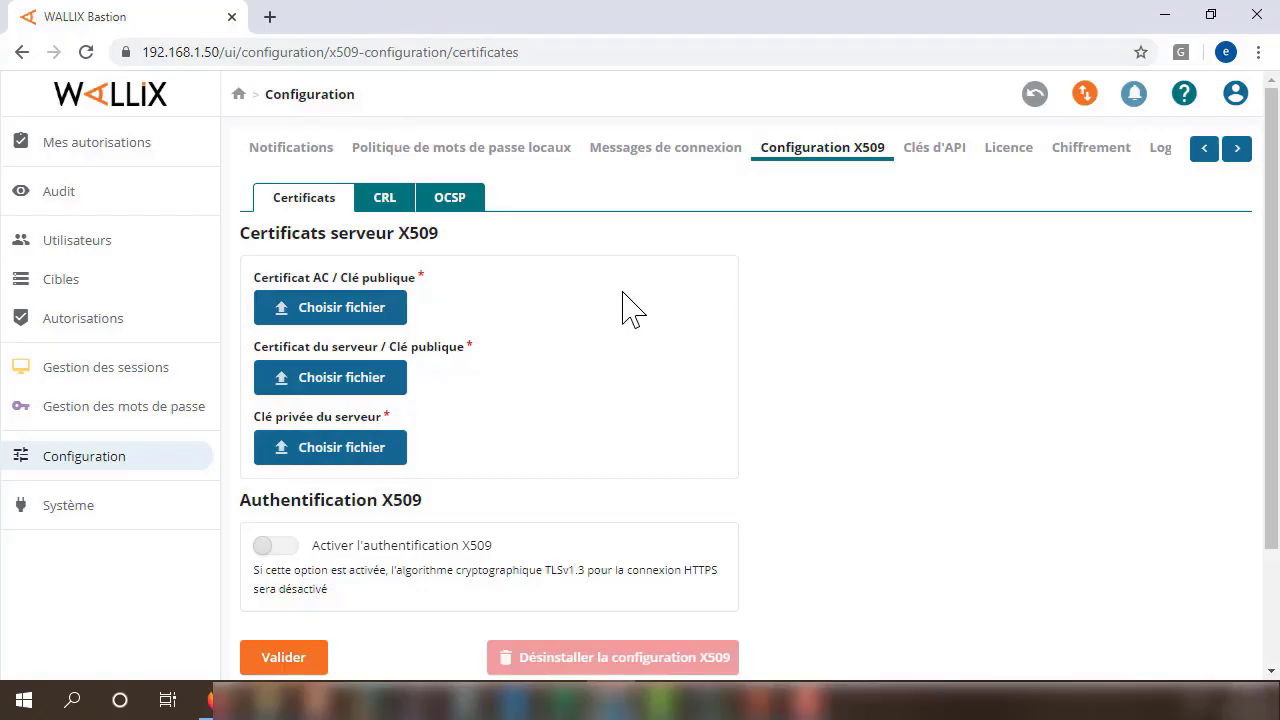
click(340, 310)
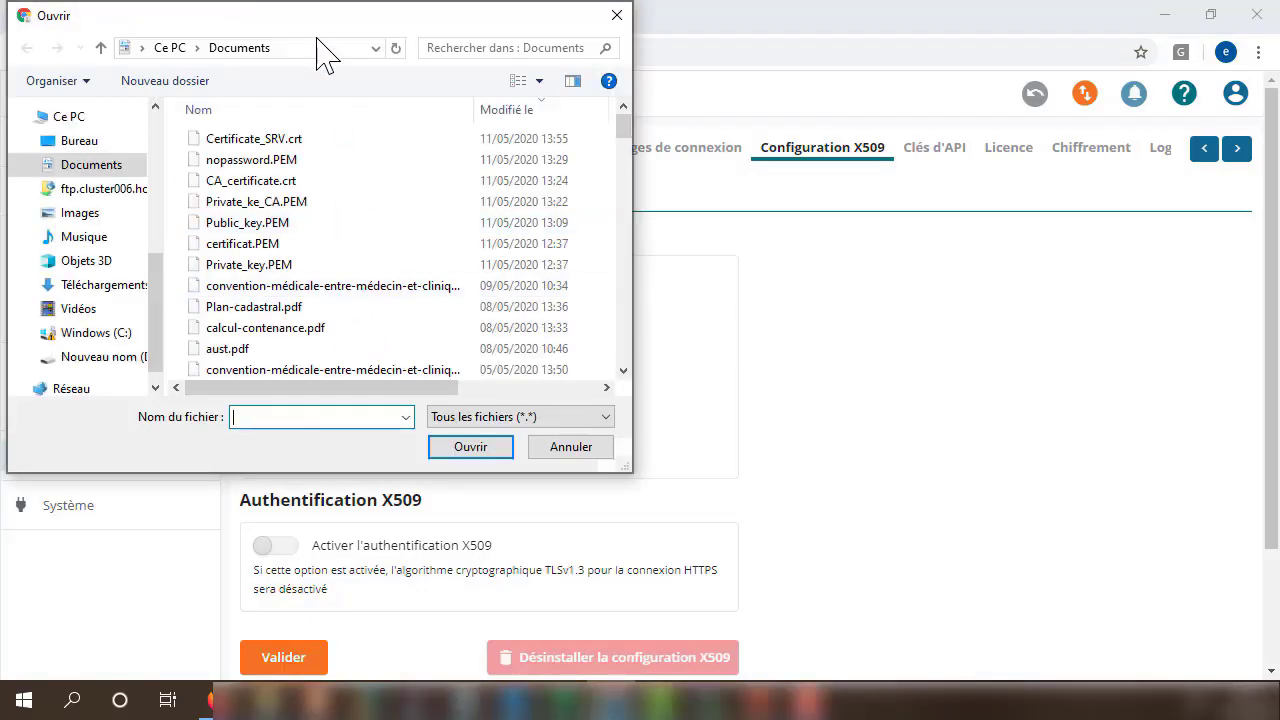
click(615, 17)
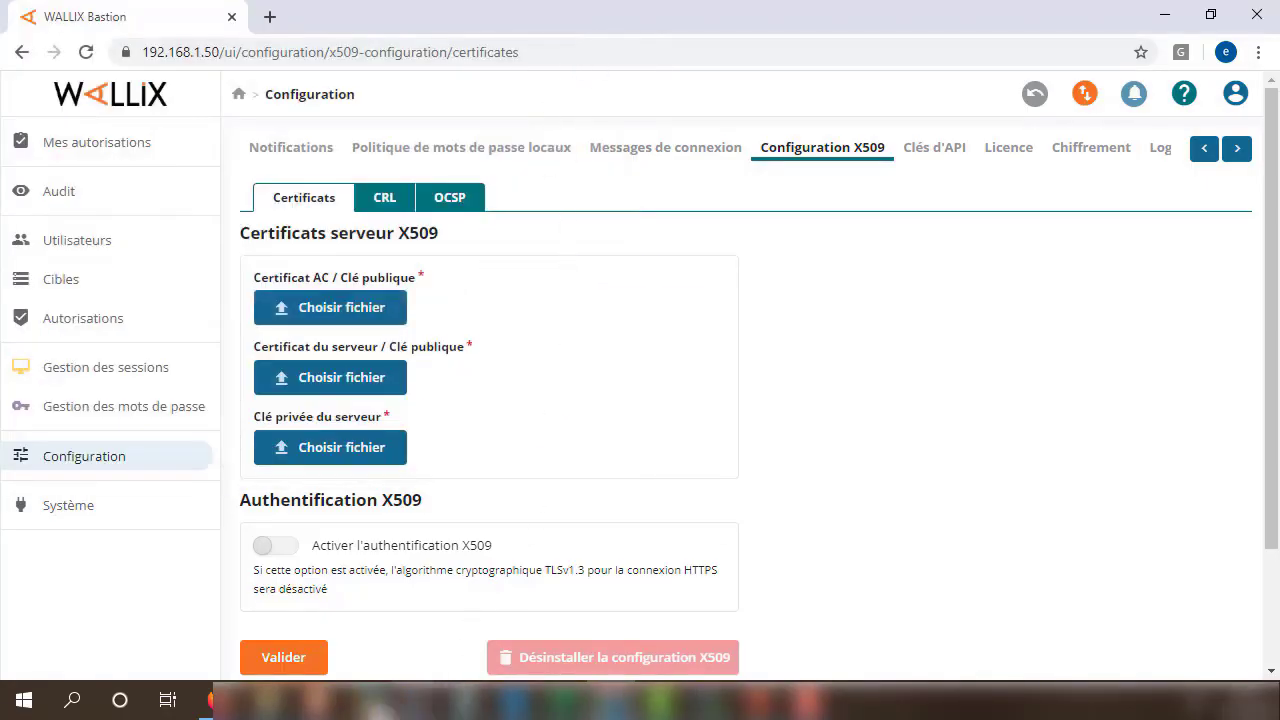
click(392, 700)
click(586, 429)
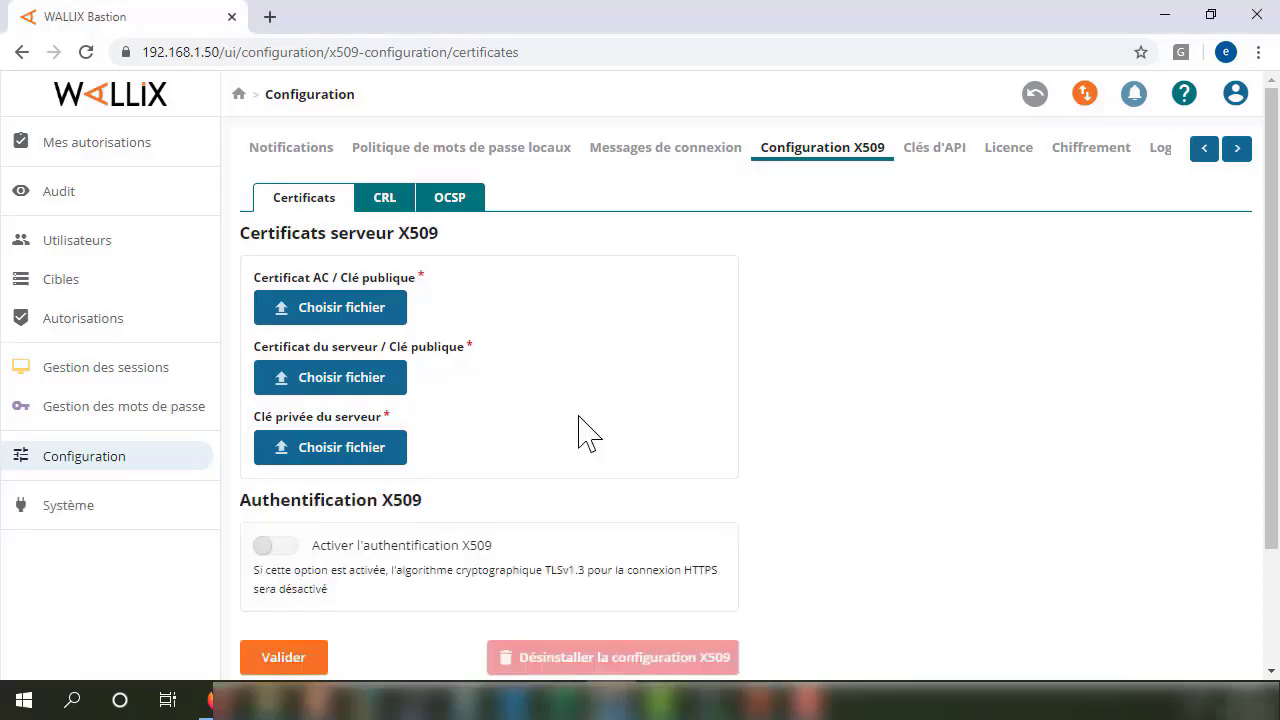
click(412, 700)
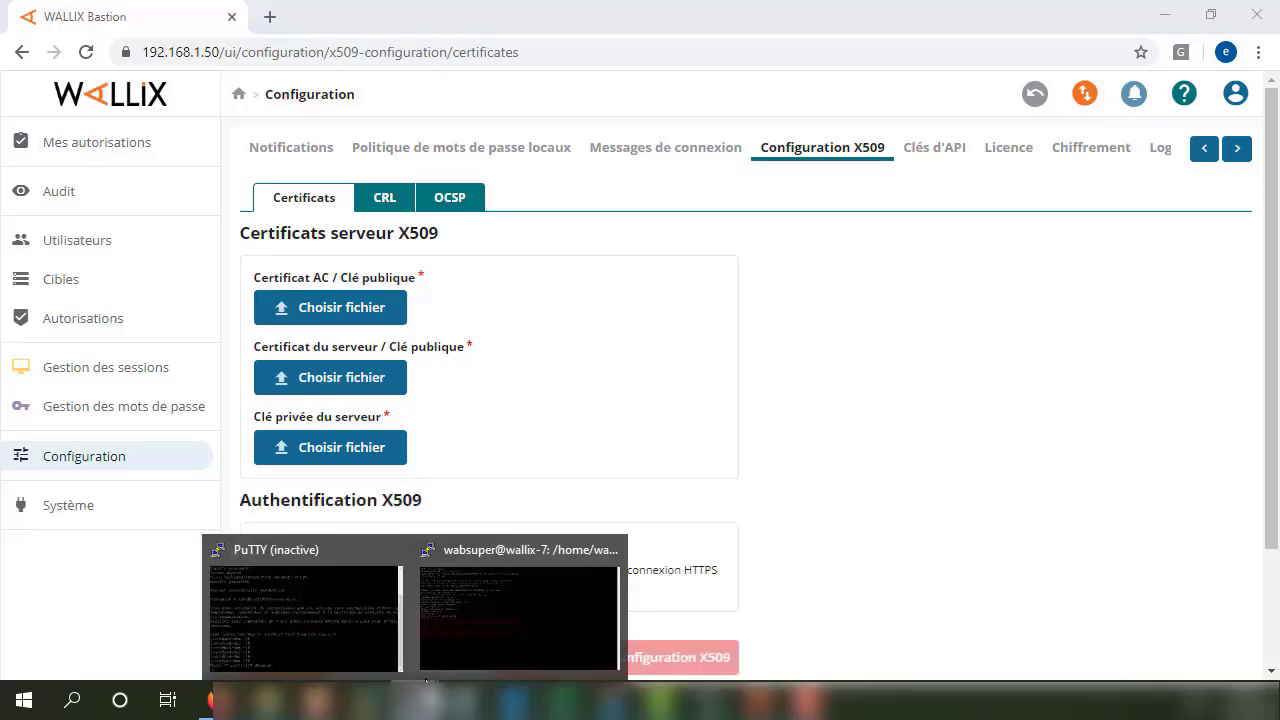
click(383, 646)
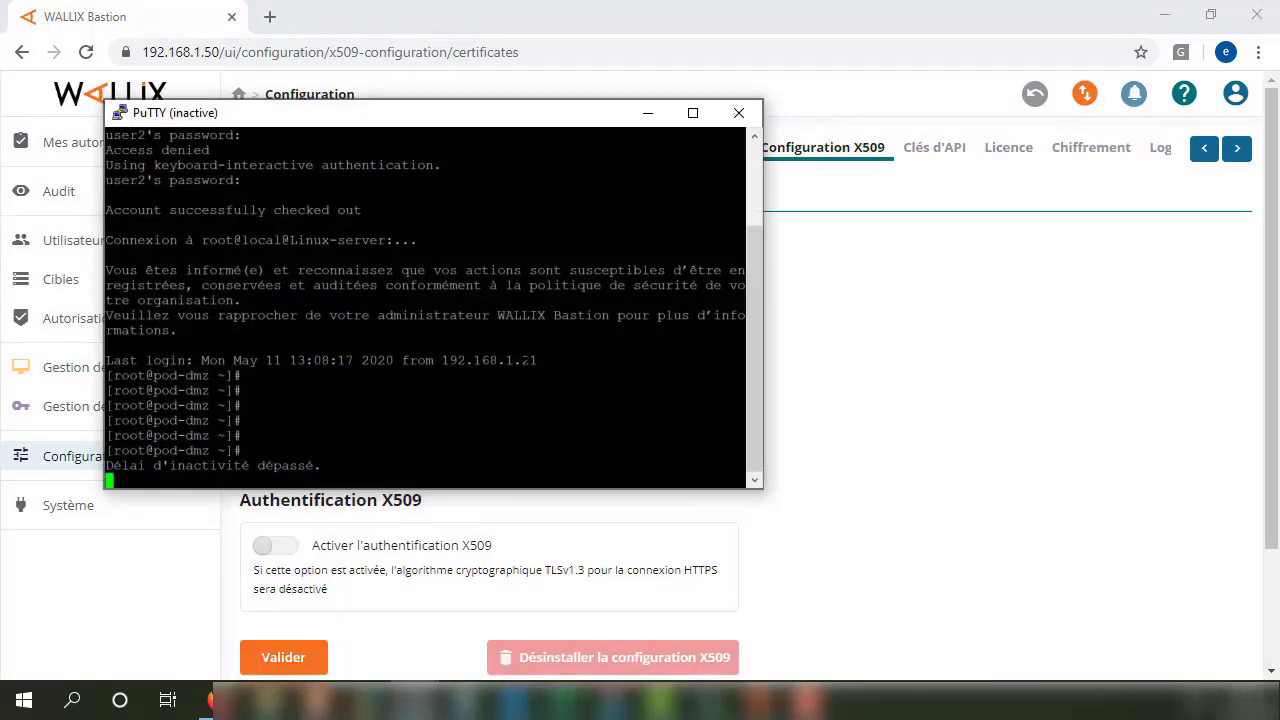
click(648, 113)
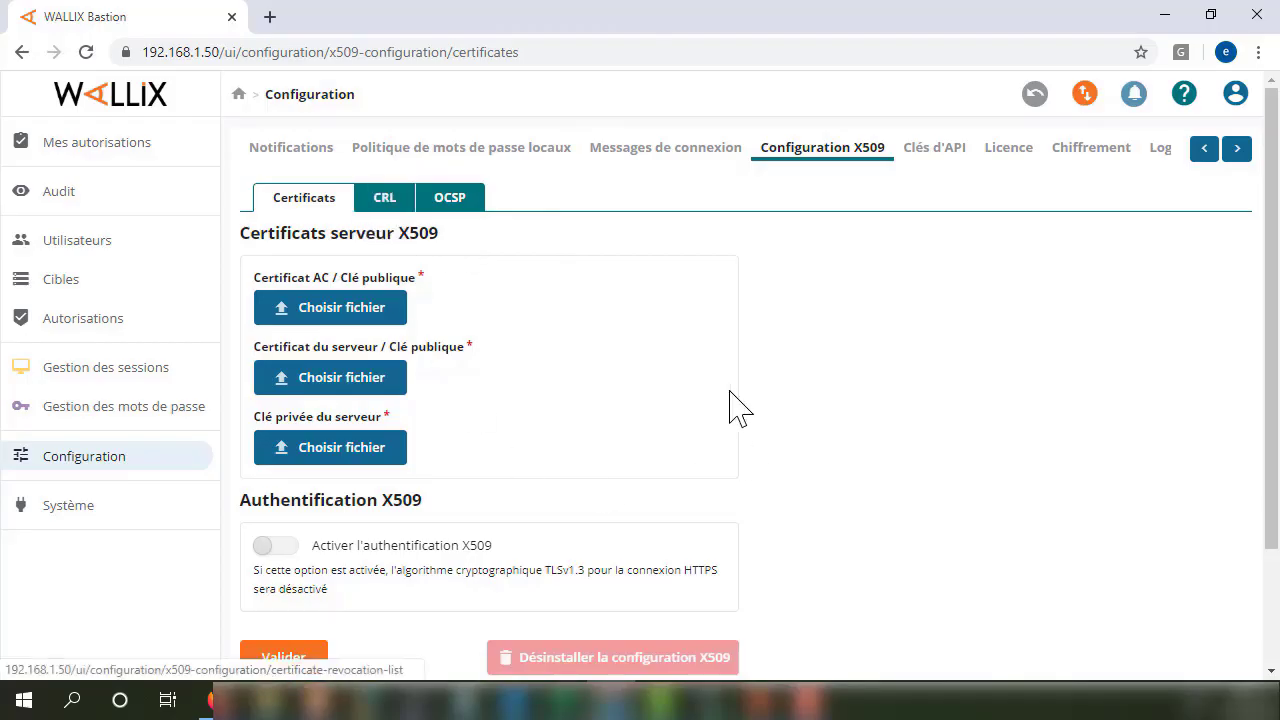
Highlight the server certificates heading and CA certificate label, then open the CA certificate Choisir fichier picker.
drag(438, 233, 241, 232)
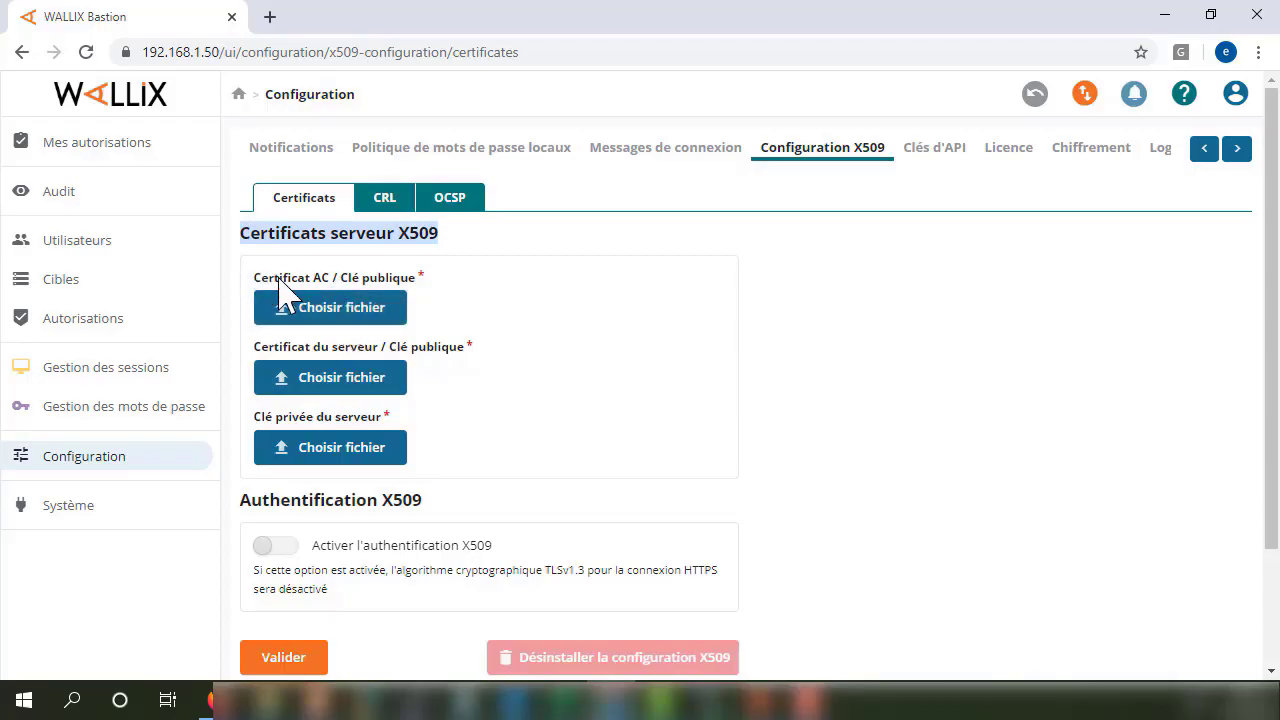
drag(418, 280, 259, 282)
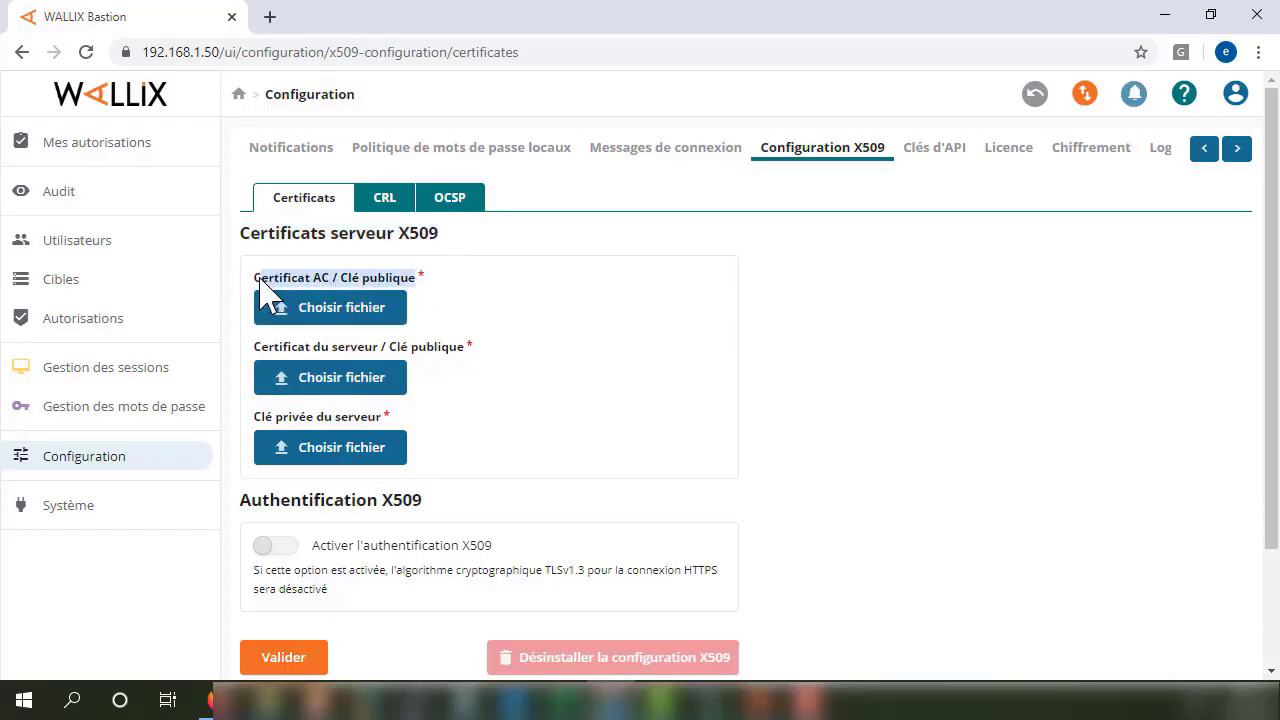
click(465, 316)
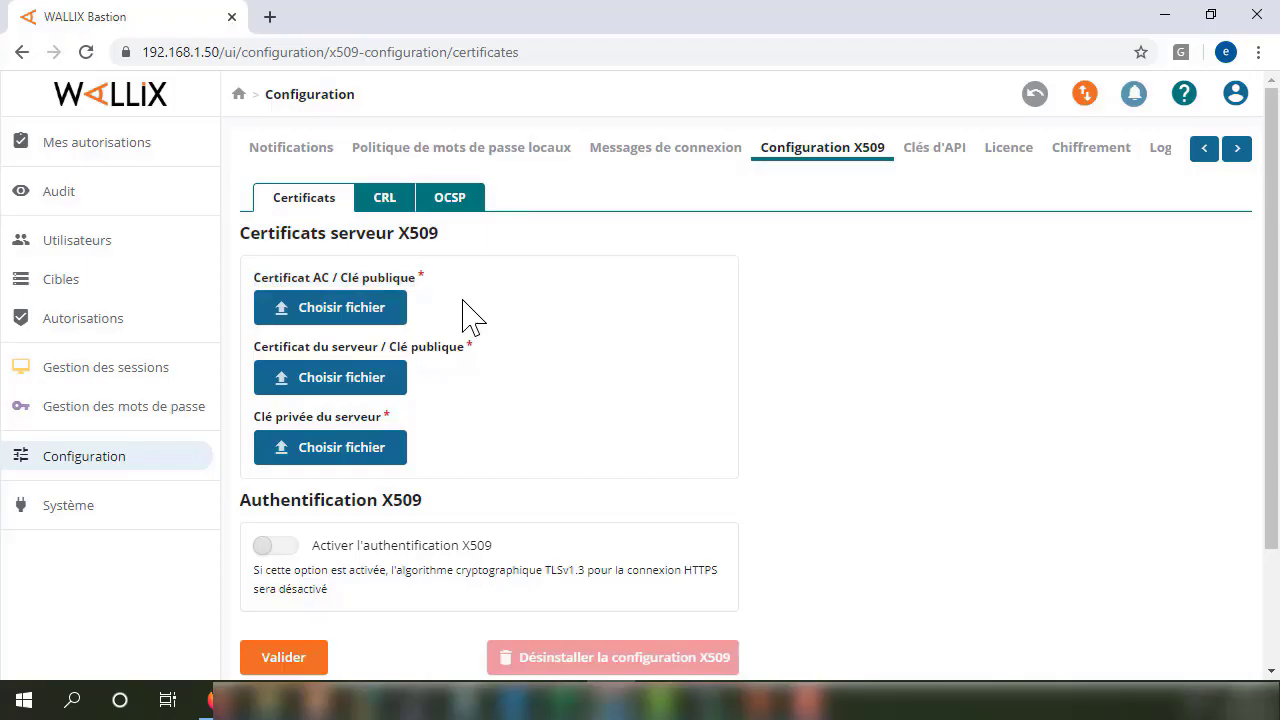
click(380, 318)
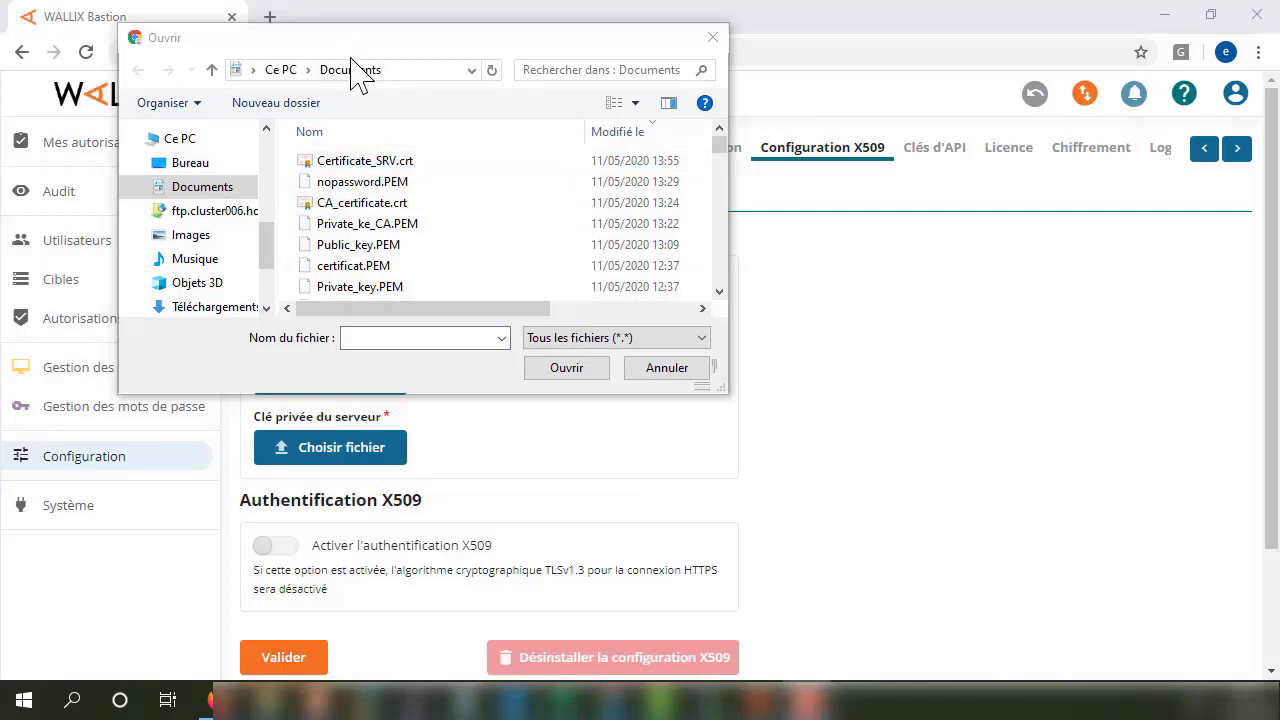
mouse_move(375, 705)
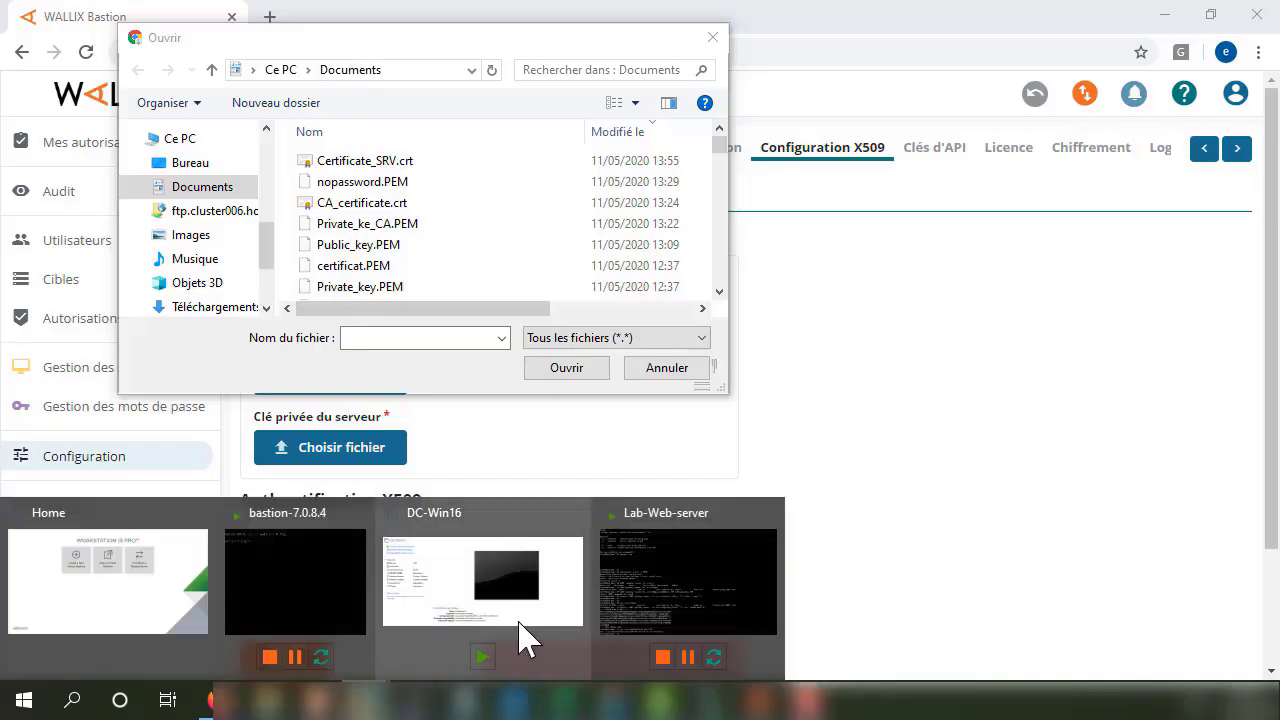
click(718, 580)
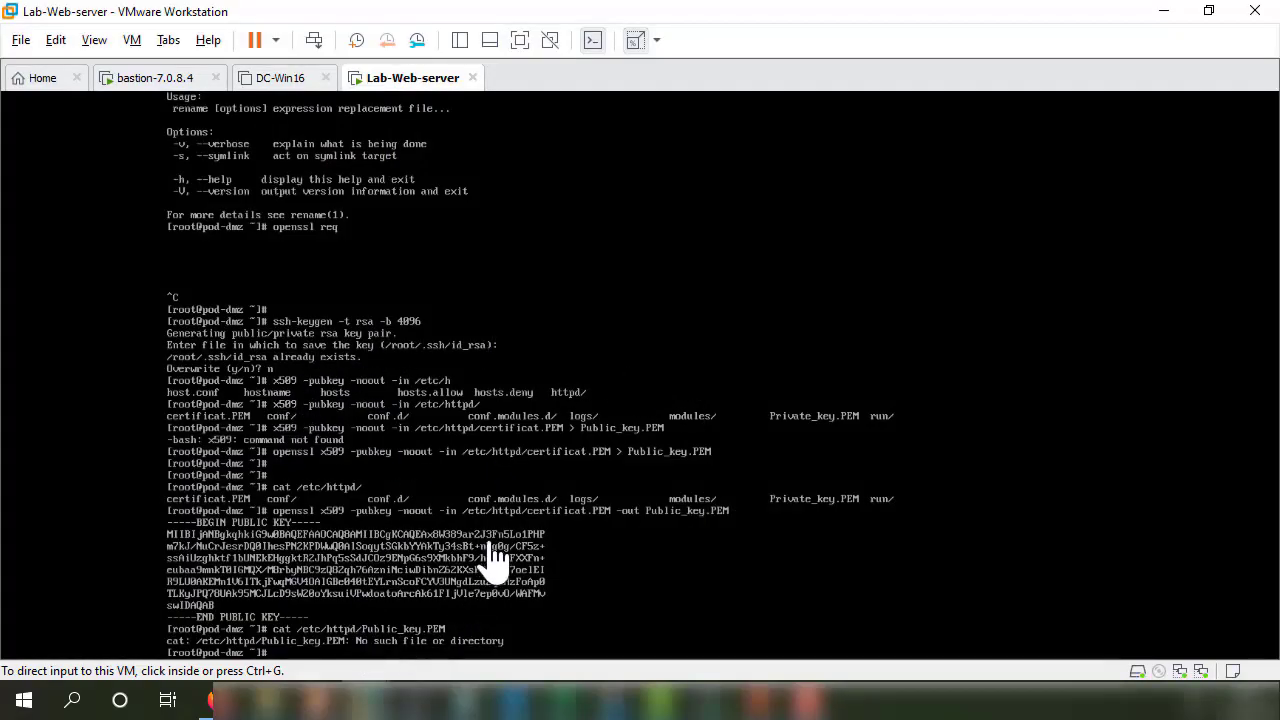
click(736, 700)
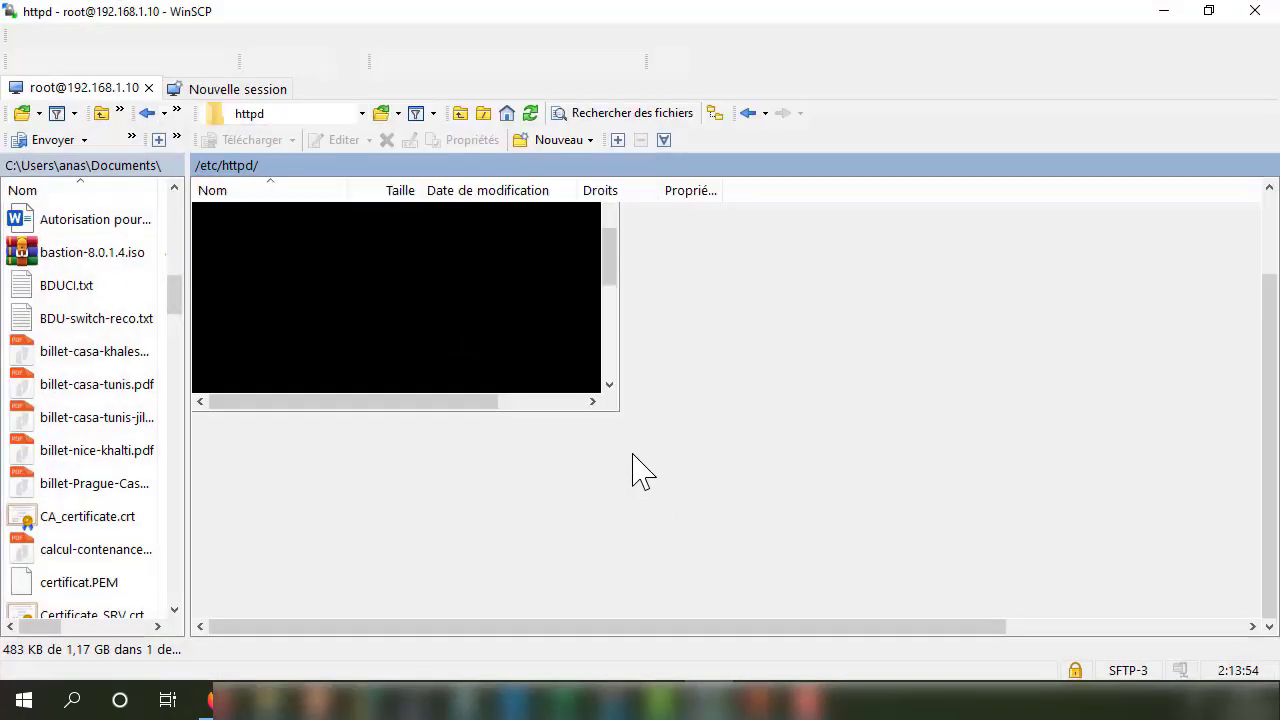
click(1164, 12)
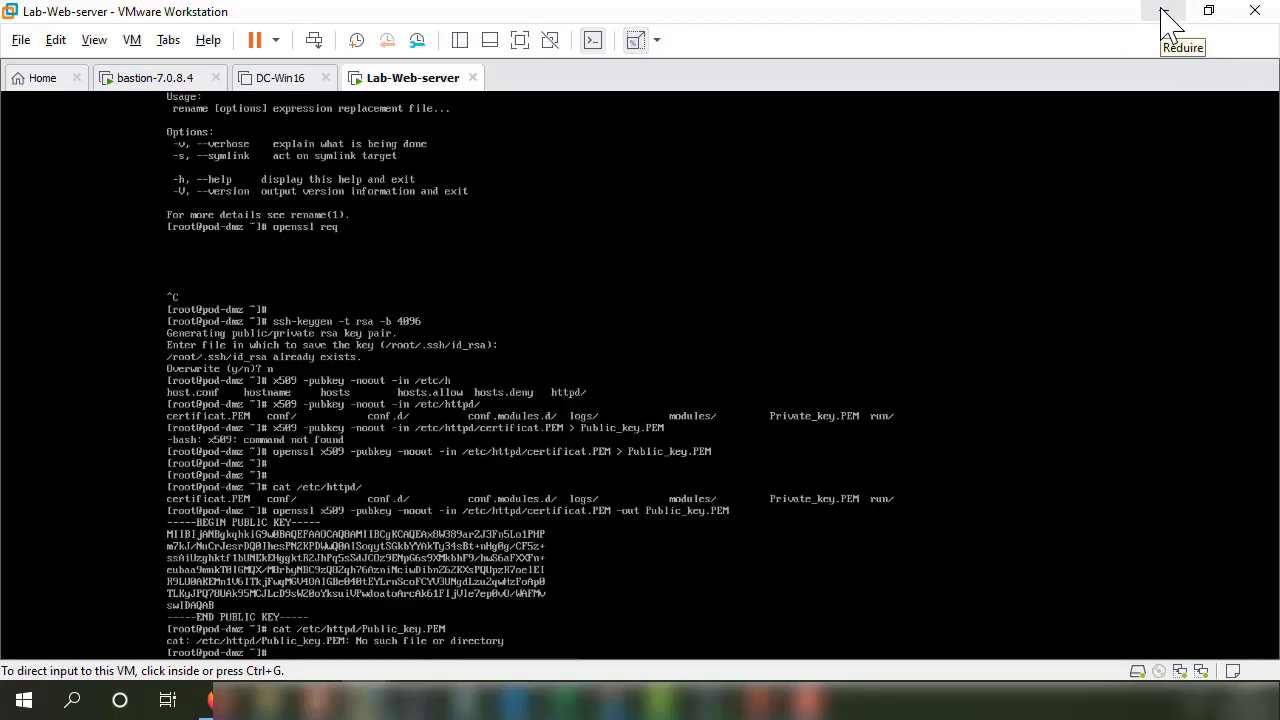
click(1164, 12)
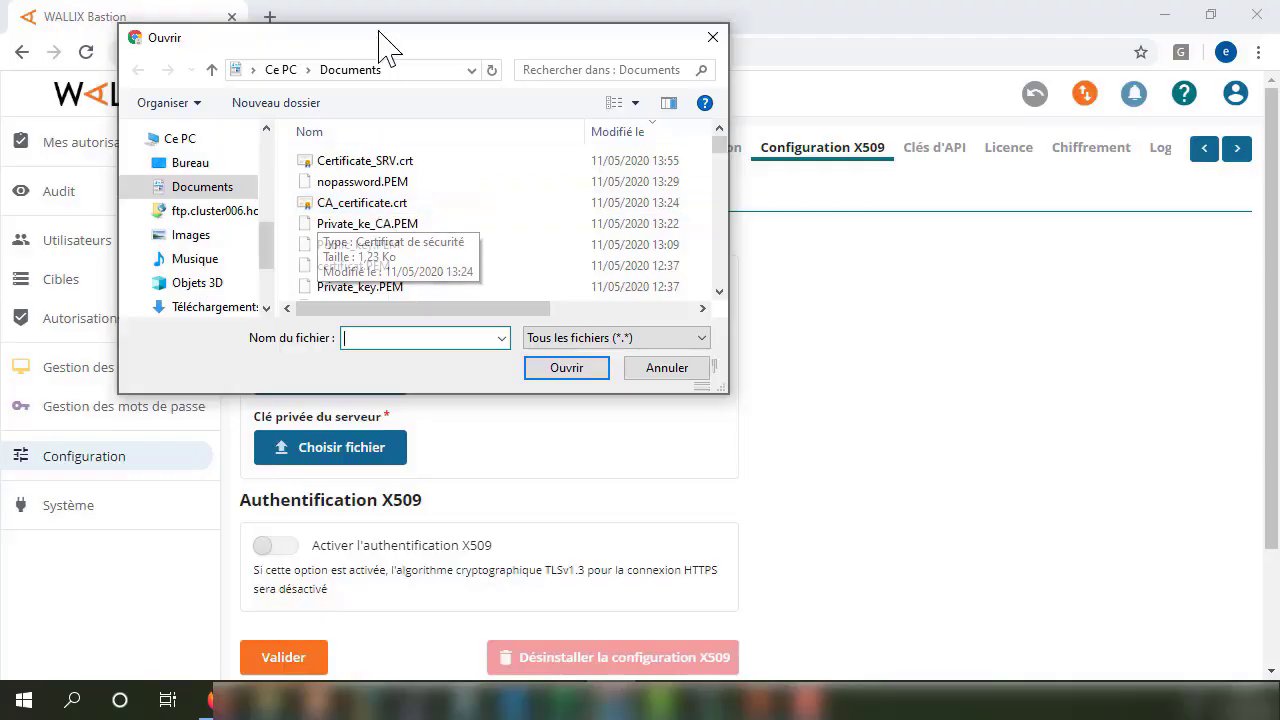
drag(380, 42, 840, 93)
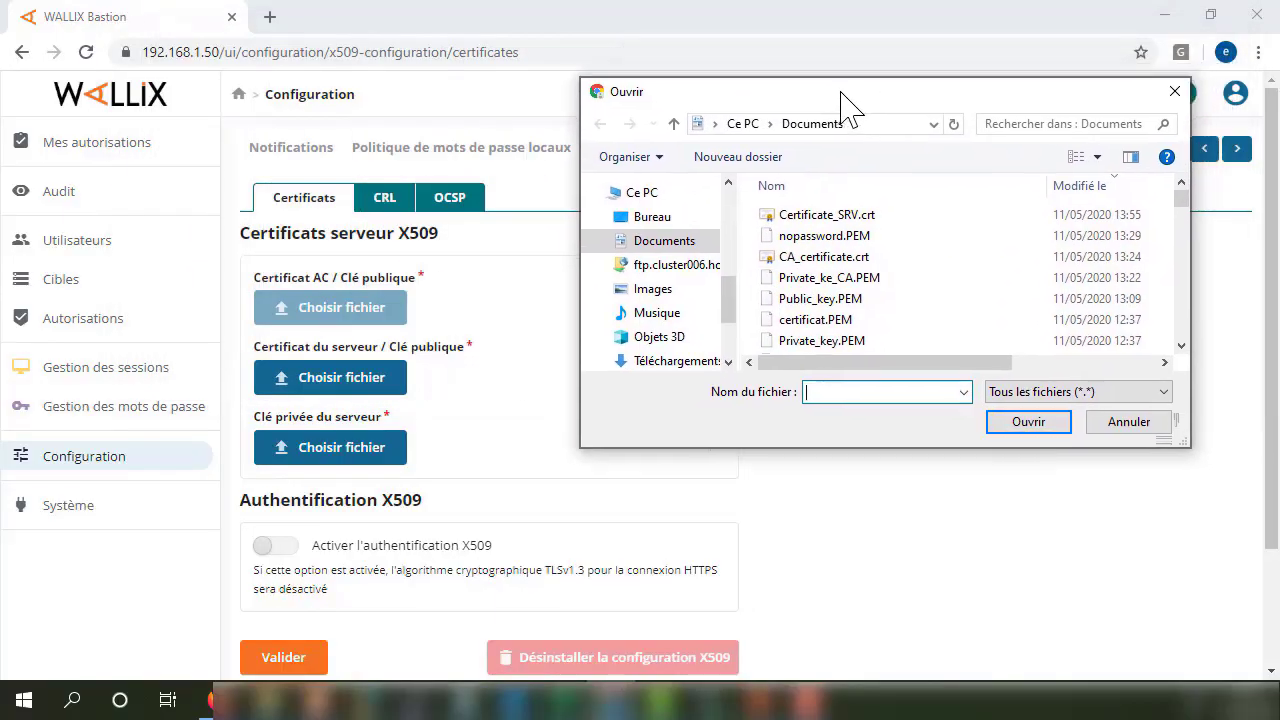
Rename Certificate_SRV.crt to Certificate_SRV.PEM and confirm the extension change.
click(826, 230)
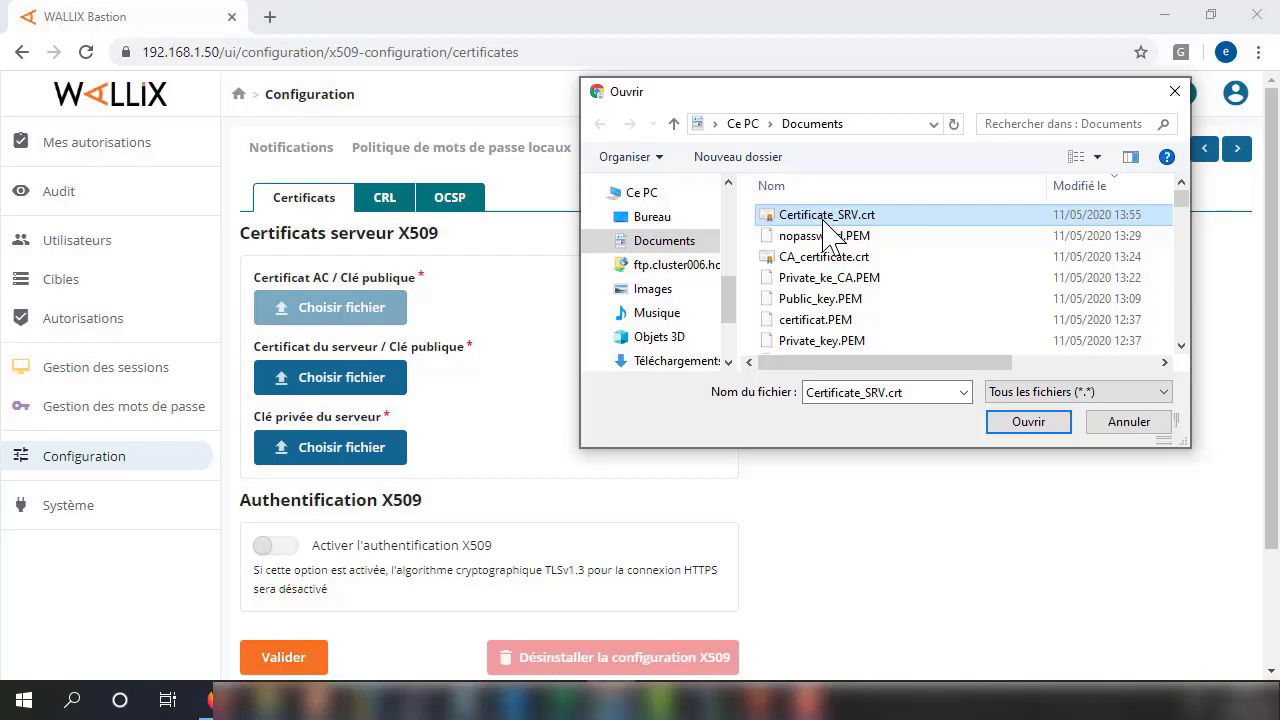
click(824, 222)
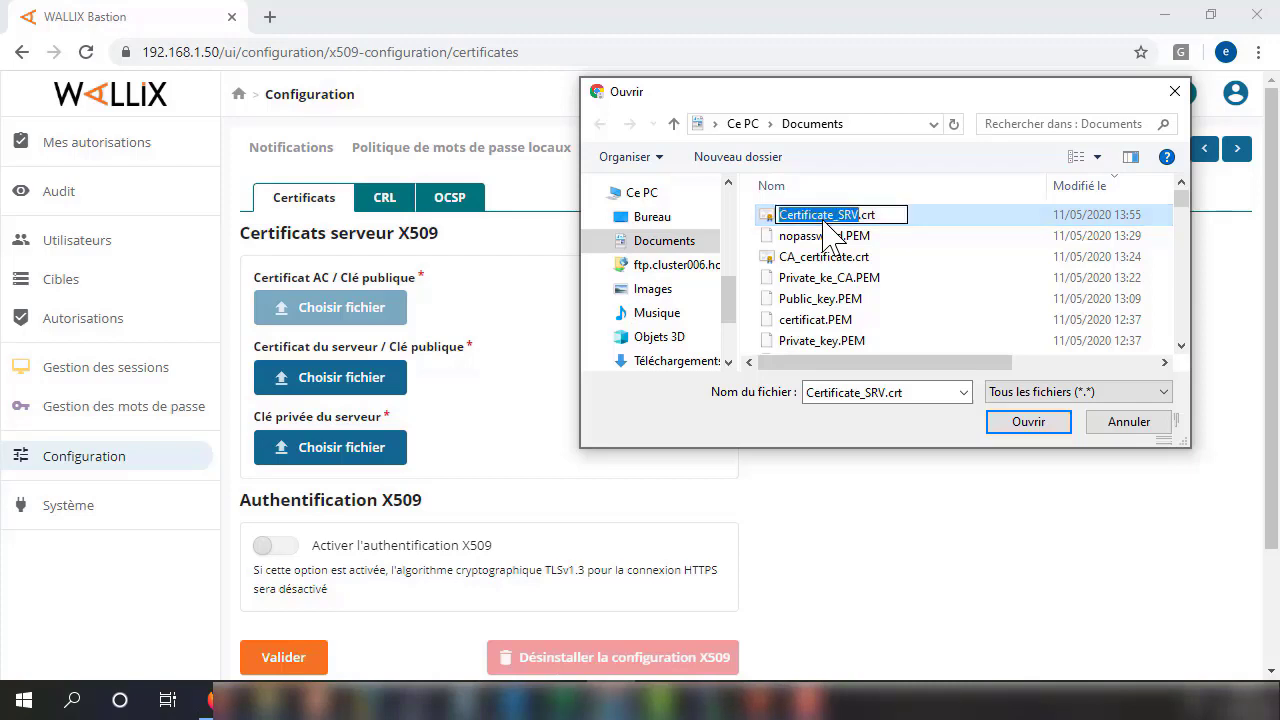
click(903, 215)
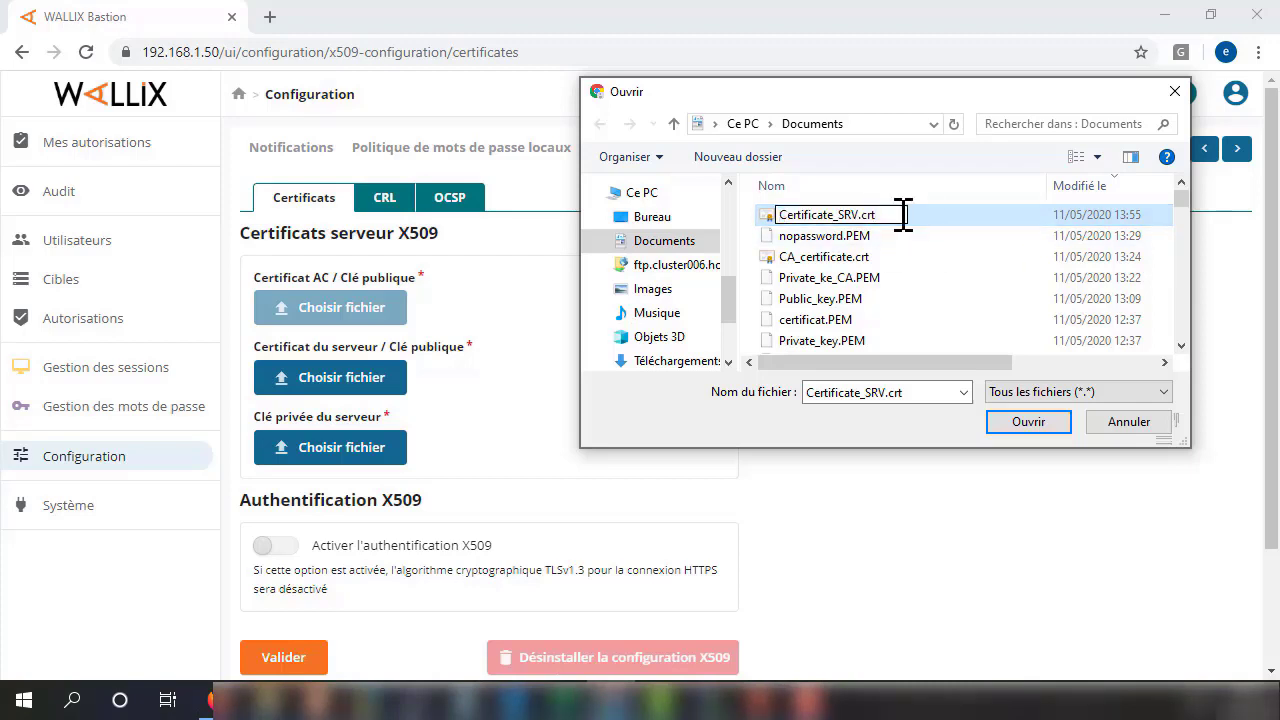
key(BackSpace)
key(BackSpace)
text(PEM)
key(Return)
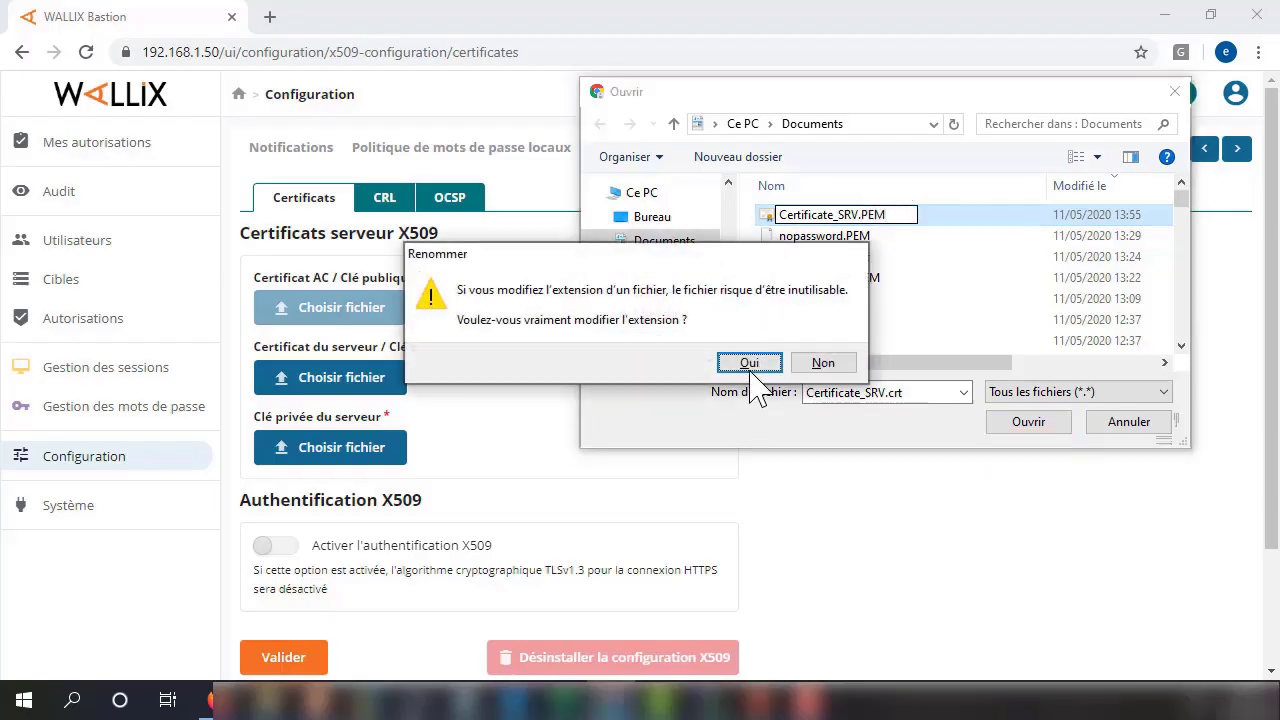
click(755, 363)
Rename CA_certificate.crt to CA_certificate.PEM, confirm, and select it as the file to open.
click(876, 258)
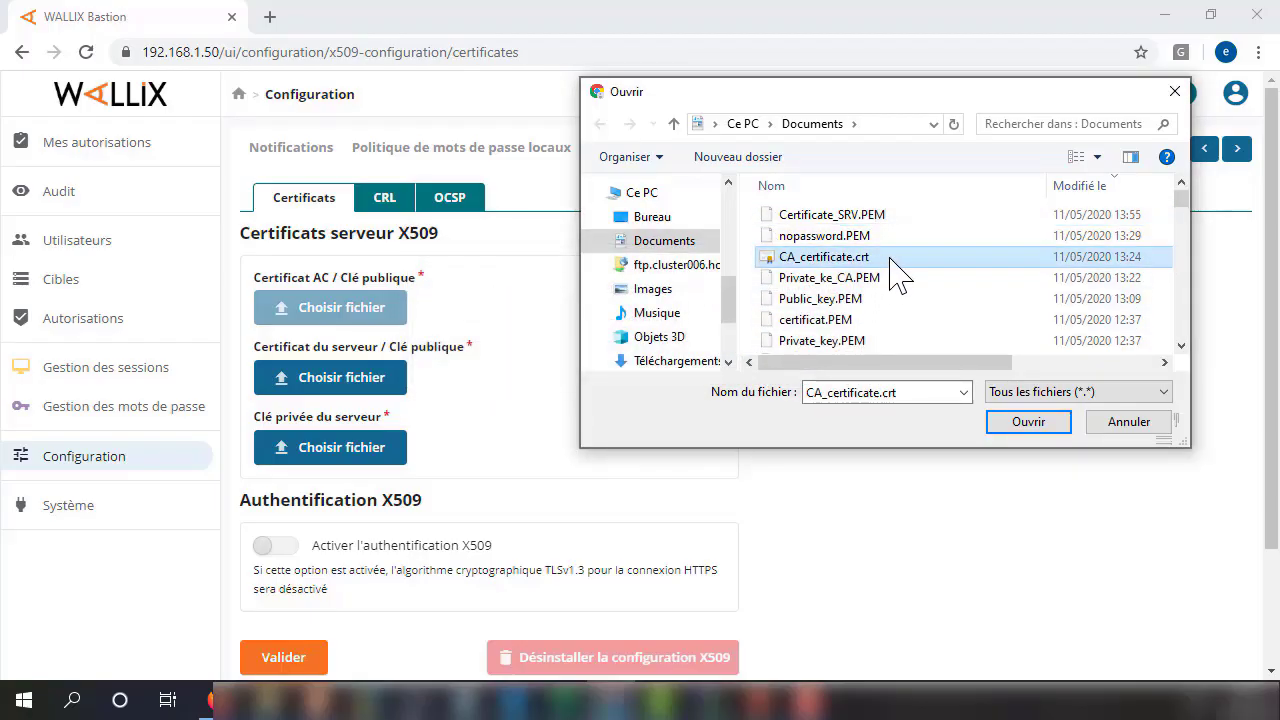
click(889, 258)
click(893, 257)
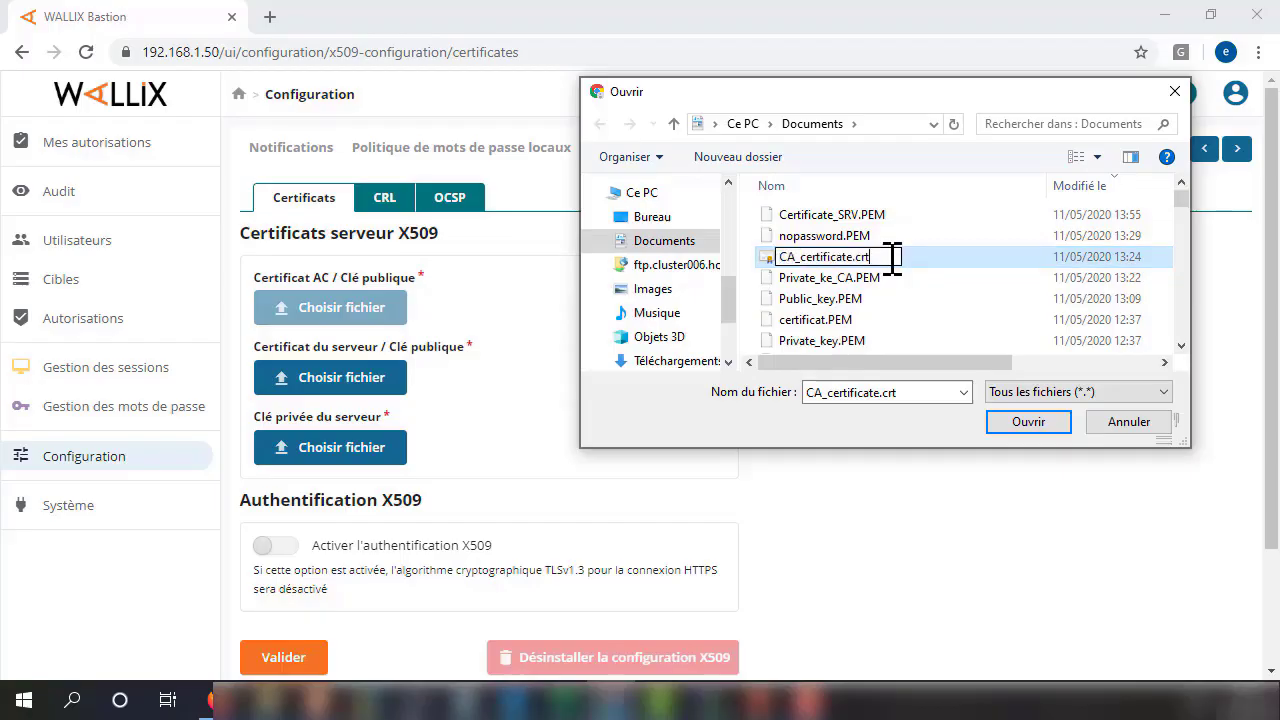
key(BackSpace)
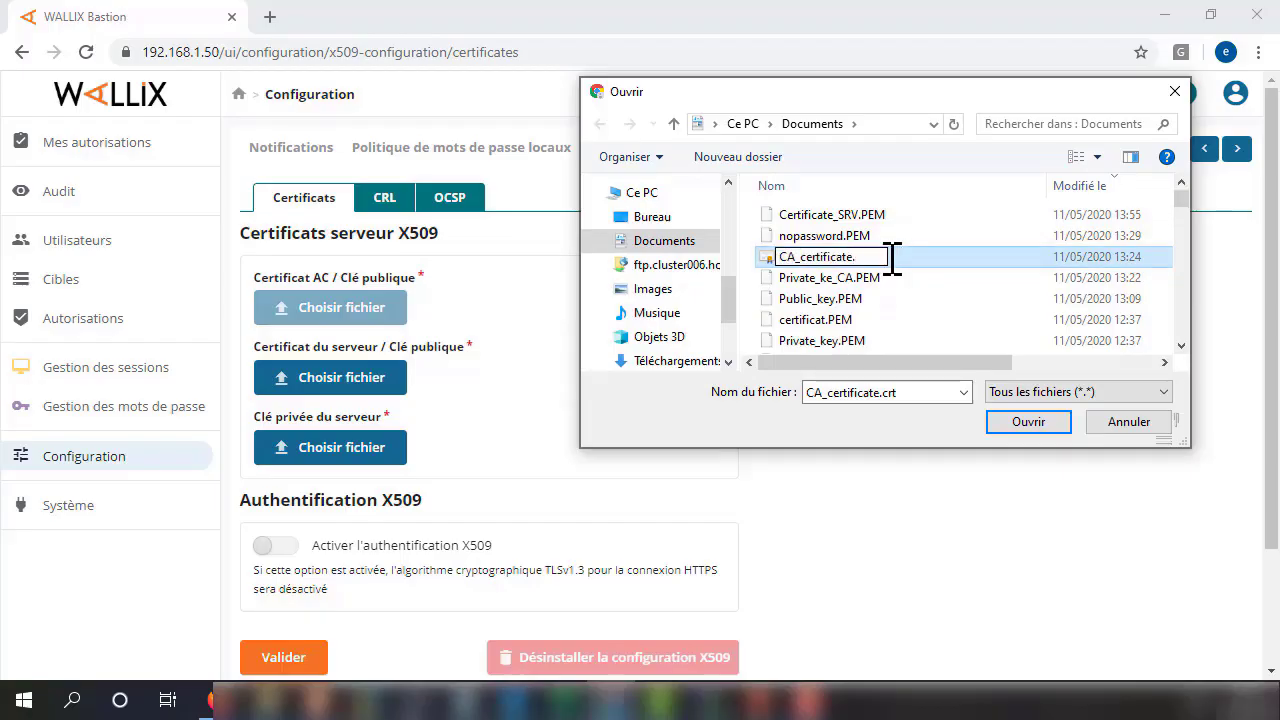
text(PEM)
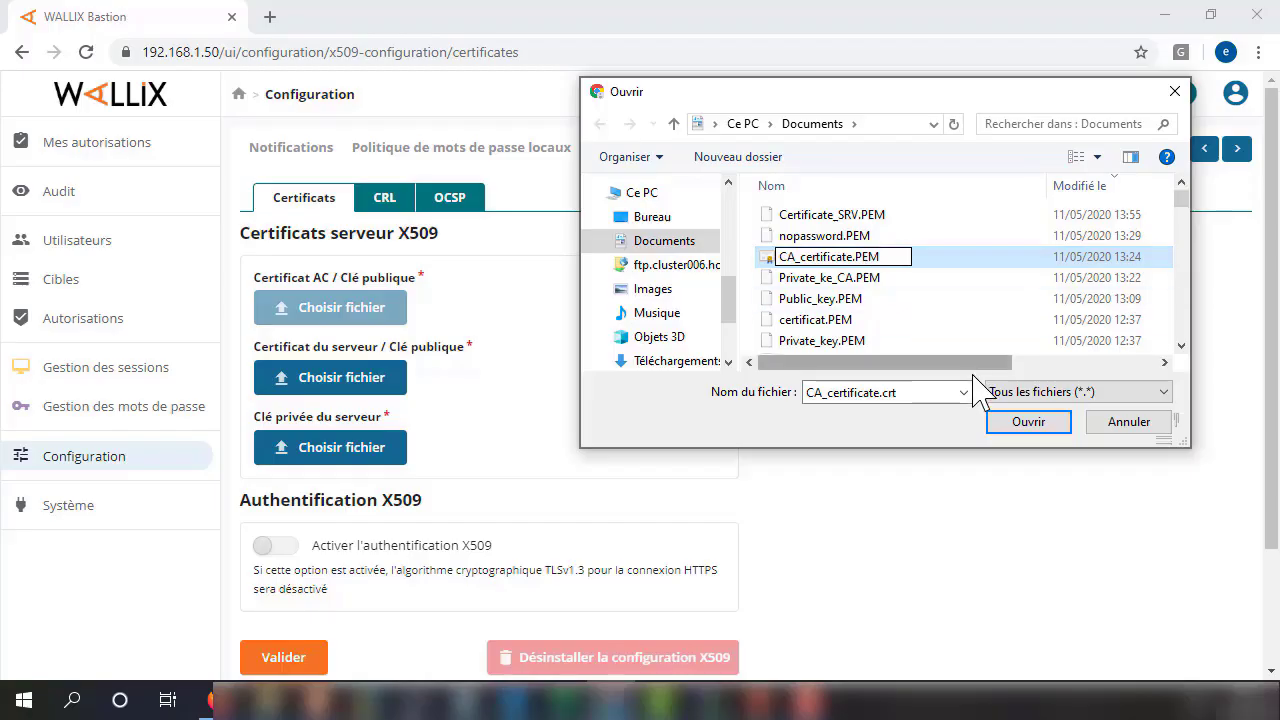
click(955, 298)
click(750, 363)
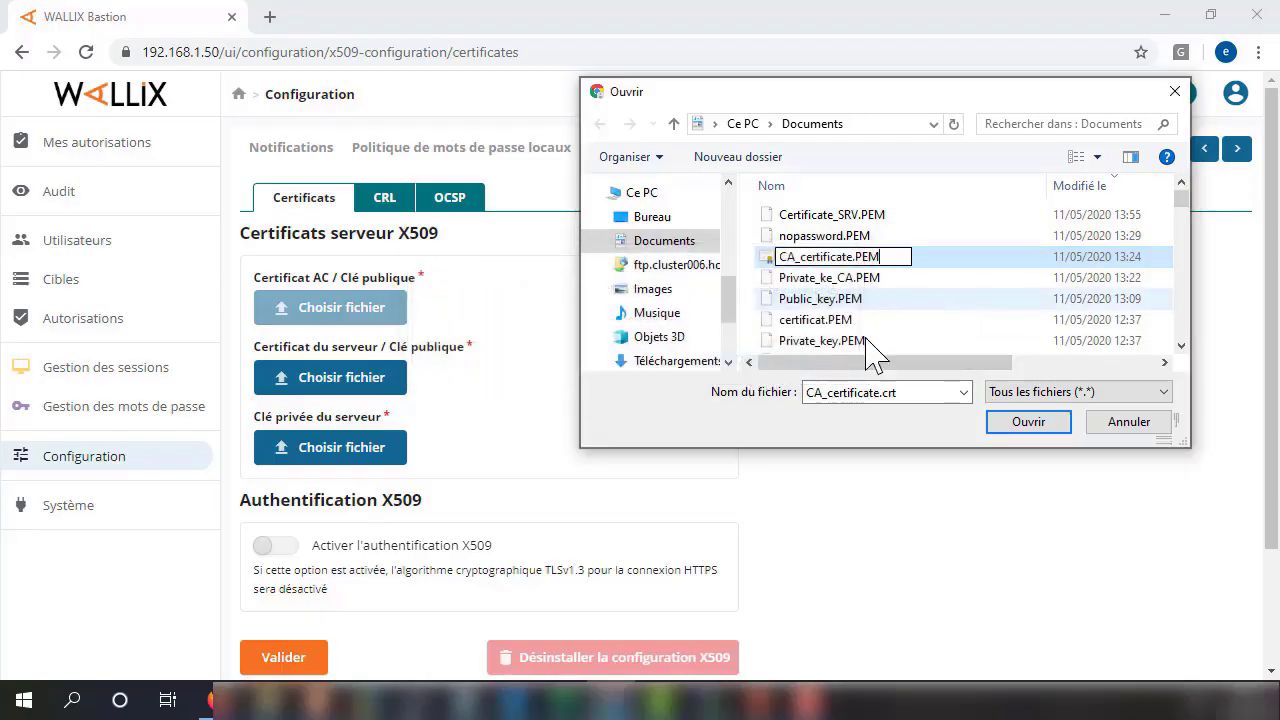
click(840, 298)
click(840, 216)
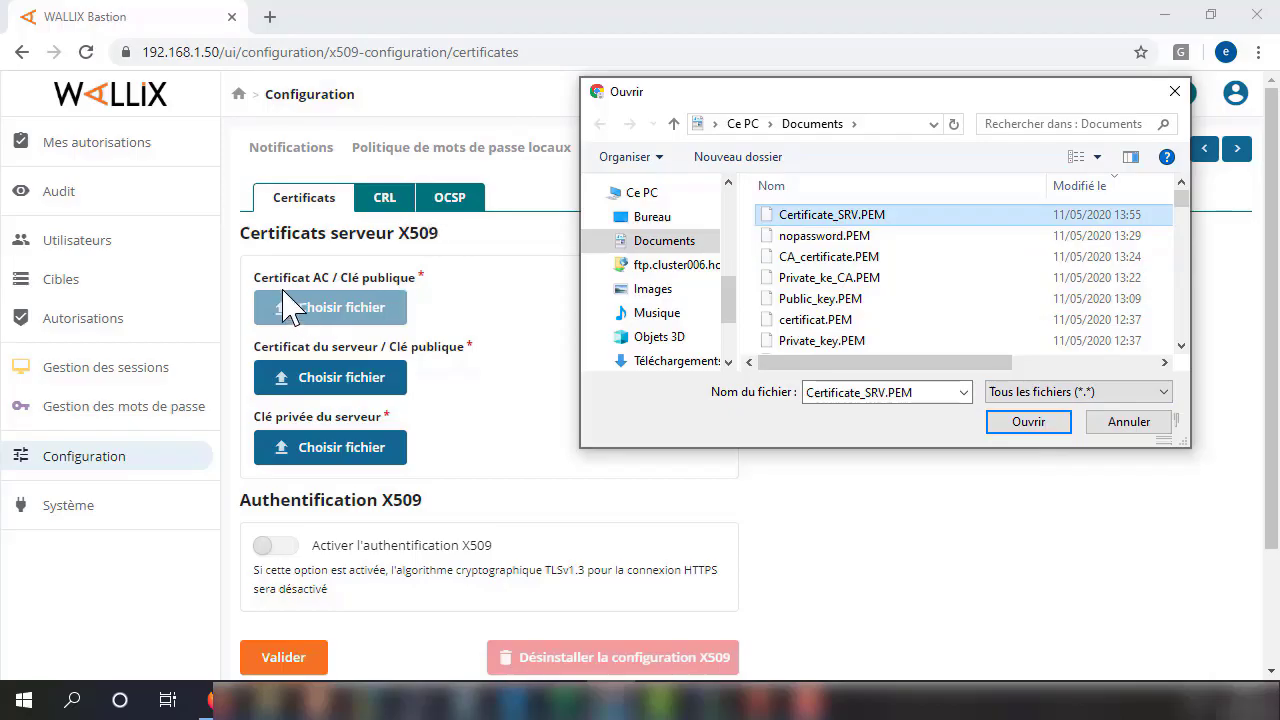
click(800, 260)
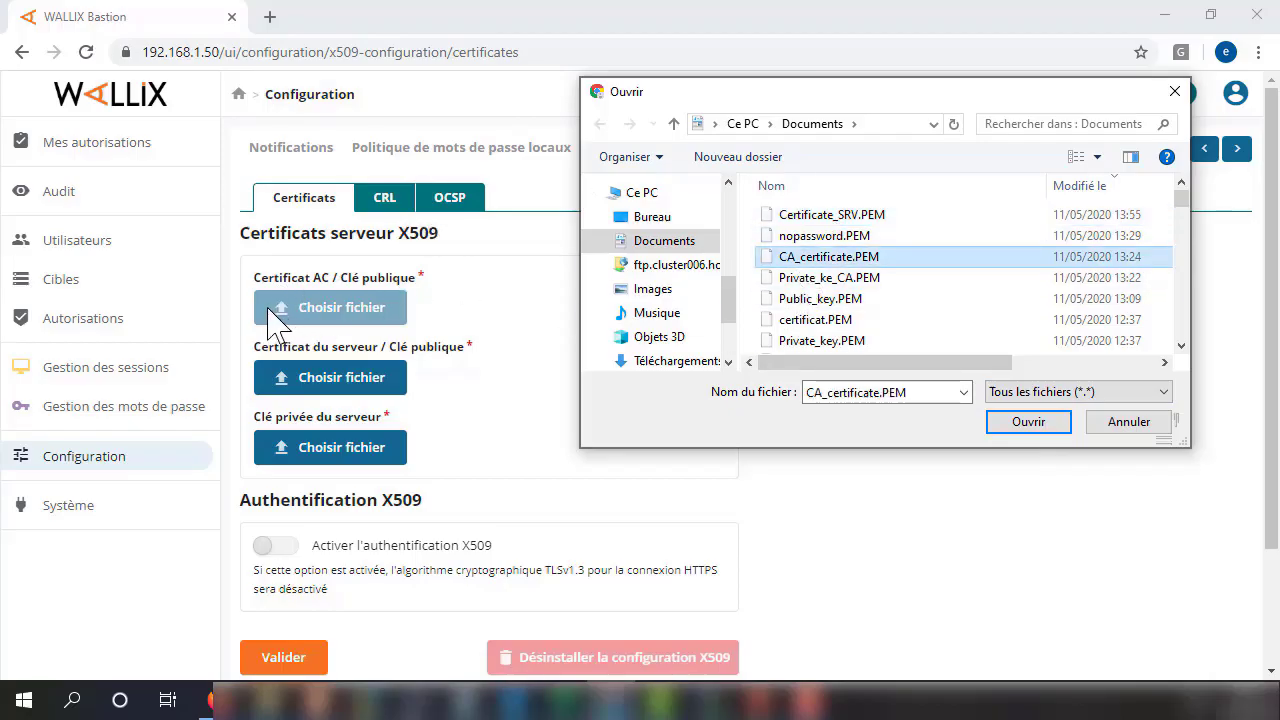
Load CA_certificate.PEM as the CA certificate, then upload Public_key.PEM as the server certificate.
click(1029, 421)
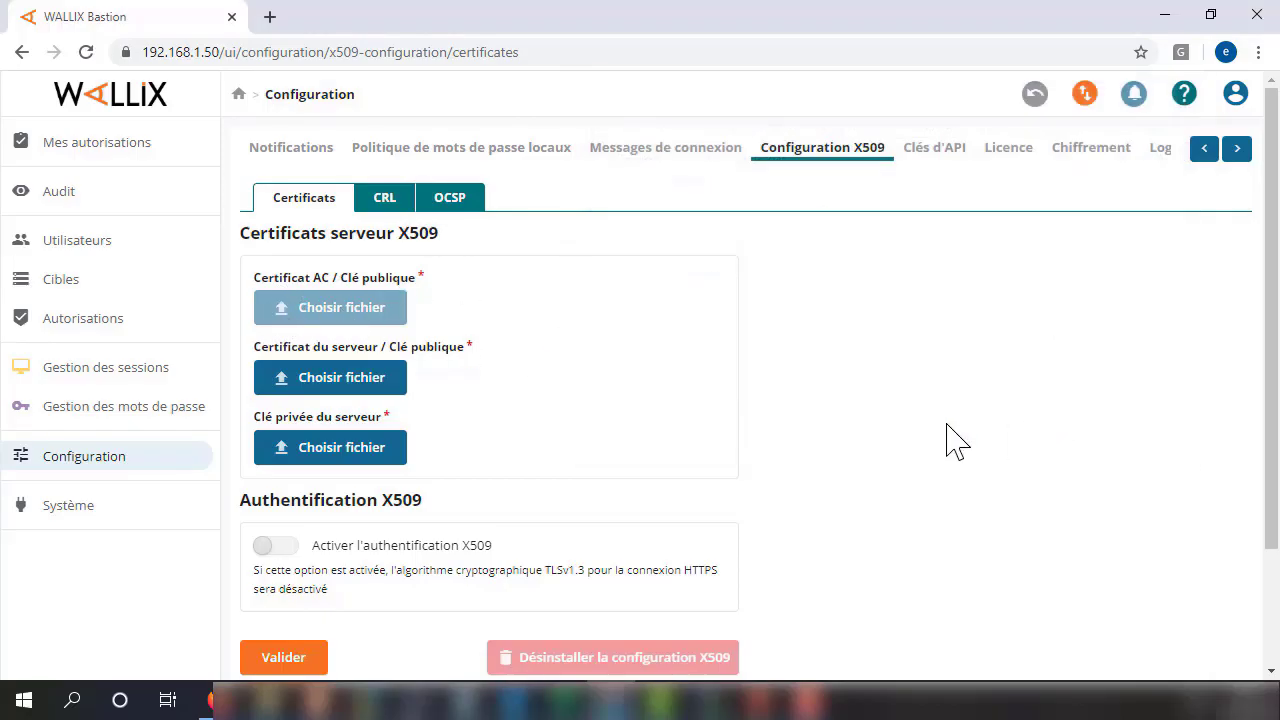
click(348, 388)
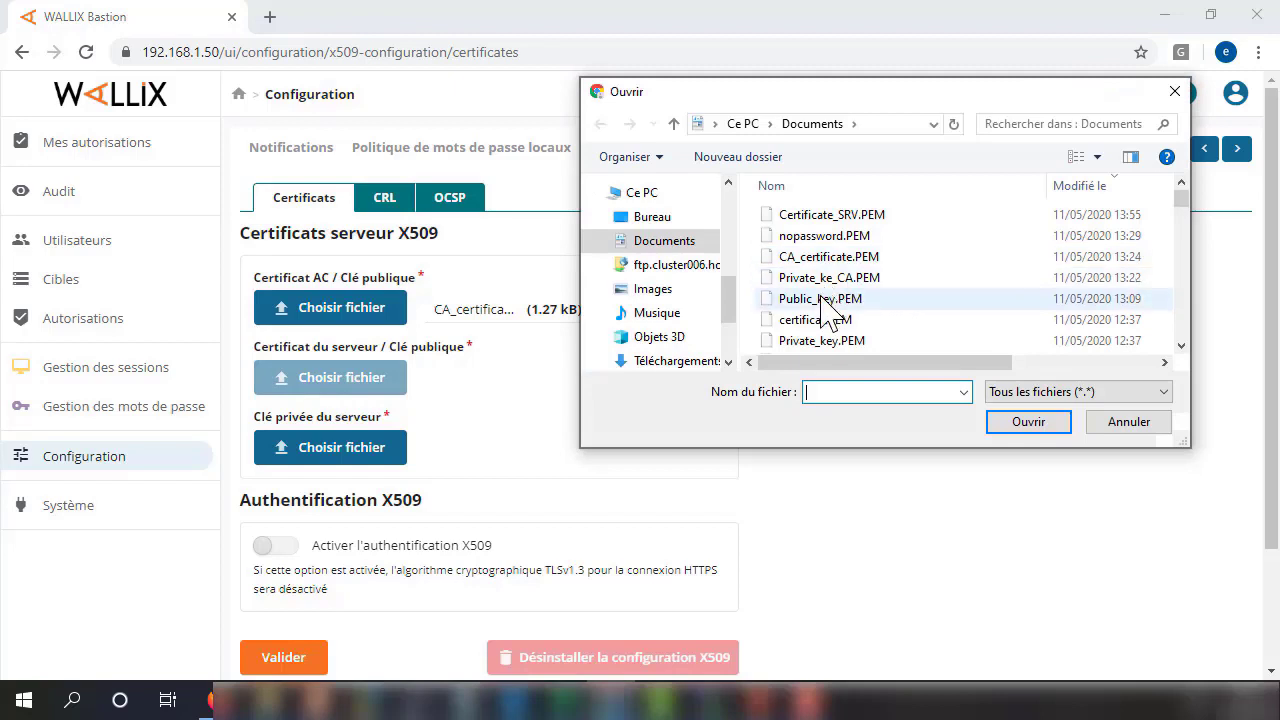
click(820, 298)
click(1029, 421)
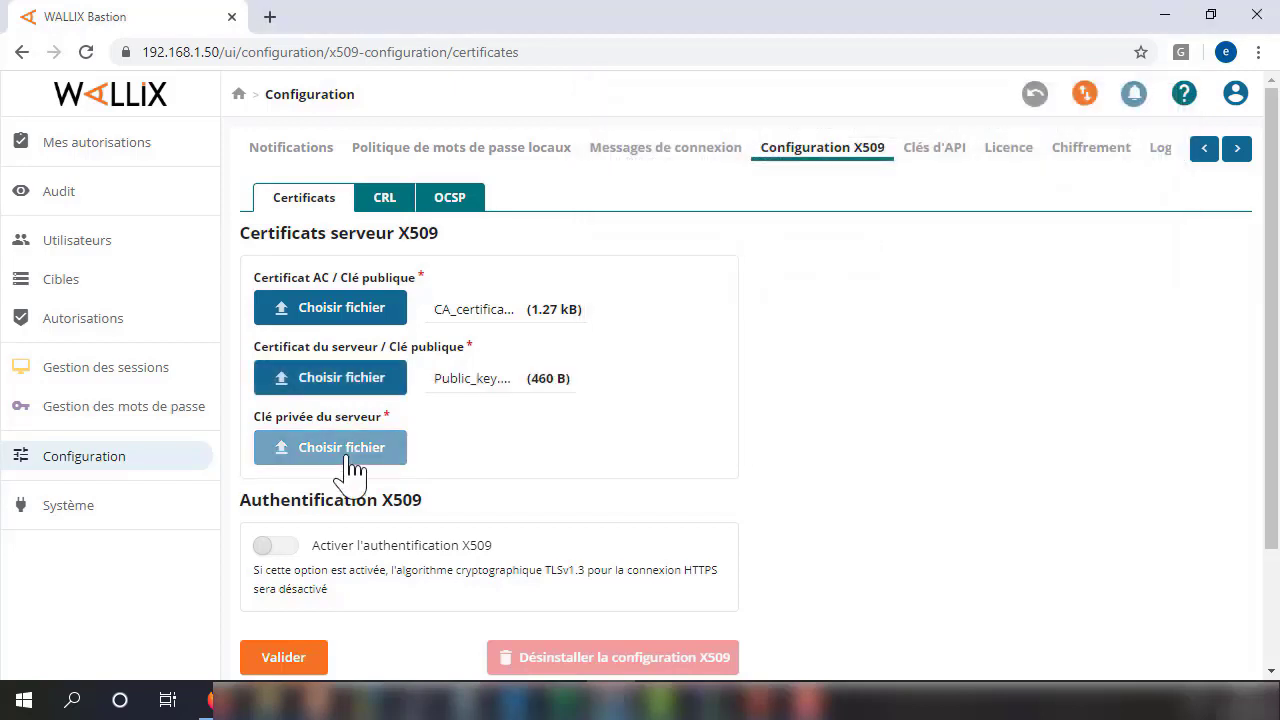
click(340, 450)
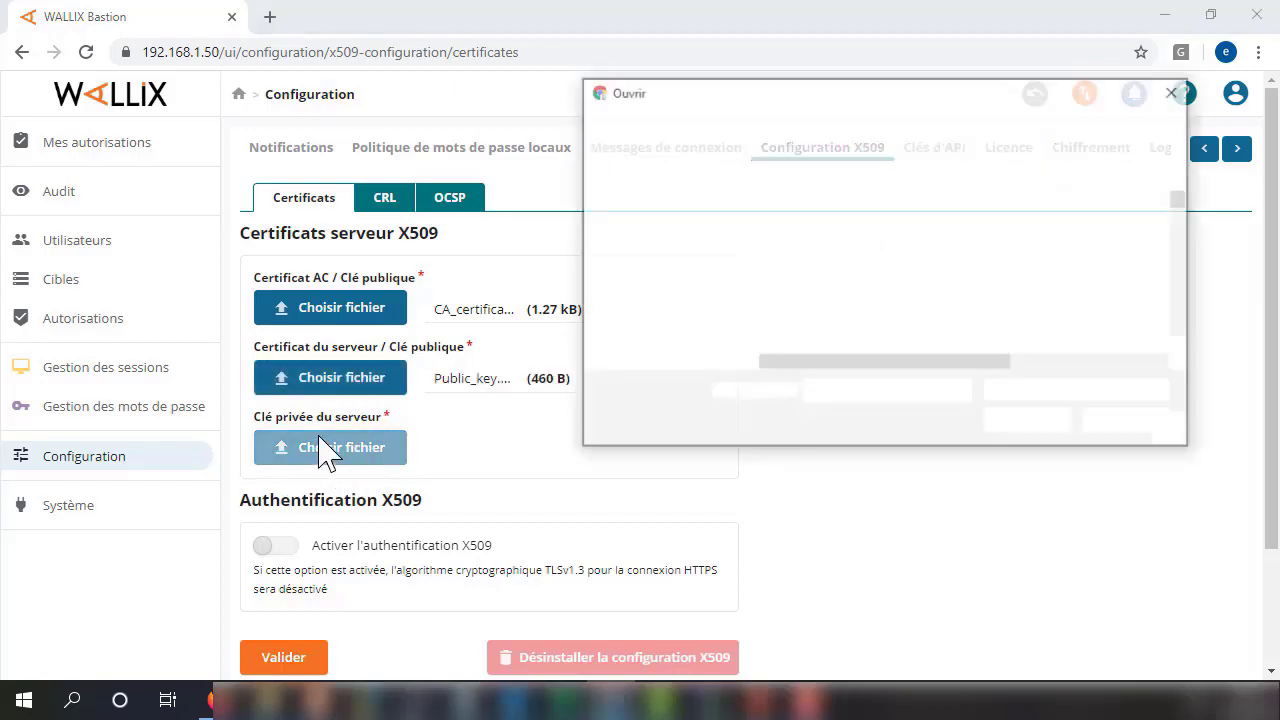
click(1146, 425)
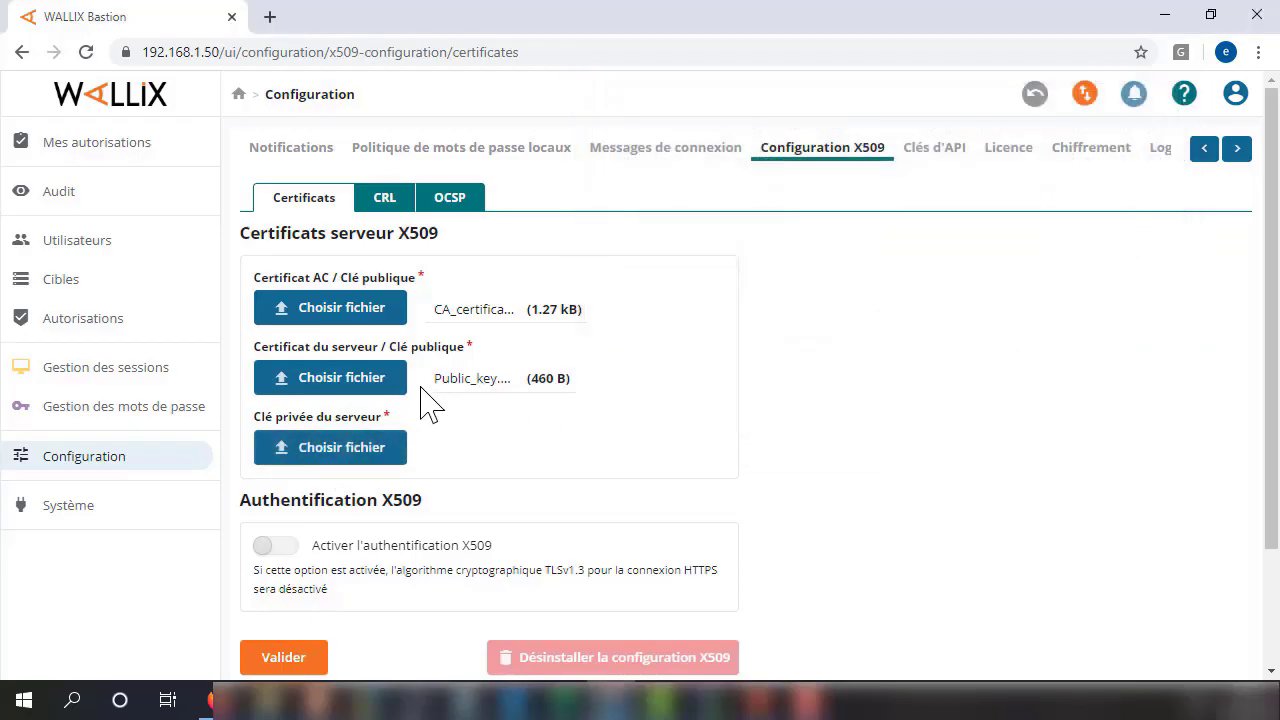
Replace the server certificate with Certificate_SRV.PEM and browse for the server private key.
click(362, 380)
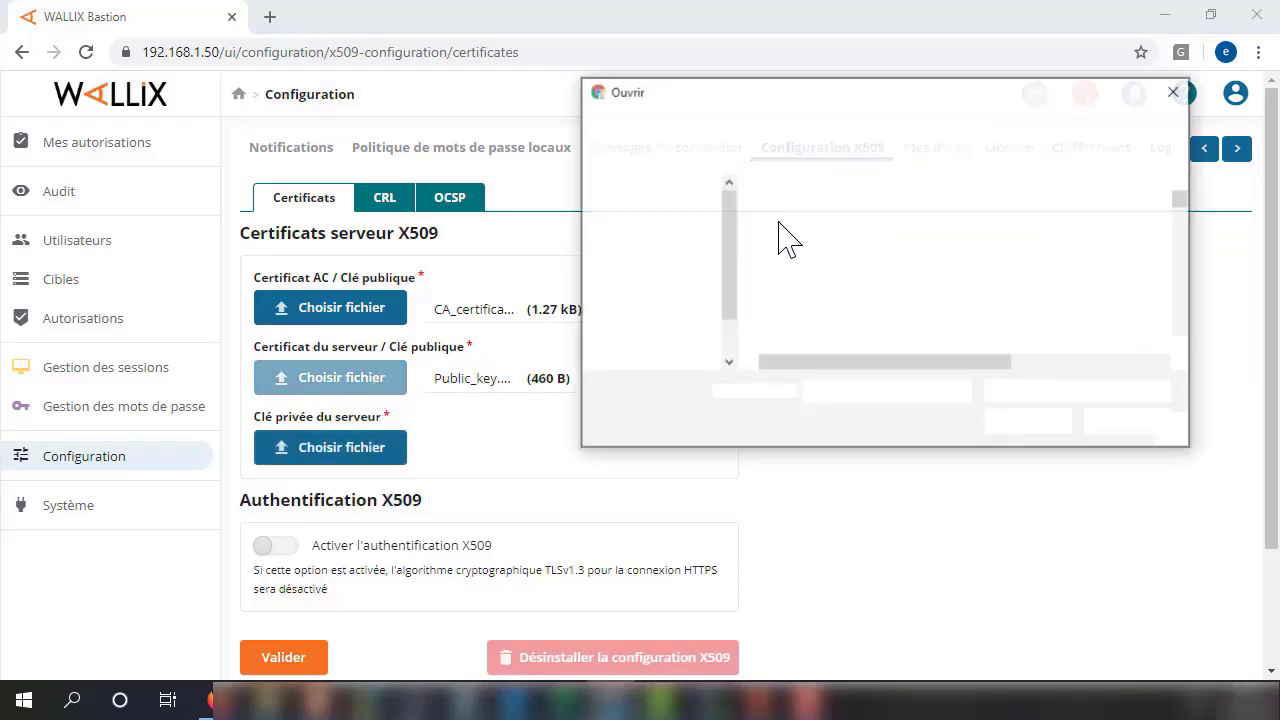
click(843, 221)
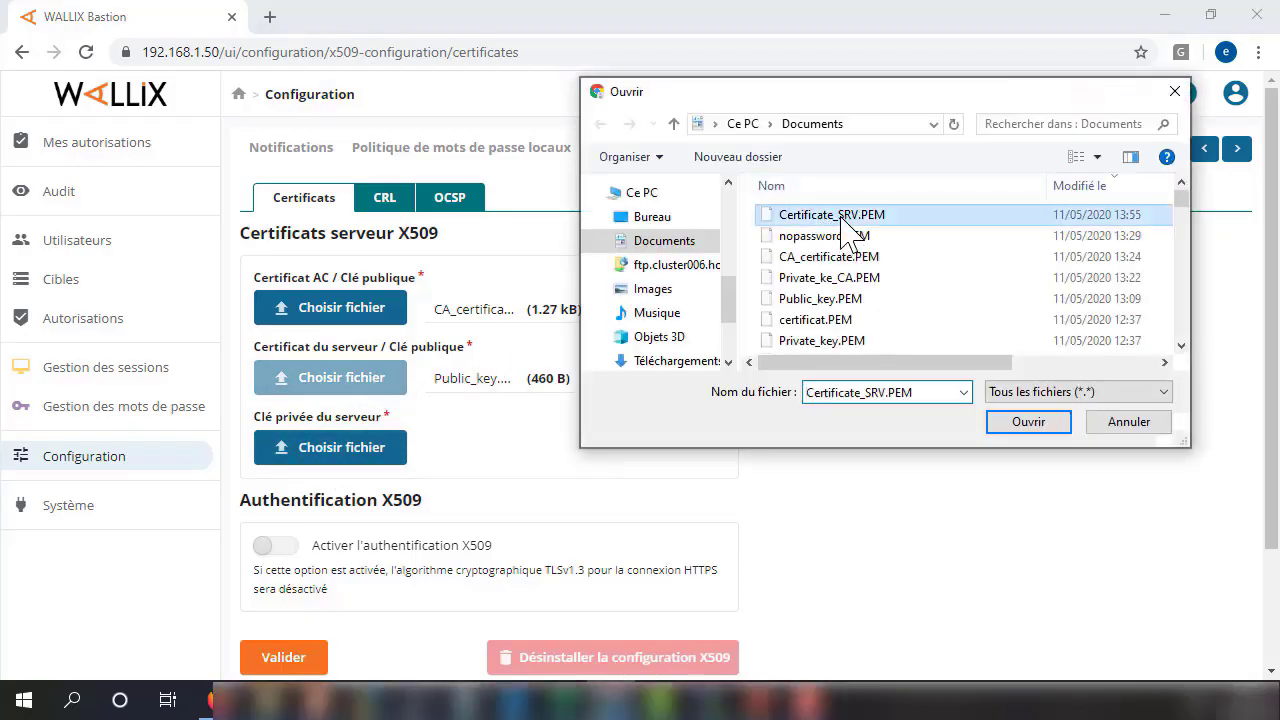
click(1028, 424)
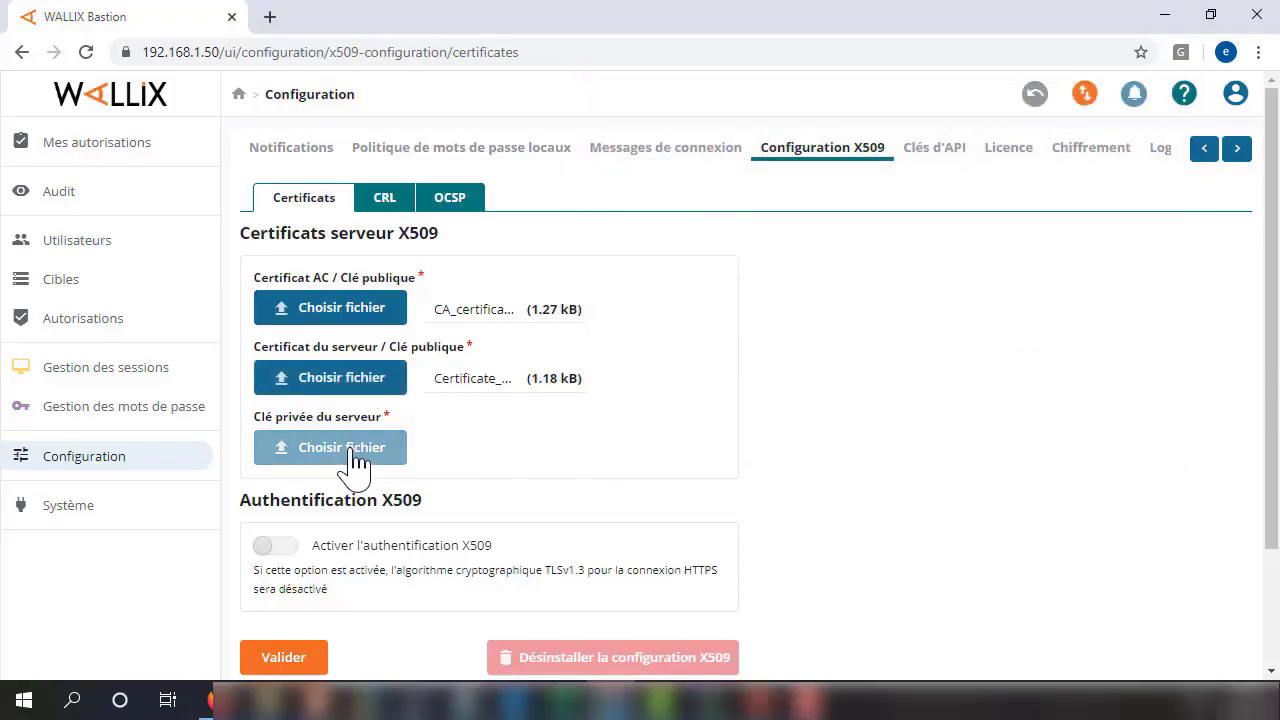
click(357, 460)
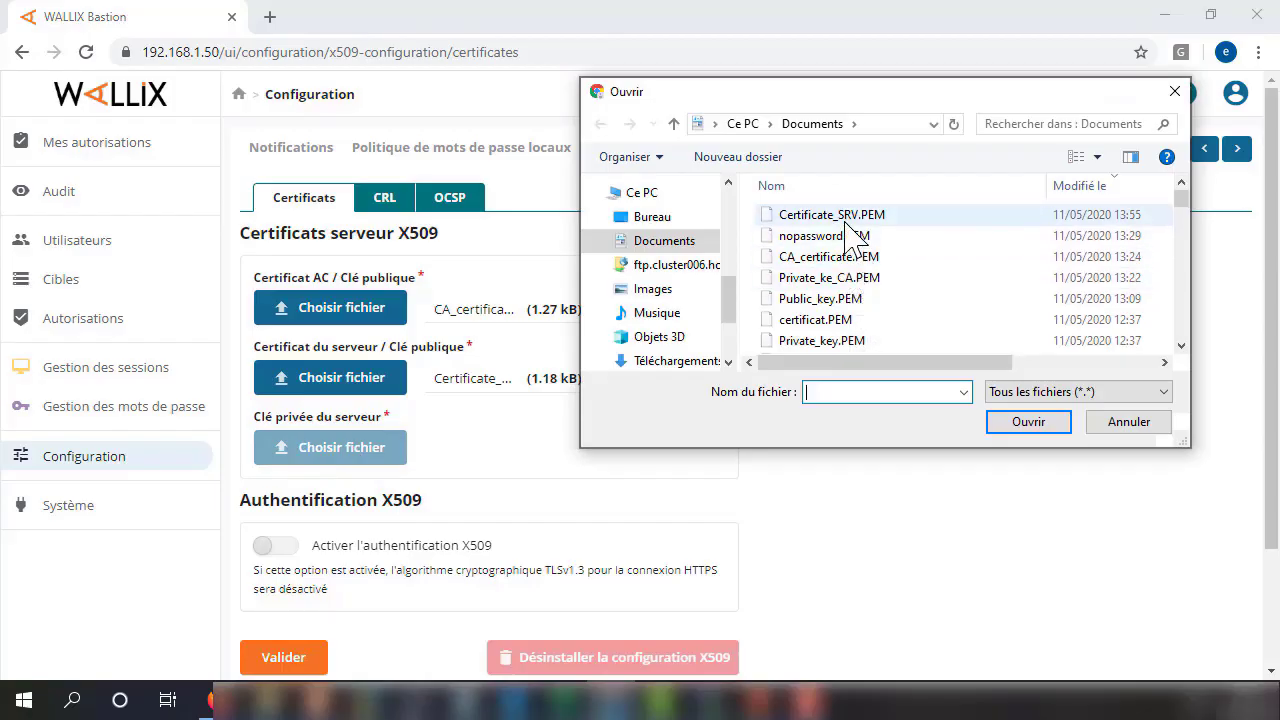
Upload Private_key.PEM as the server private key and turn on 'Activer l'authentification X509'.
click(830, 341)
click(1002, 432)
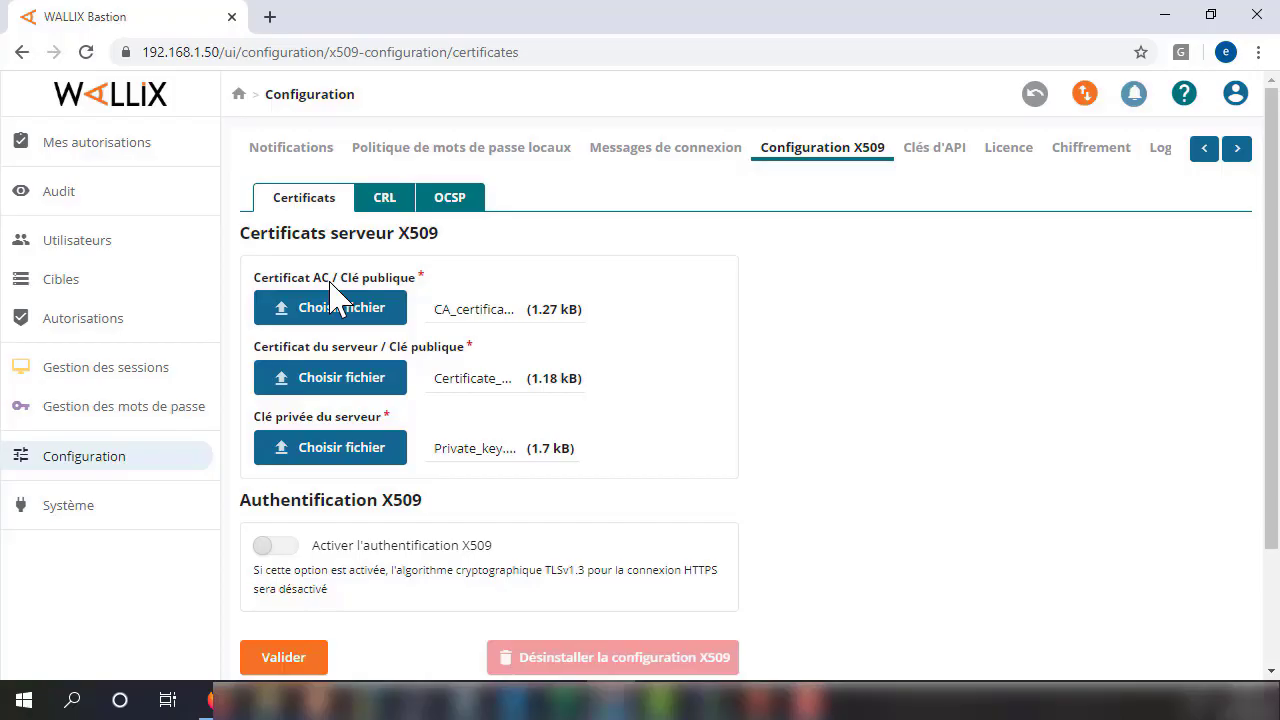
click(337, 306)
click(402, 298)
Submit the X509 settings with Valider, confirm Oui, and dismiss the 'configuration X509 mise à jour' notice.
click(288, 664)
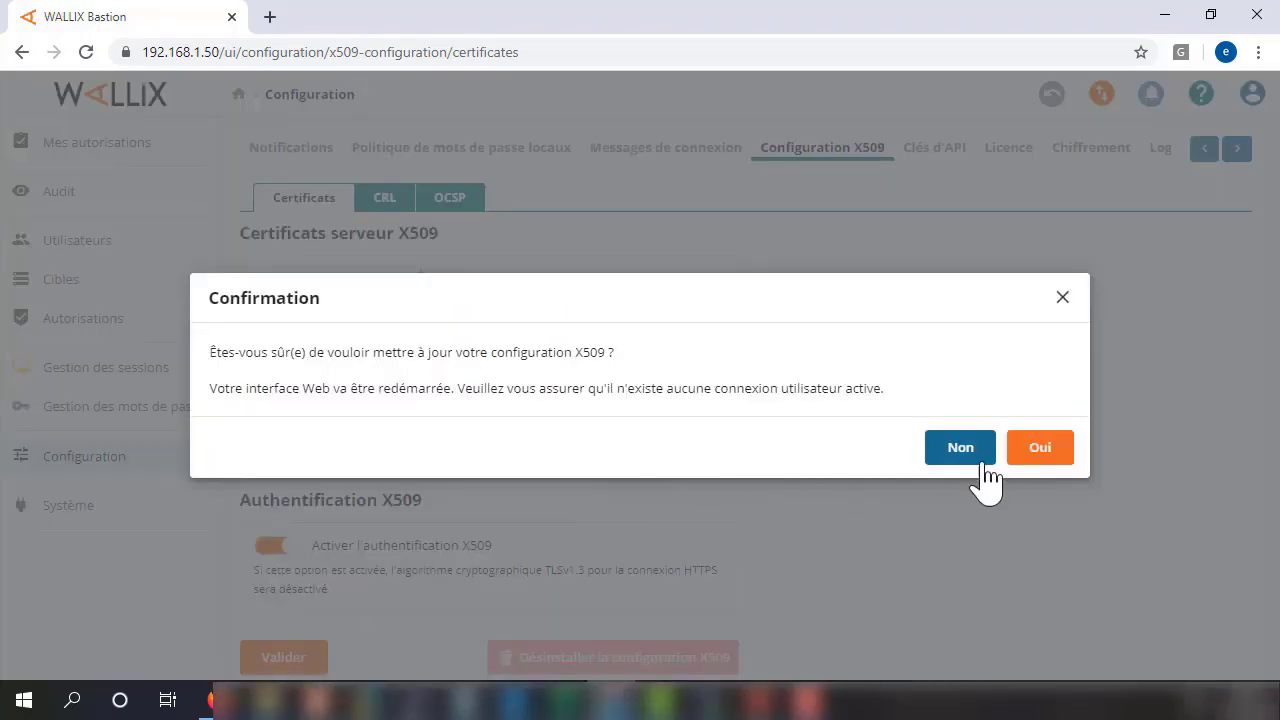
click(1048, 450)
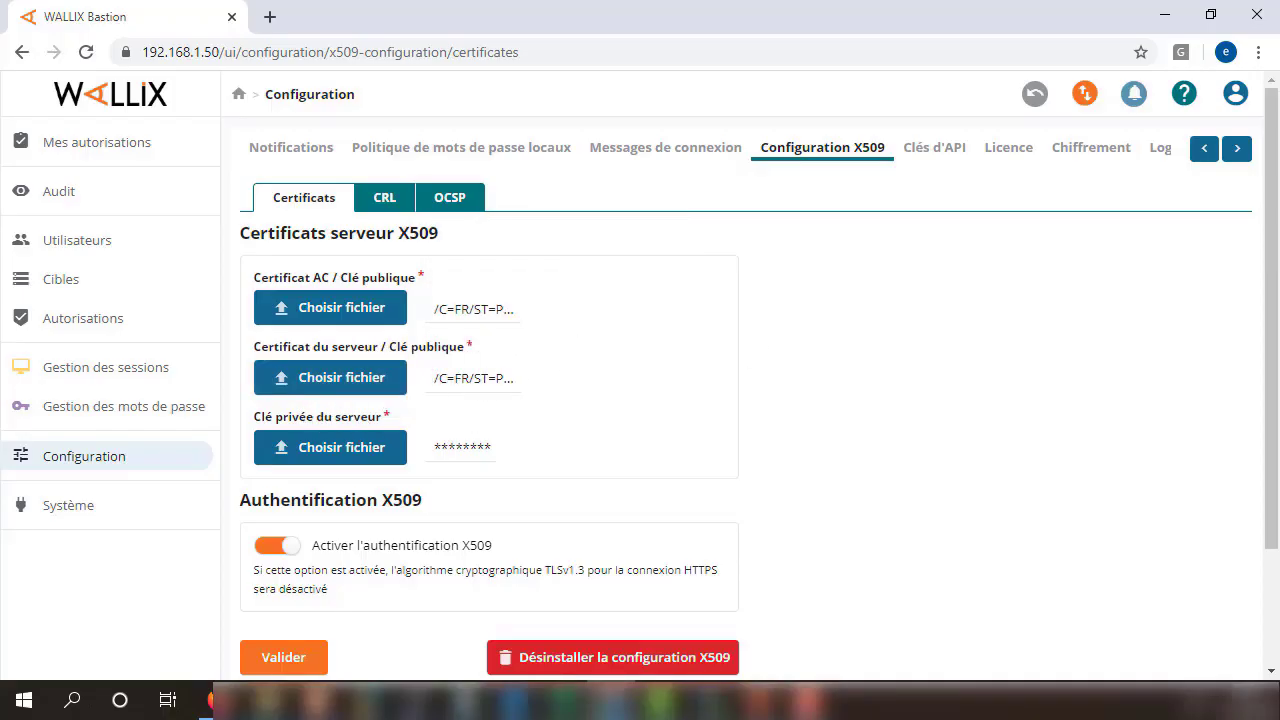
click(610, 700)
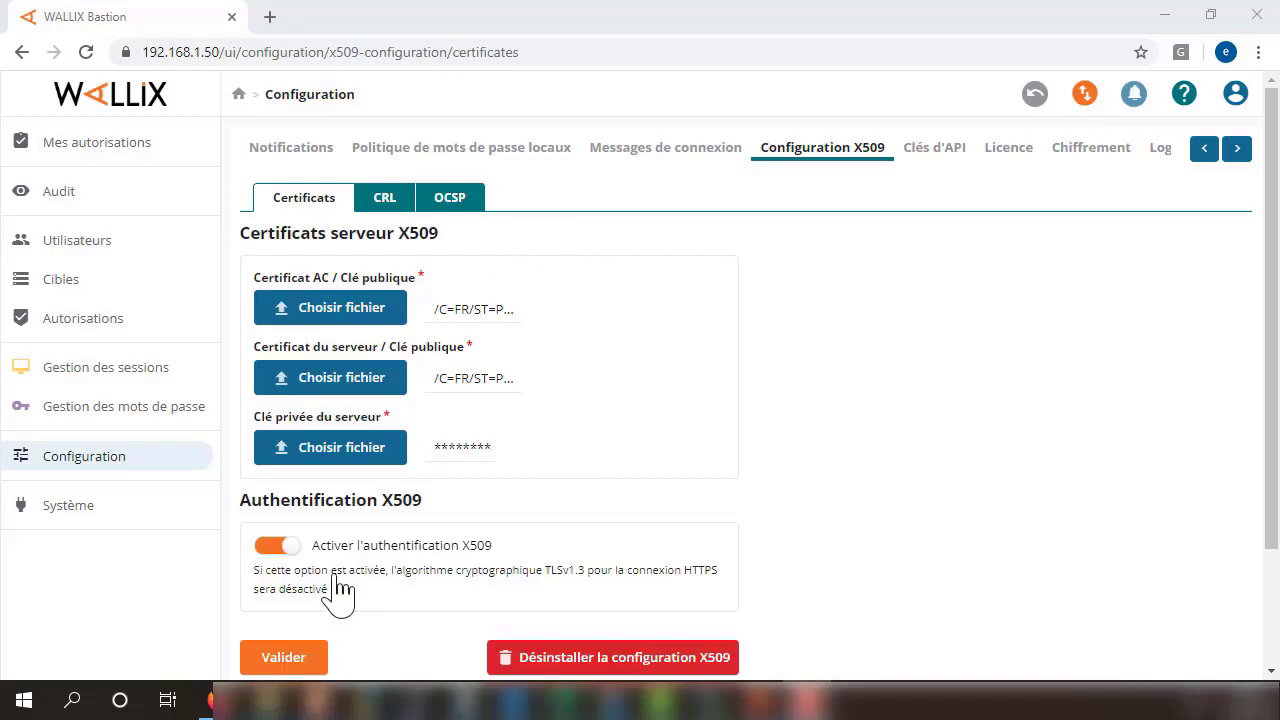
click(298, 660)
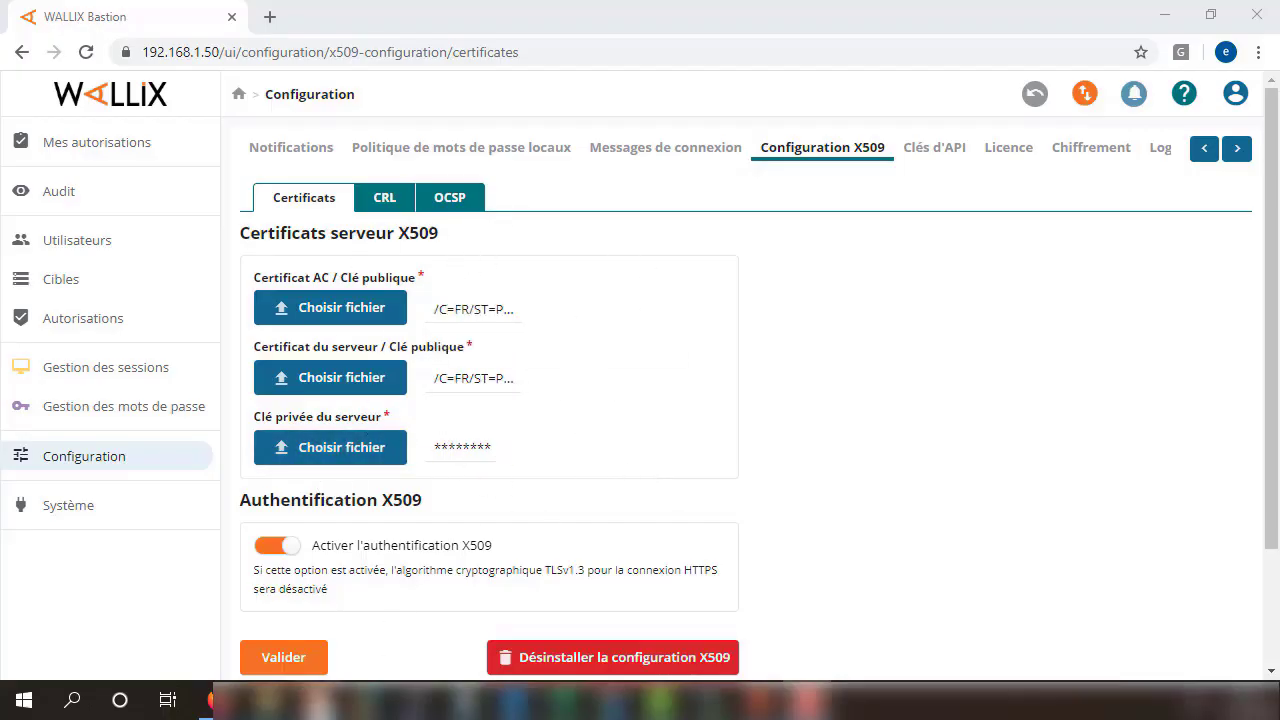
click(300, 660)
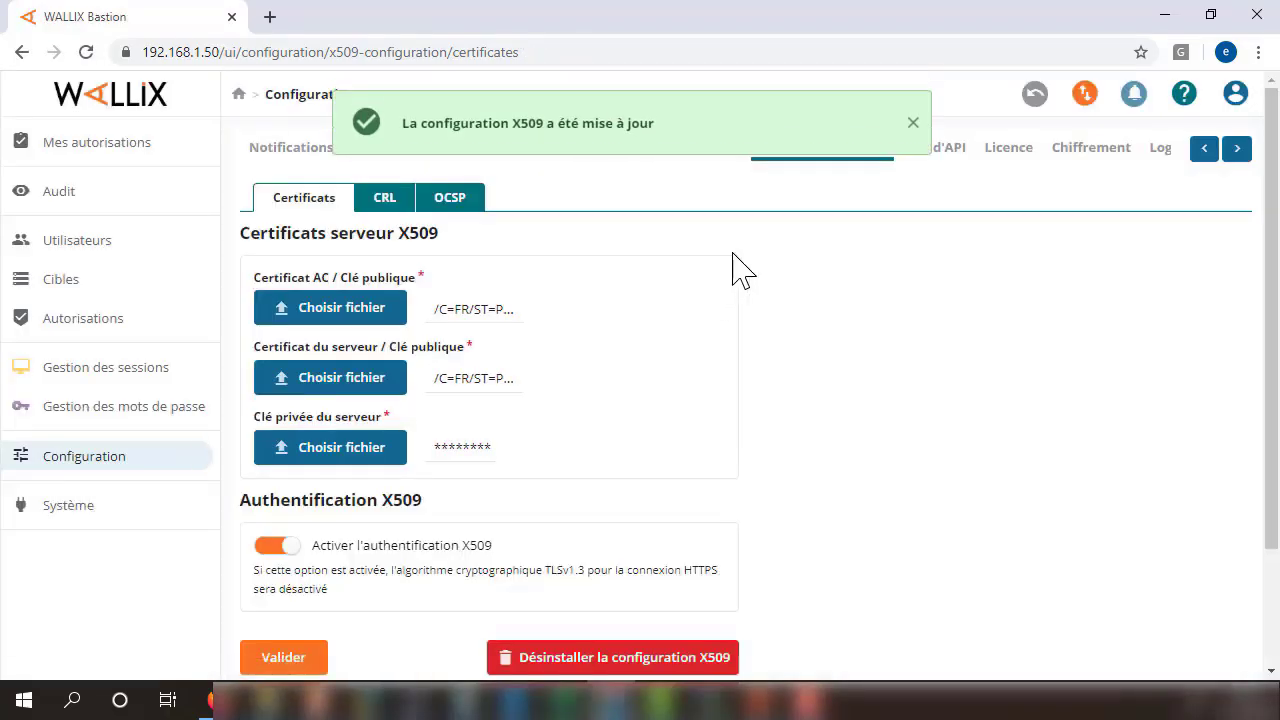
click(914, 122)
click(1236, 94)
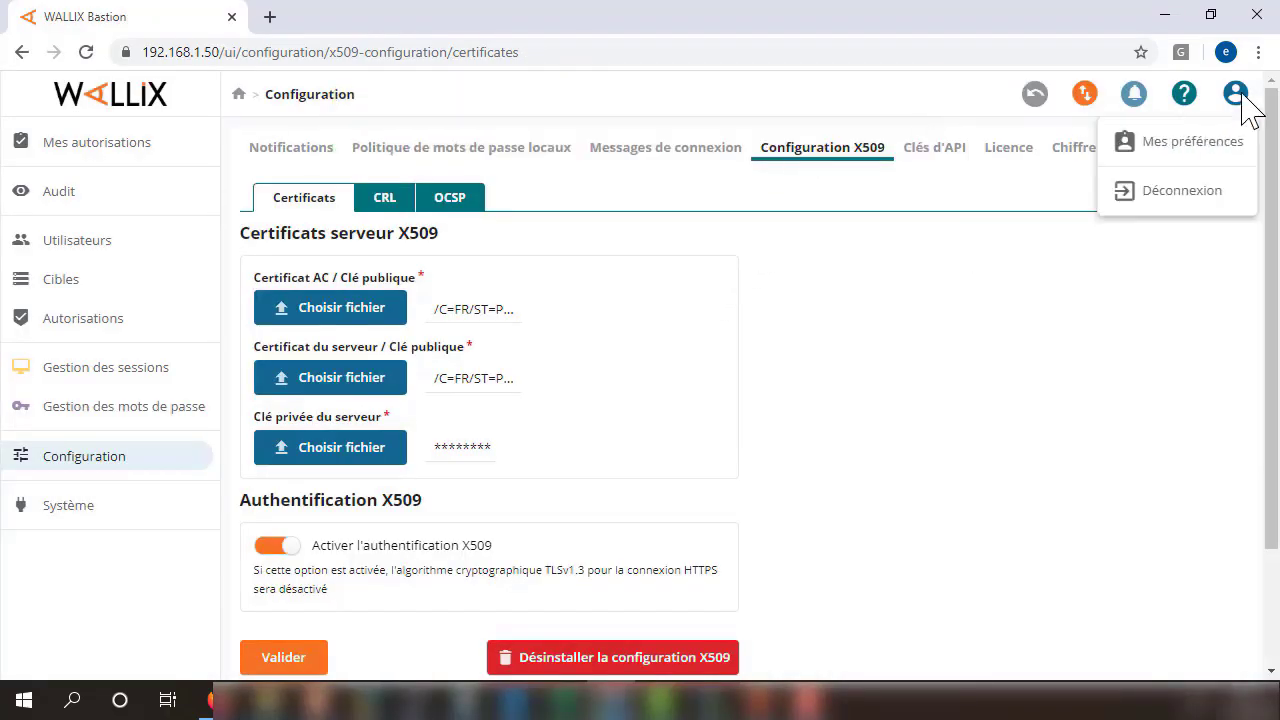
Sign out and attempt X509 certificate login, which fails as possibly invalid, then return to Password login.
click(1190, 195)
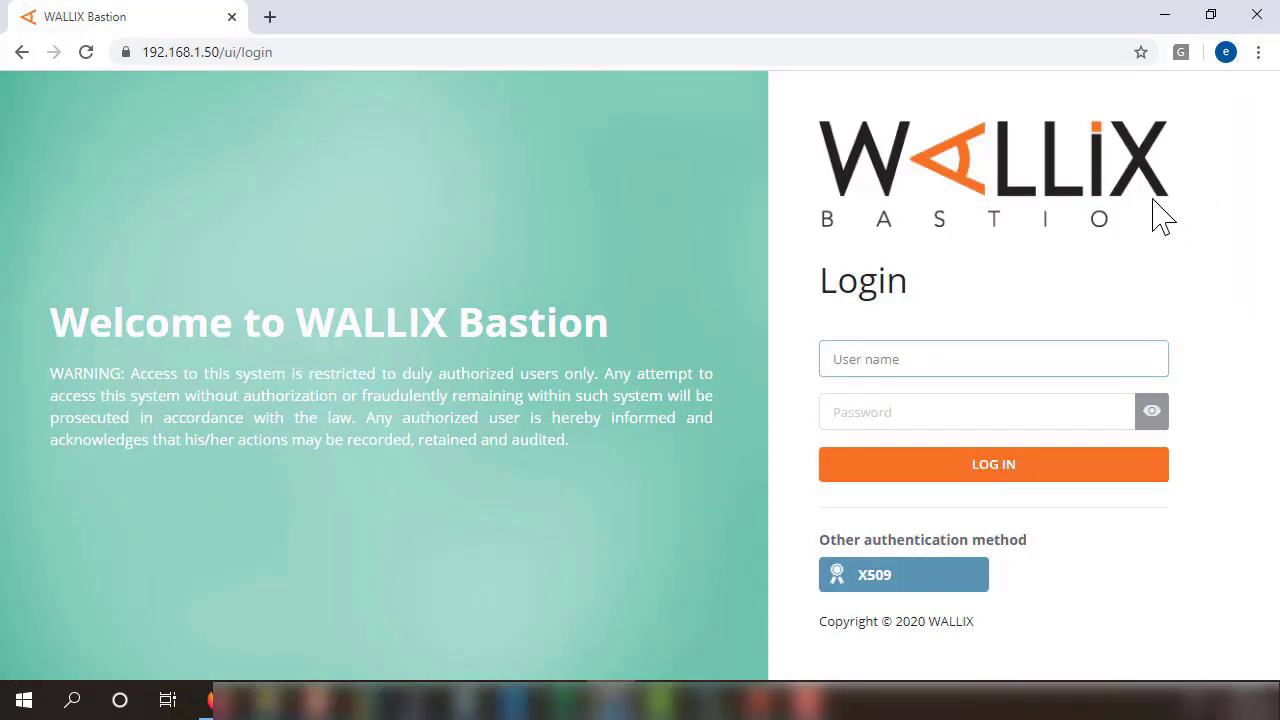
drag(825, 532, 1040, 545)
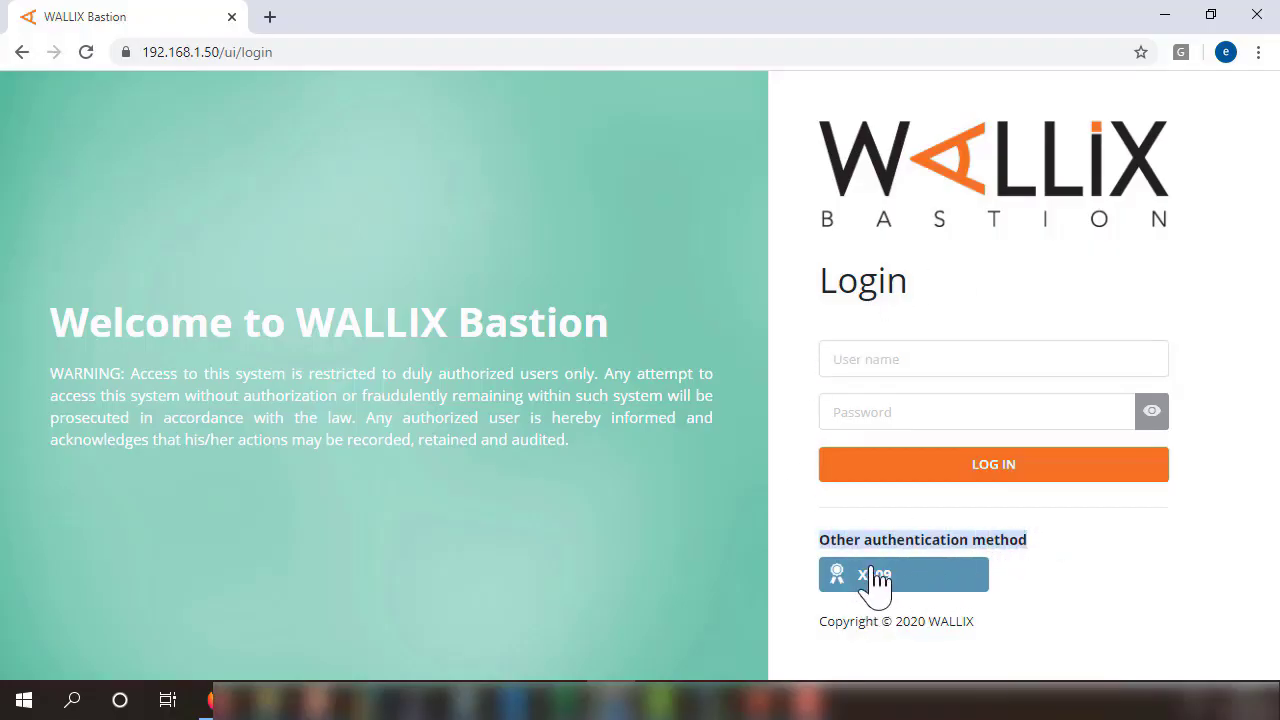
click(905, 580)
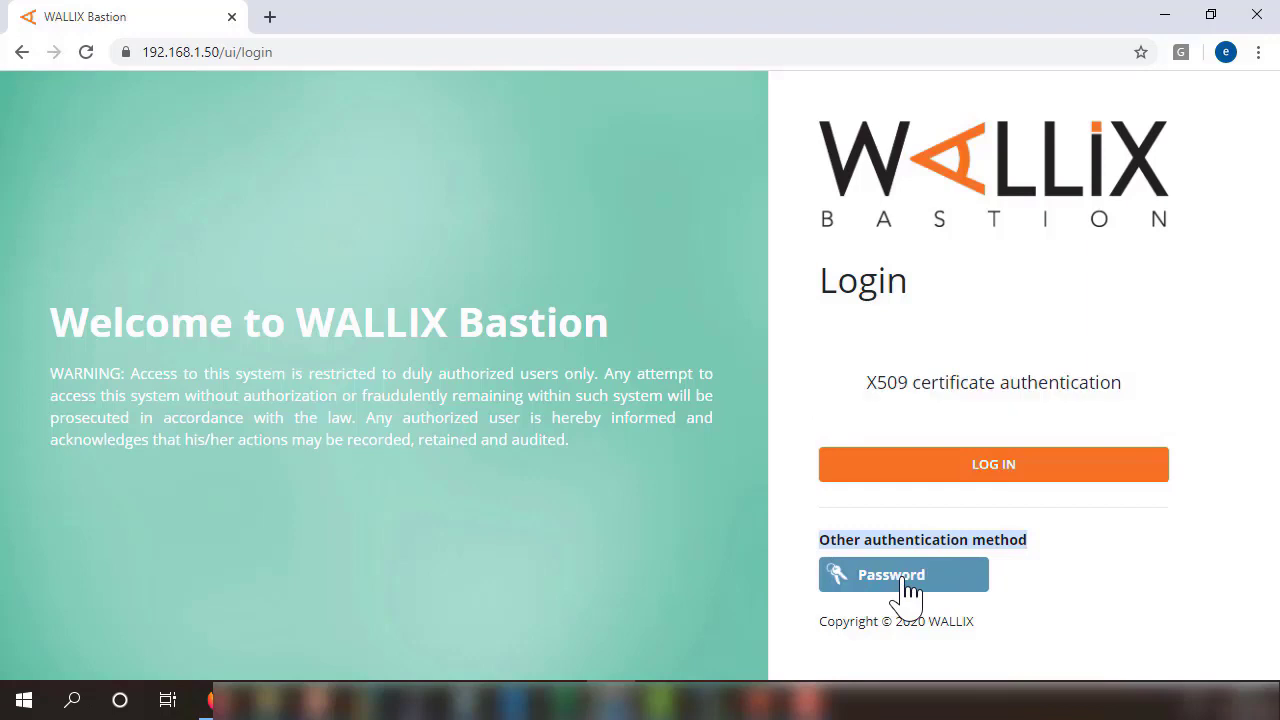
click(940, 462)
click(952, 466)
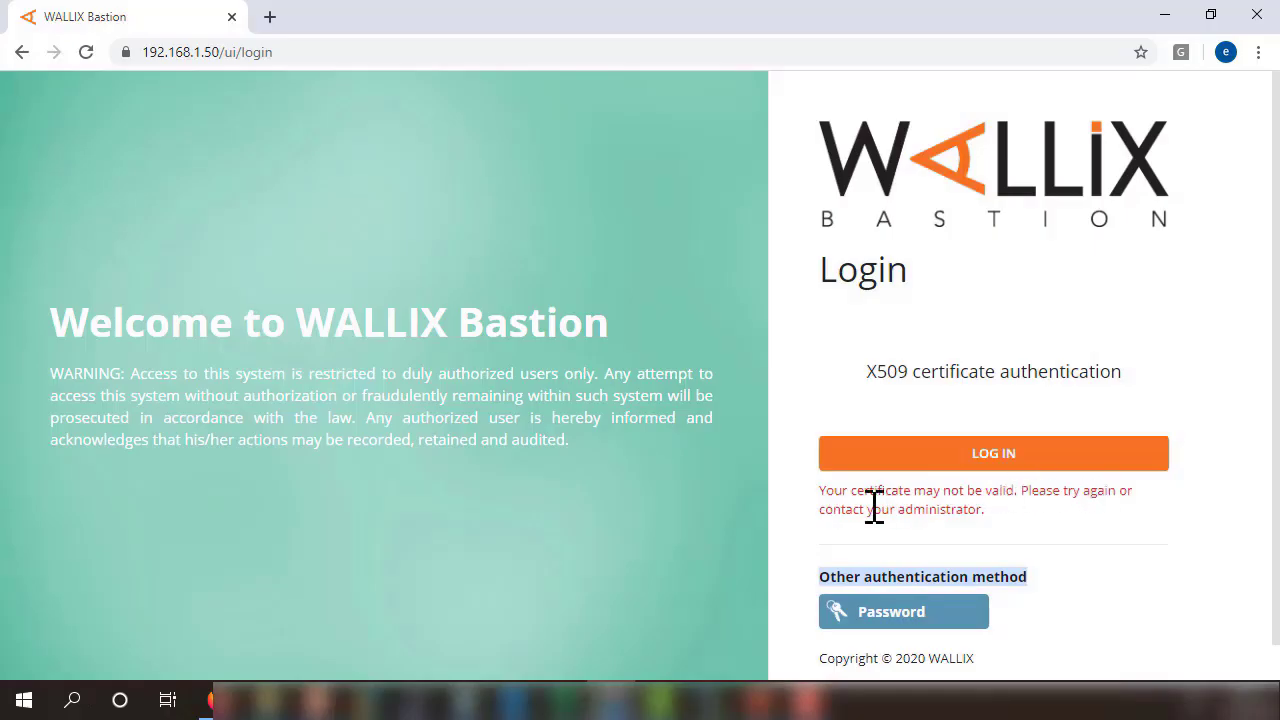
click(899, 461)
click(1016, 367)
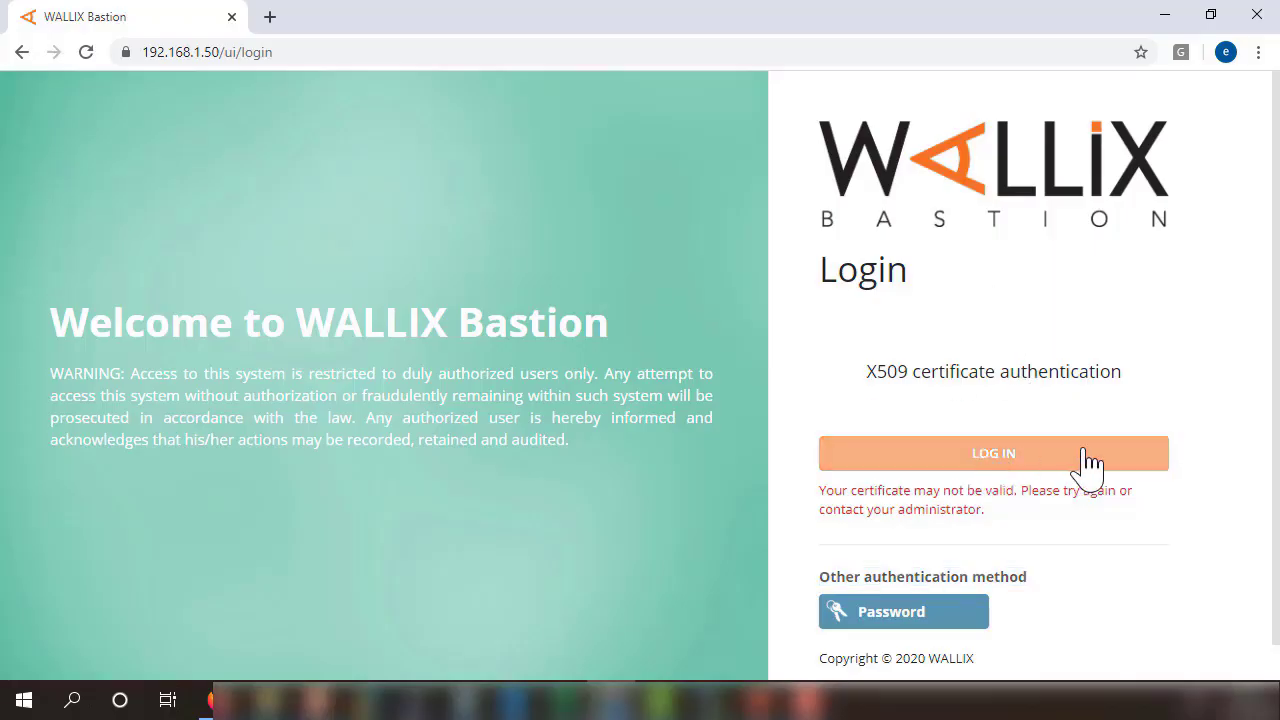
Retry the X509 certificate login, which is rejected again with a certificate error.
click(919, 614)
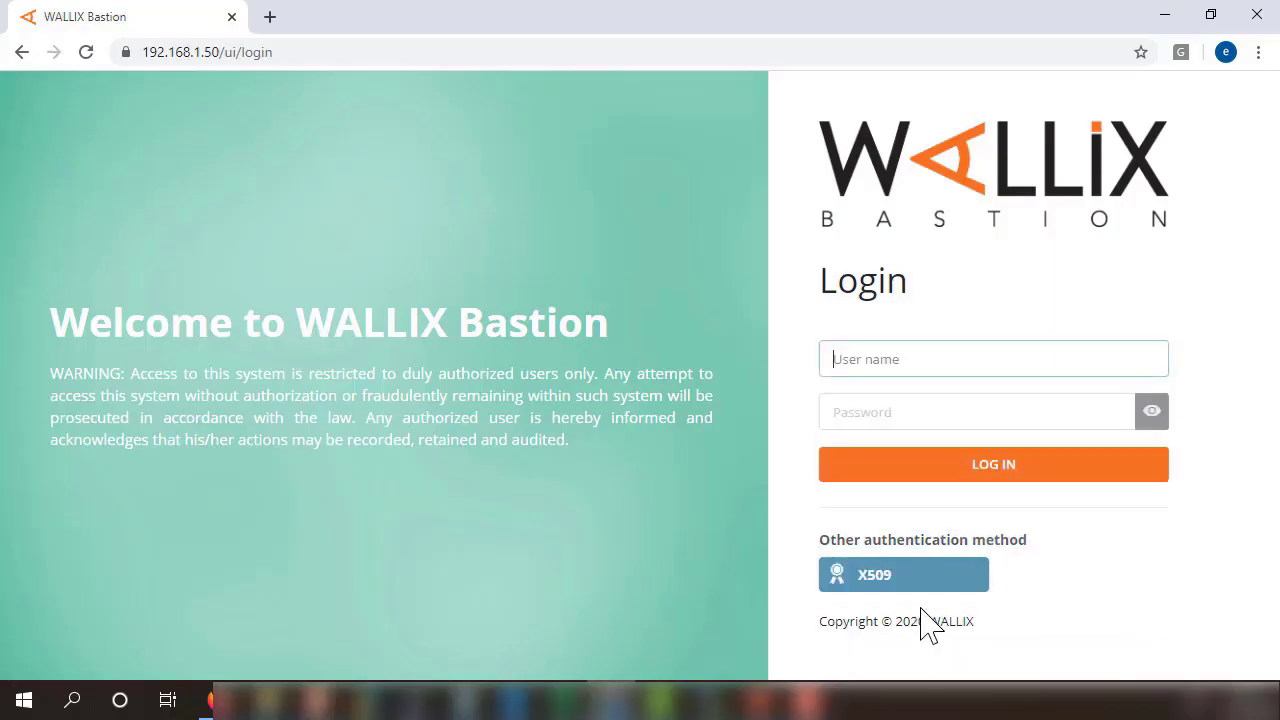
click(908, 354)
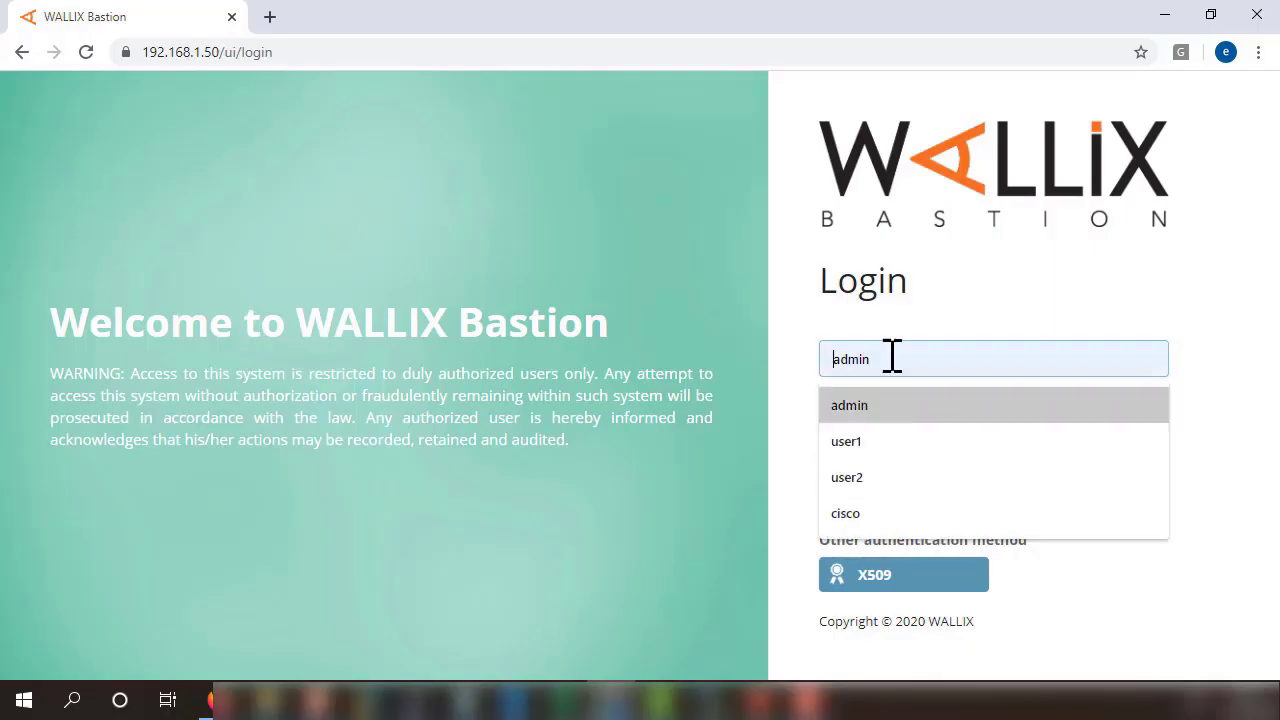
click(920, 330)
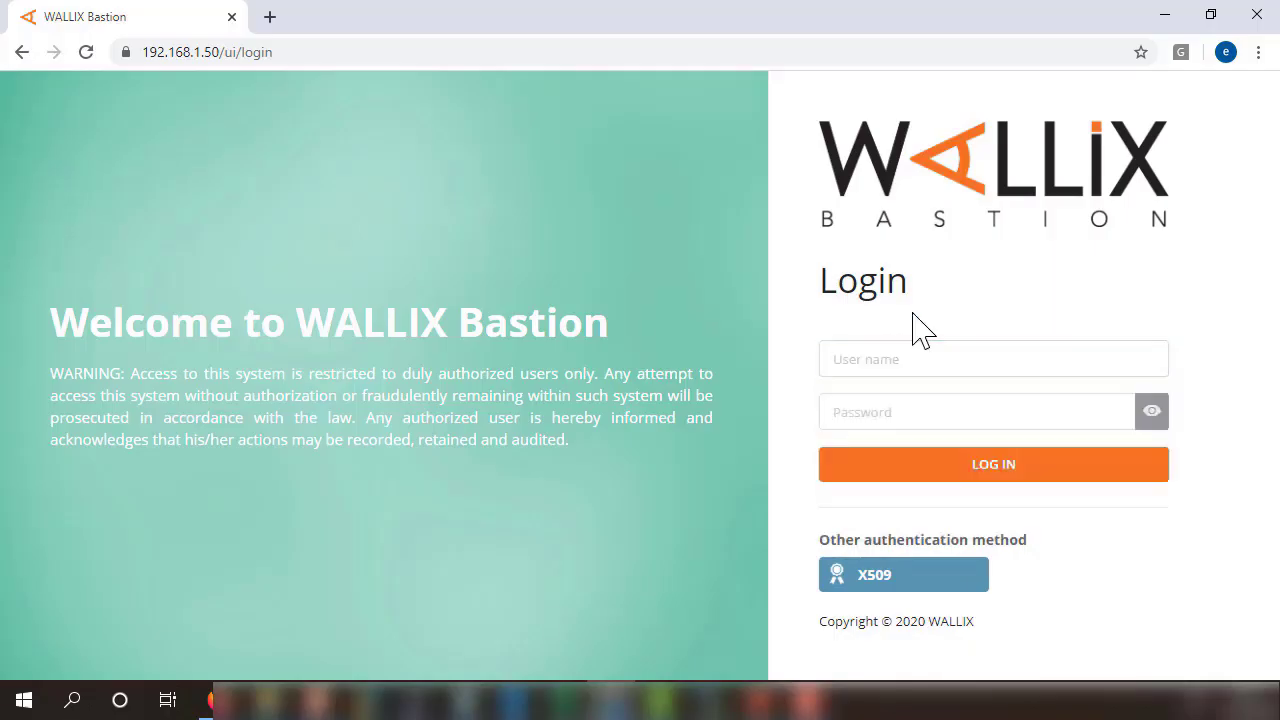
click(891, 582)
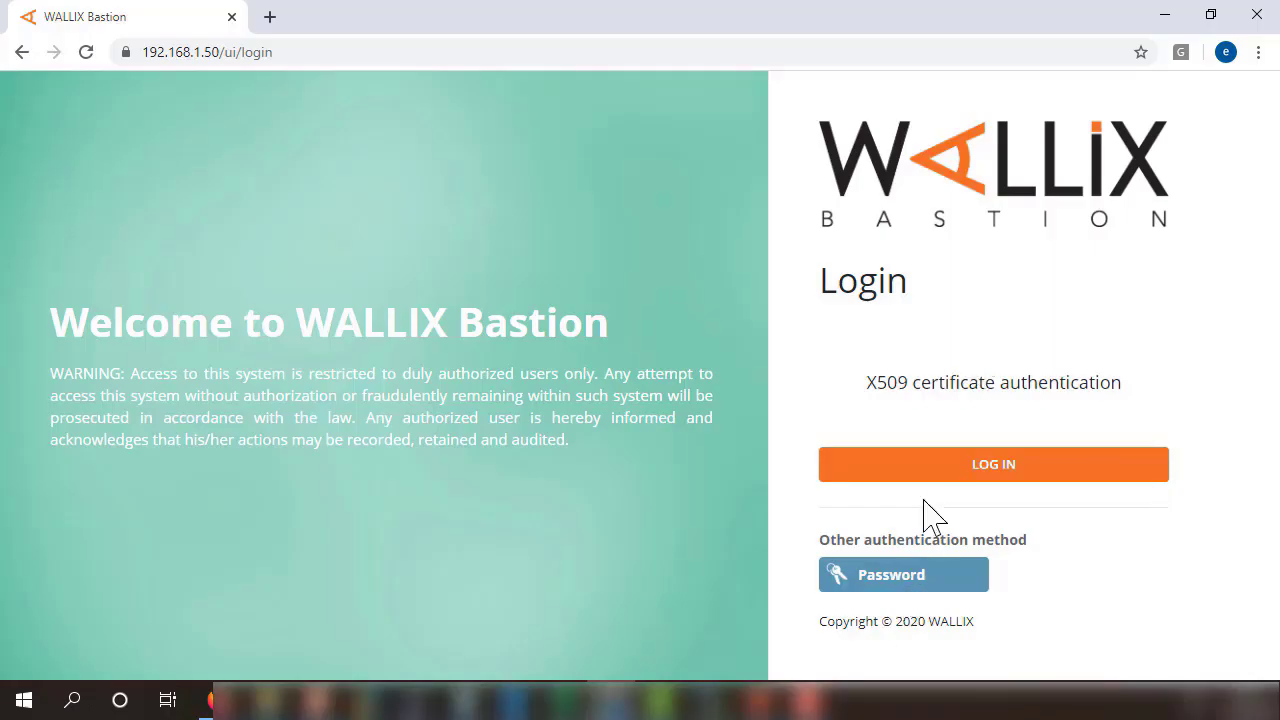
click(994, 472)
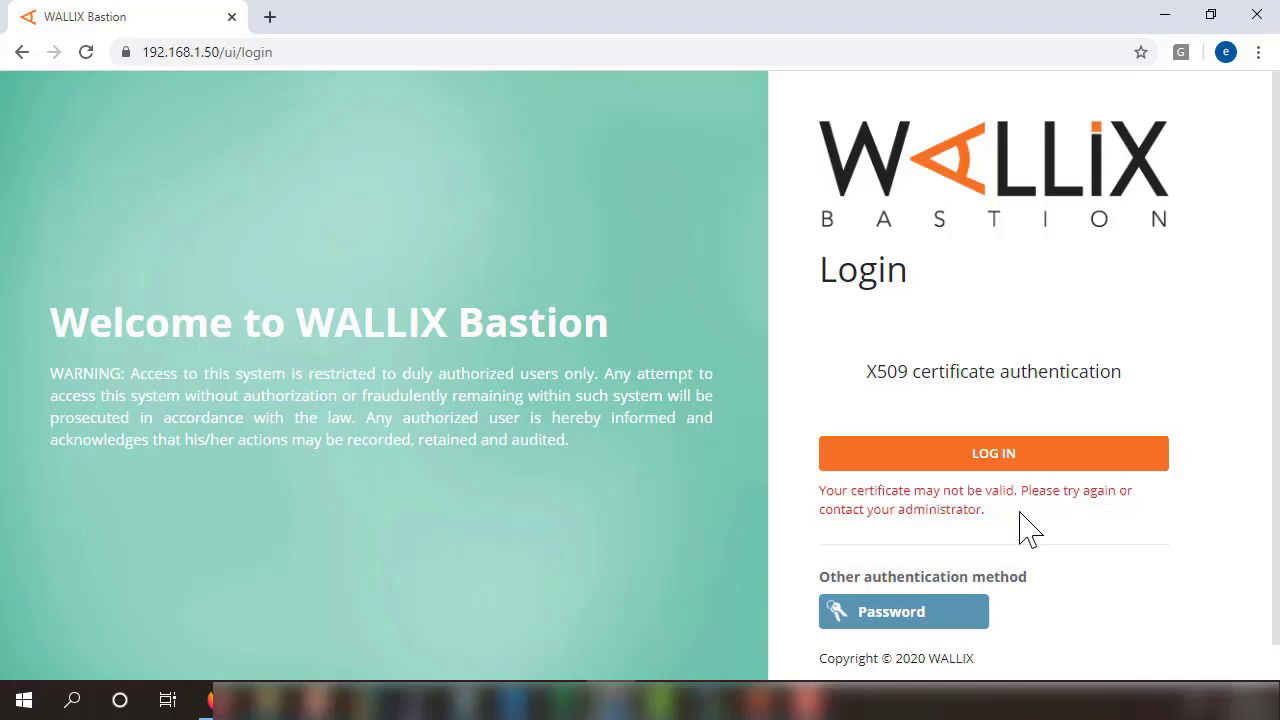
drag(1022, 522, 812, 490)
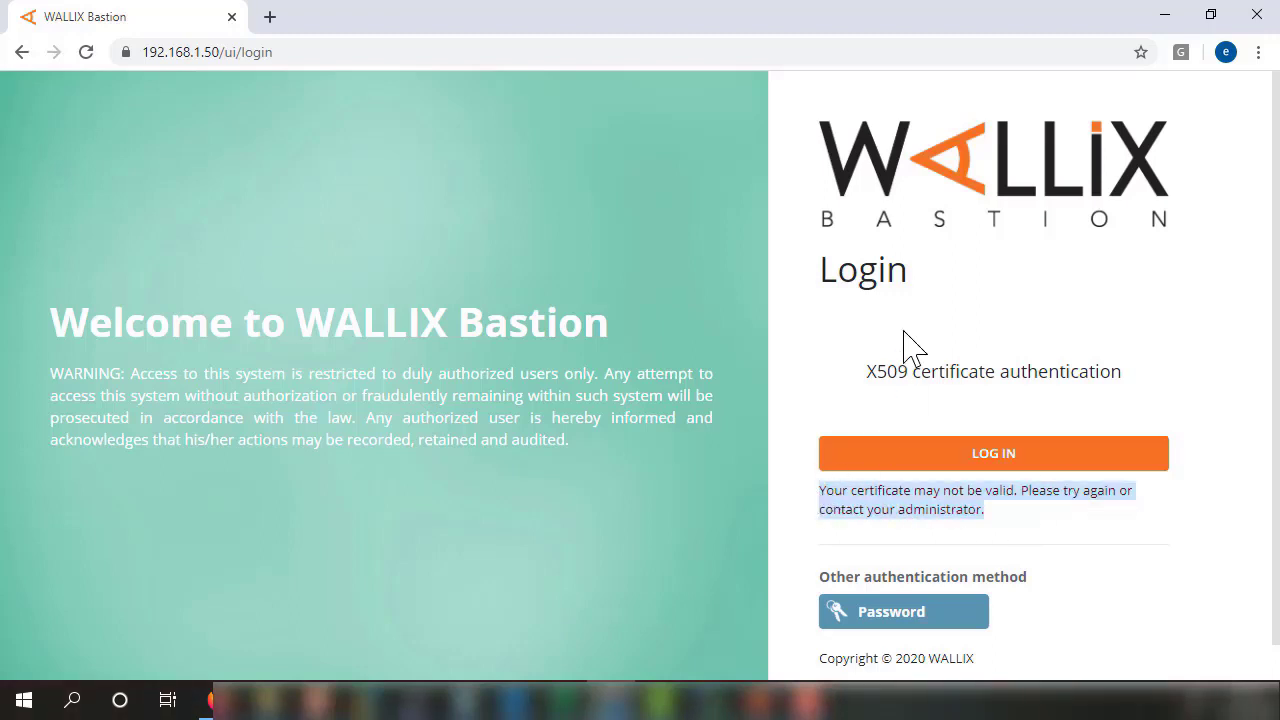
Sign in with Password login as admin, entering the admin password.
click(862, 615)
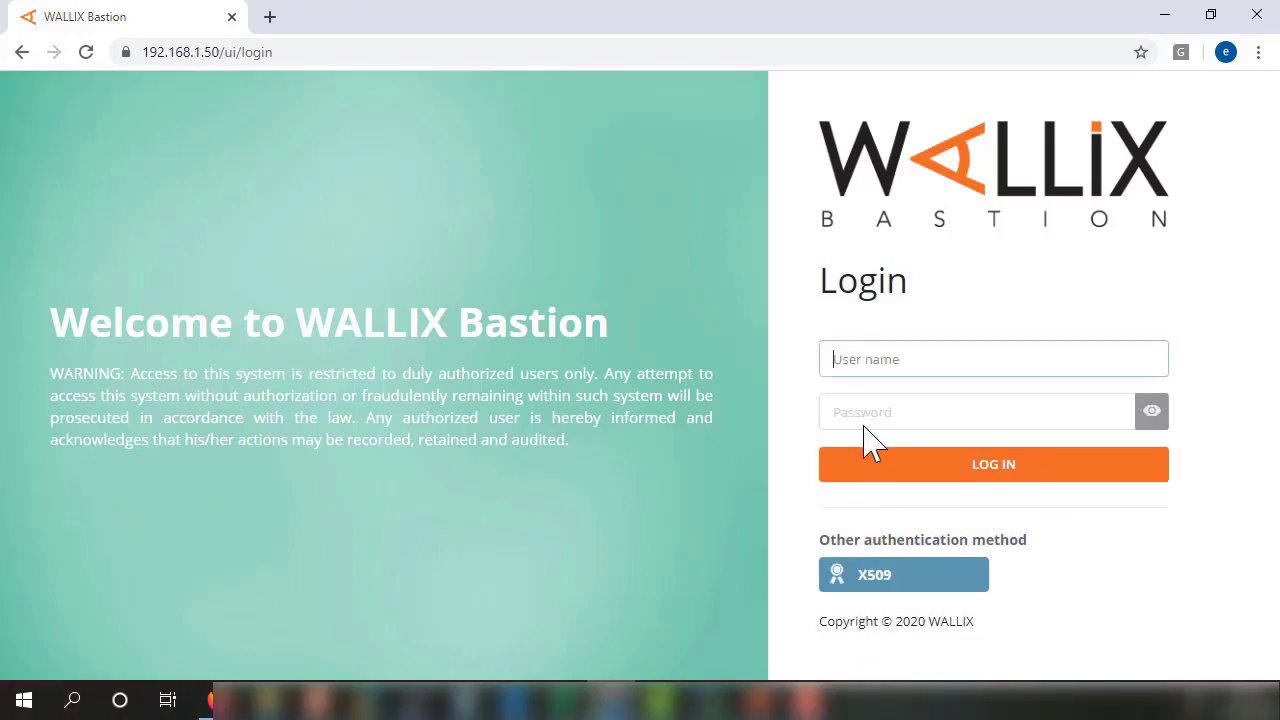
click(875, 368)
click(857, 408)
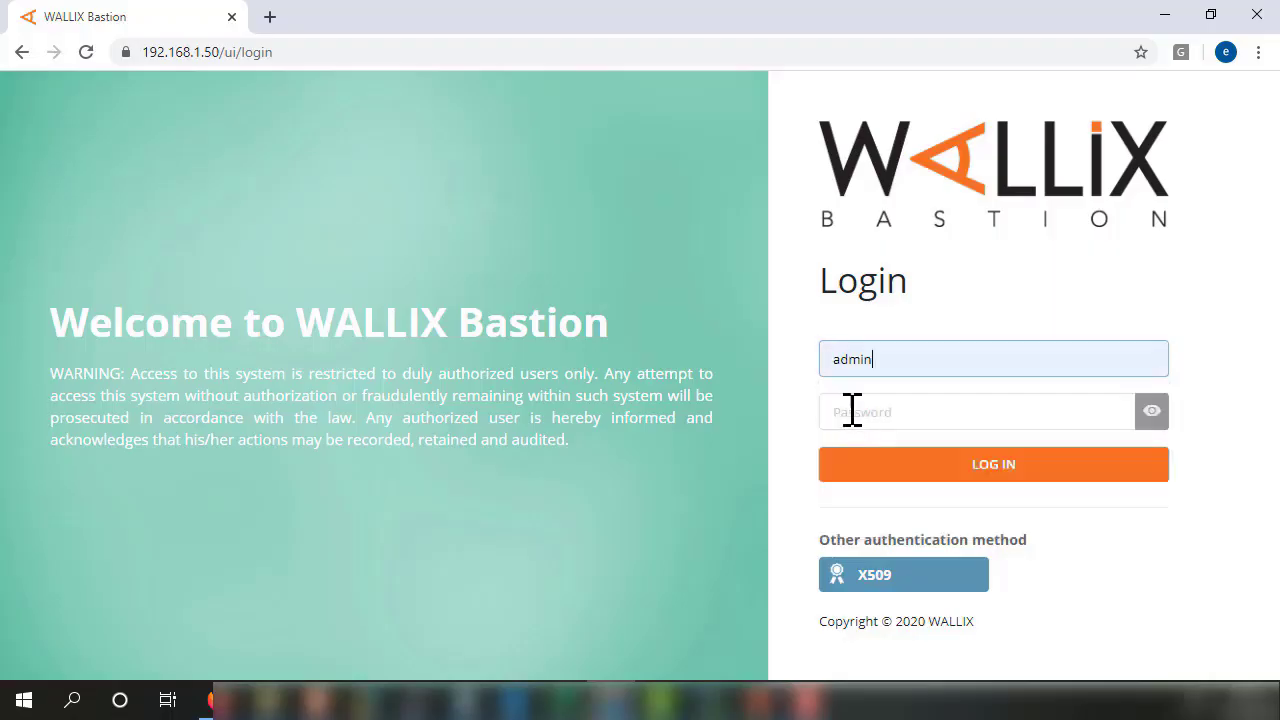
click(872, 420)
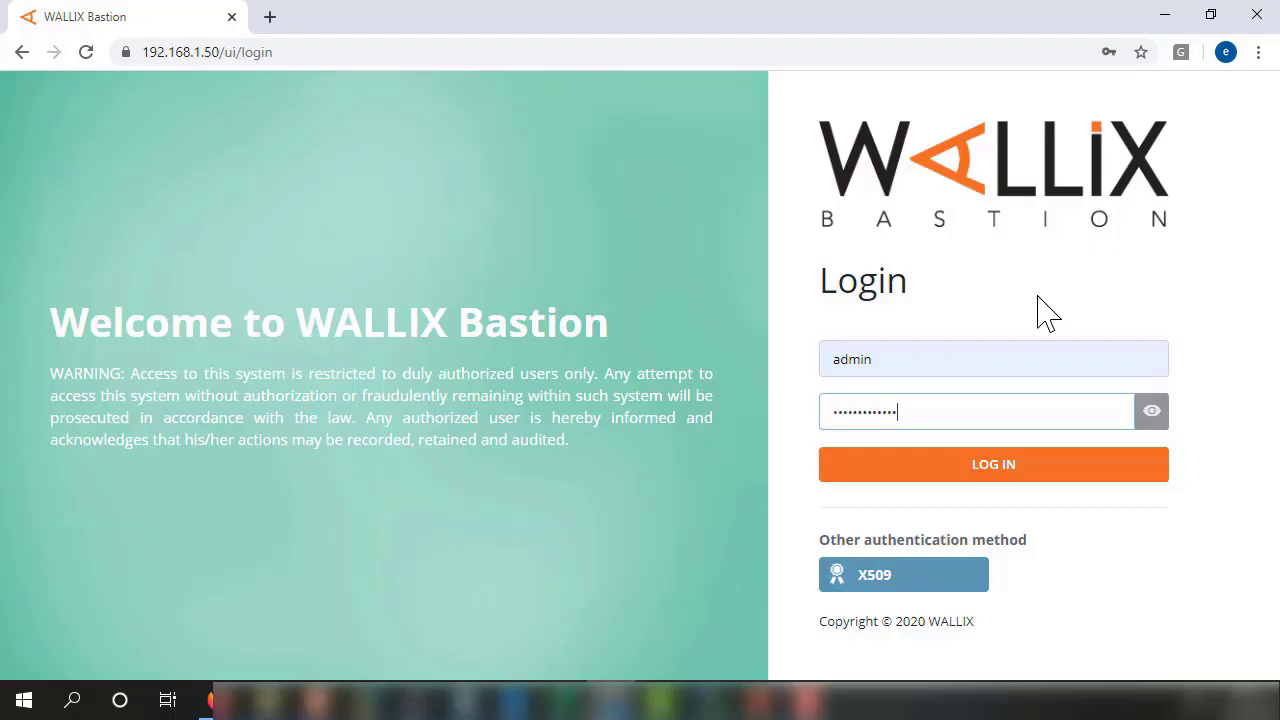
key(Return)
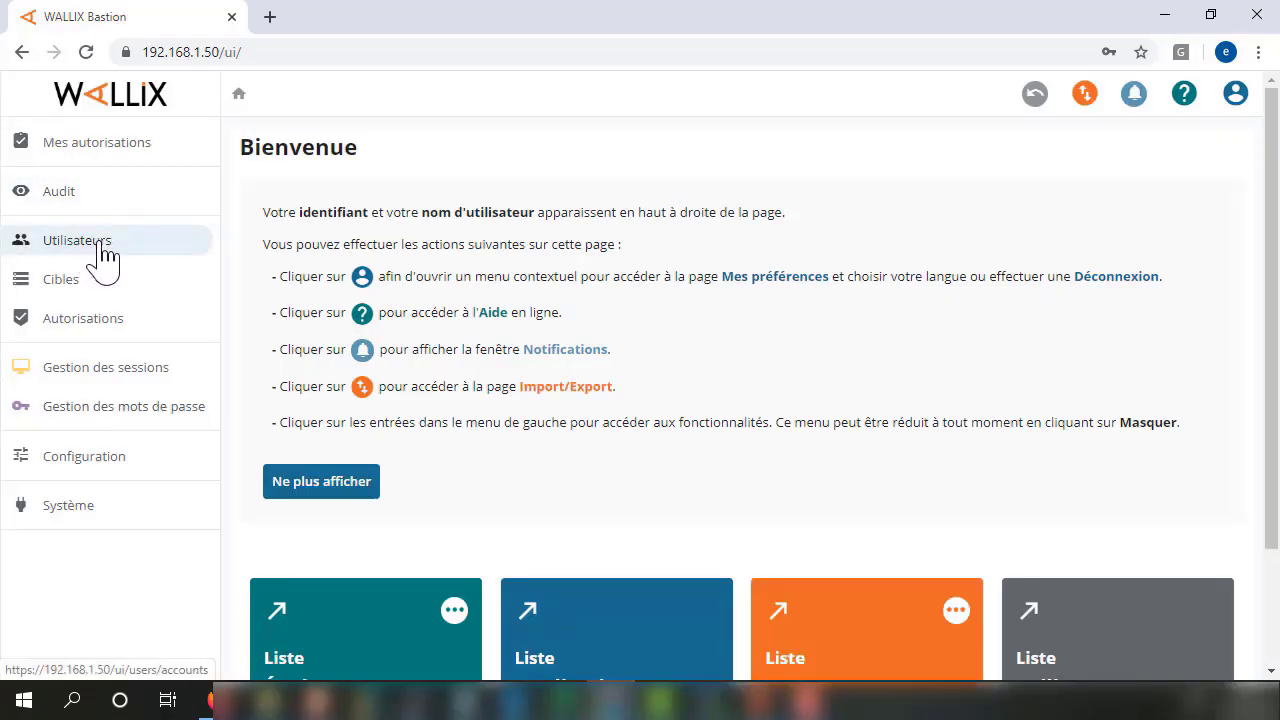
Edit user1 and add local_x509 to its authentication methods beside local_password.
click(93, 256)
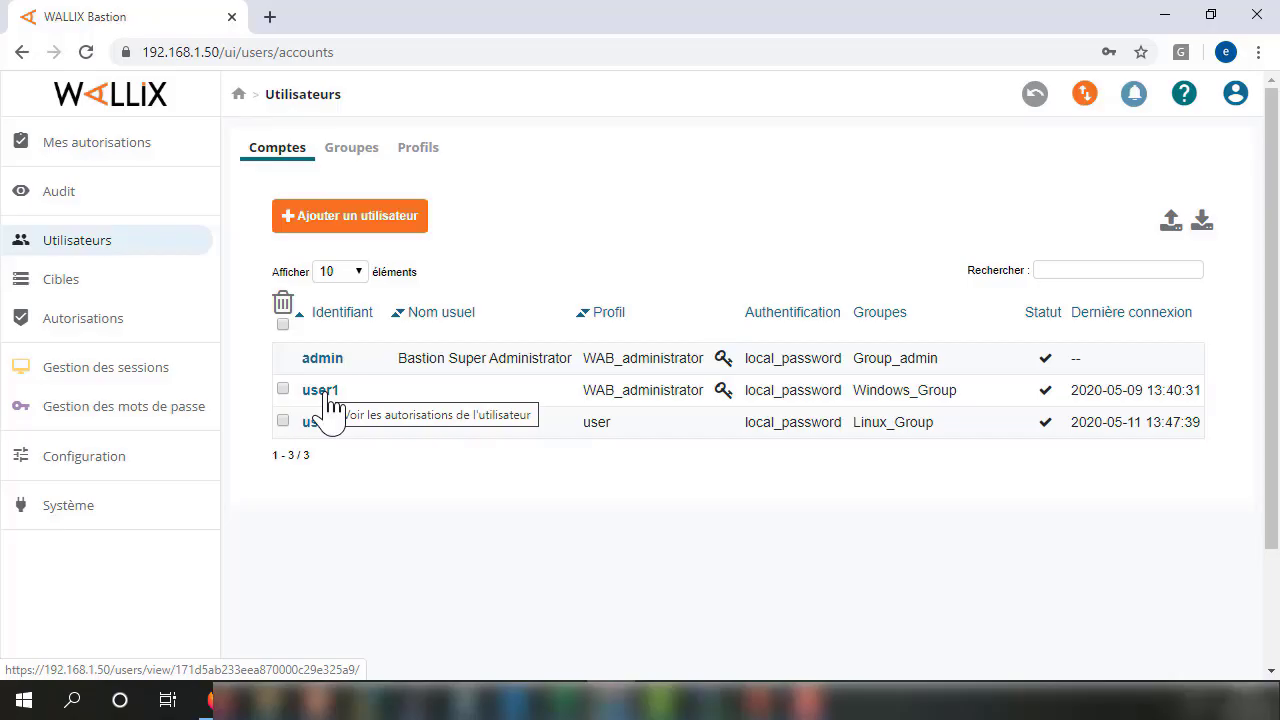
click(320, 390)
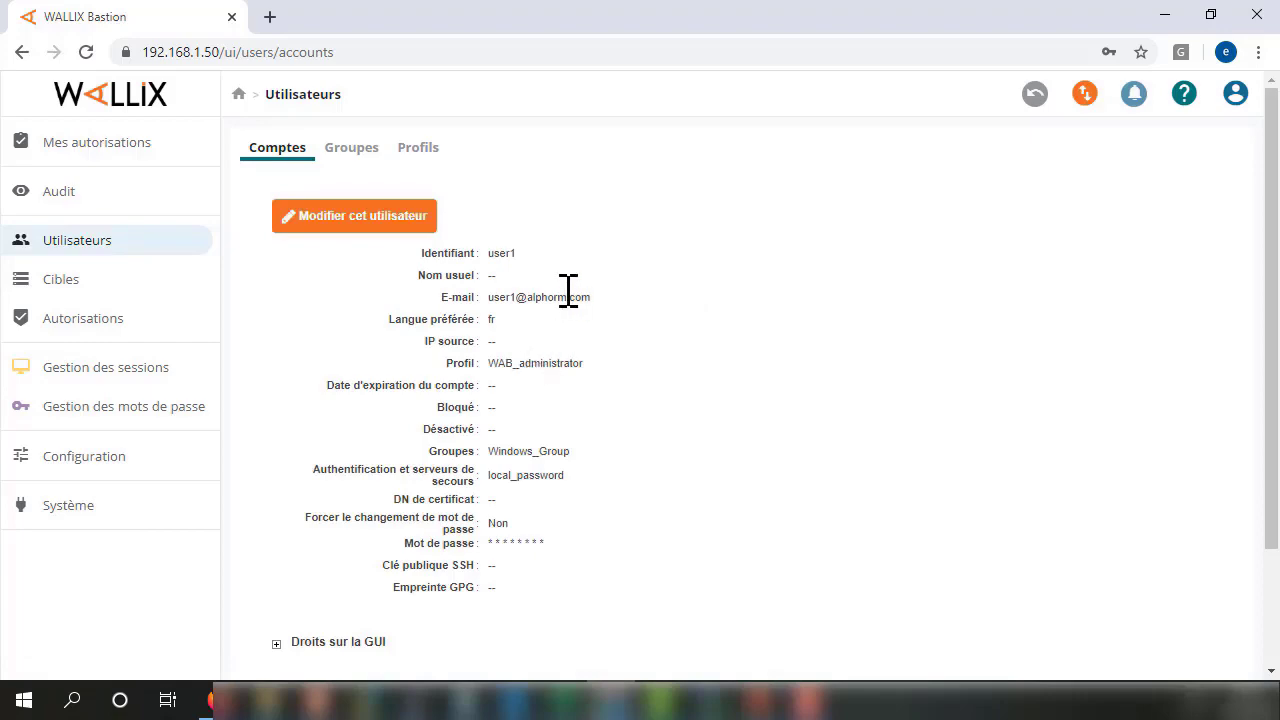
click(318, 236)
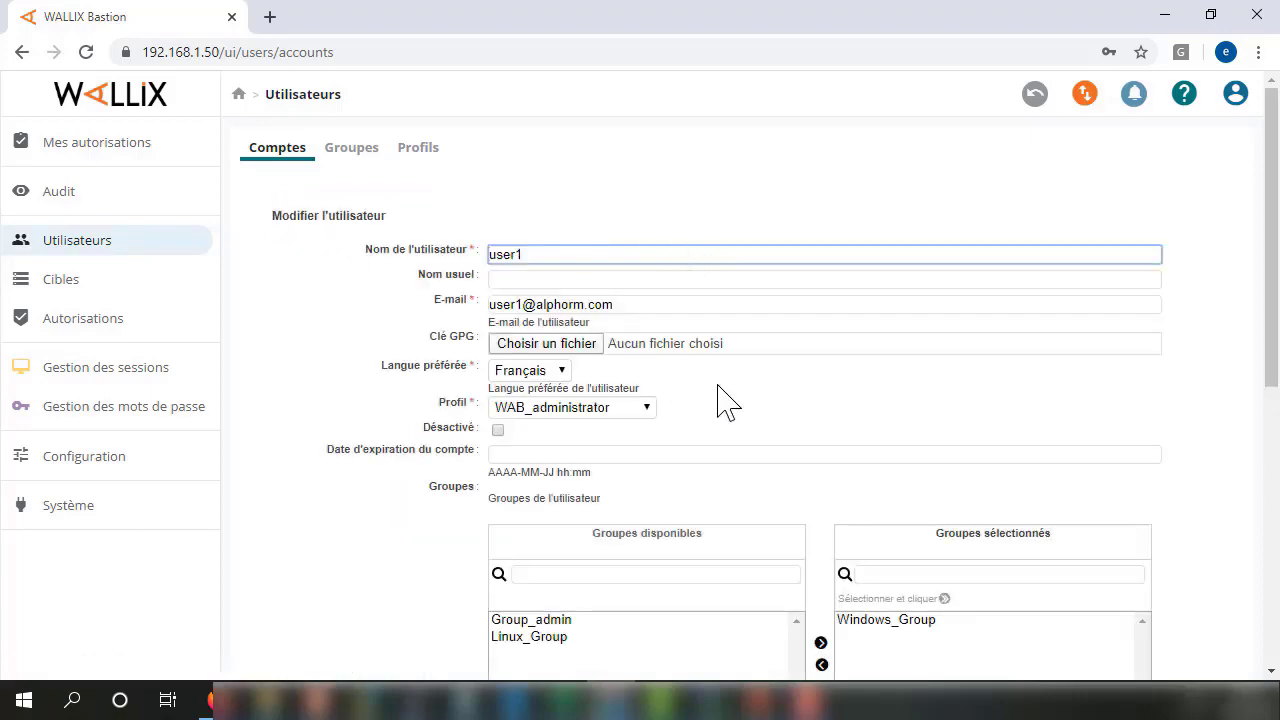
scroll(755, 392, down, 5)
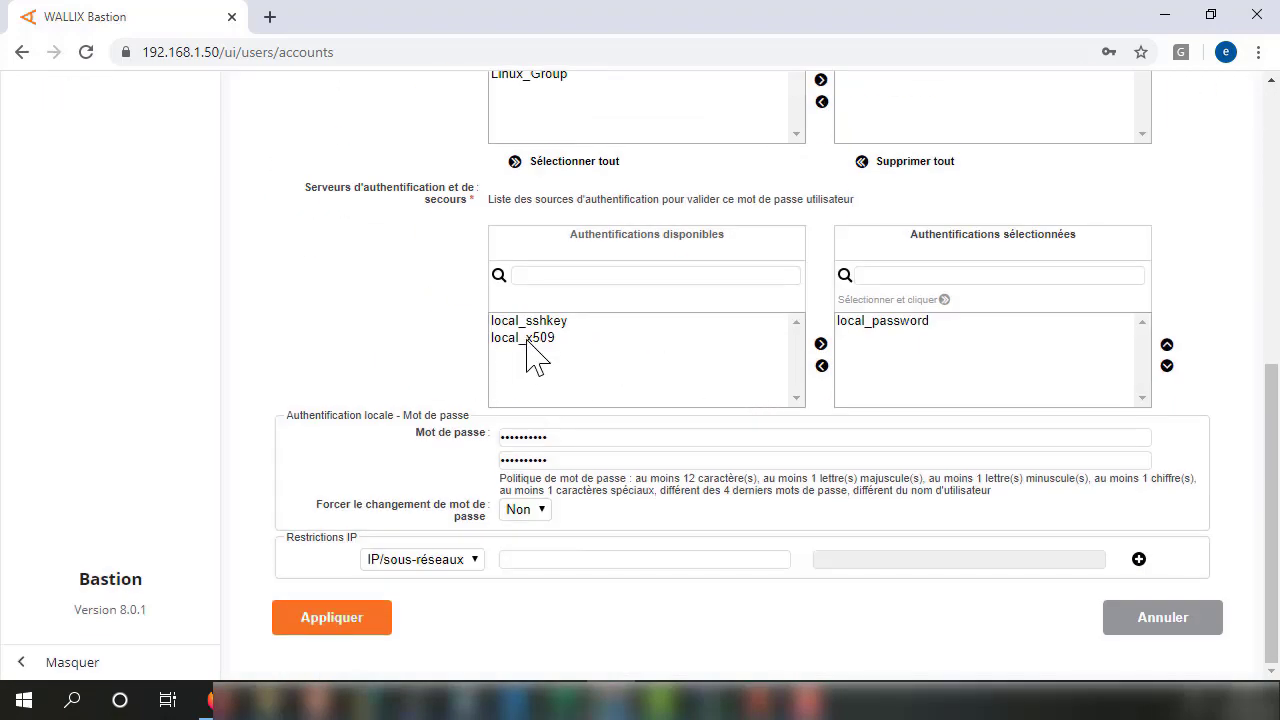
click(526, 342)
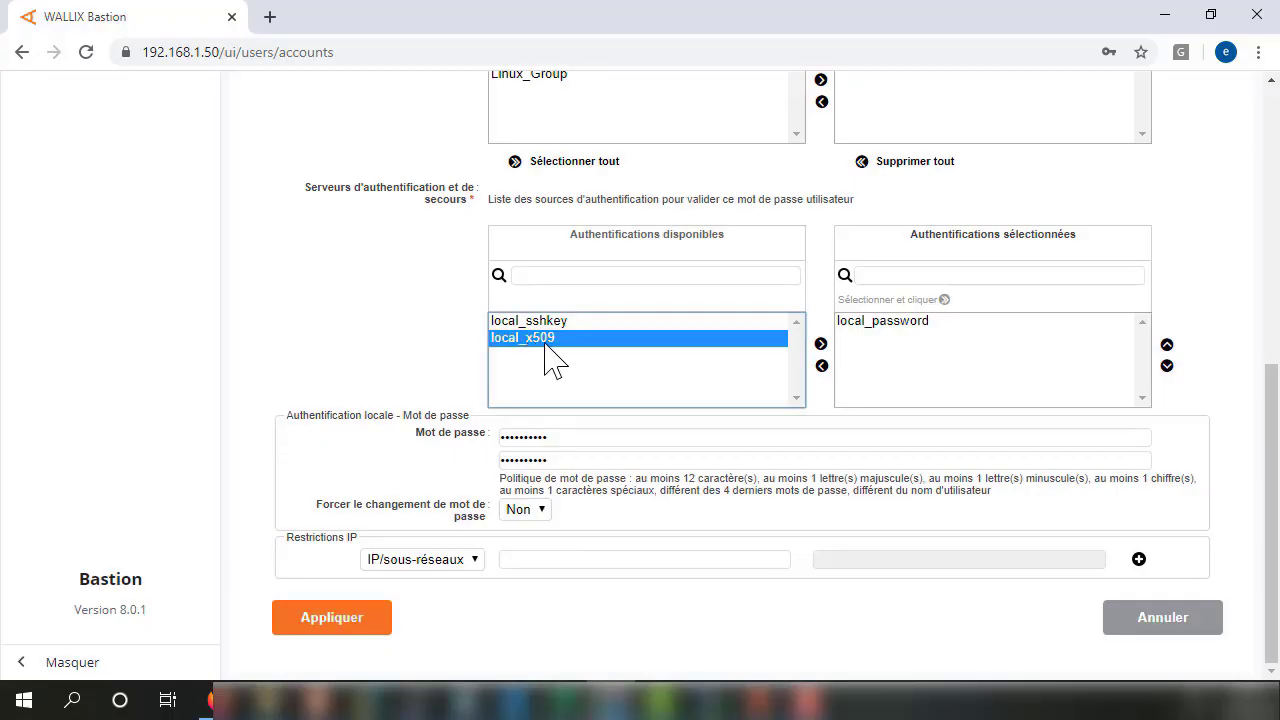
click(821, 344)
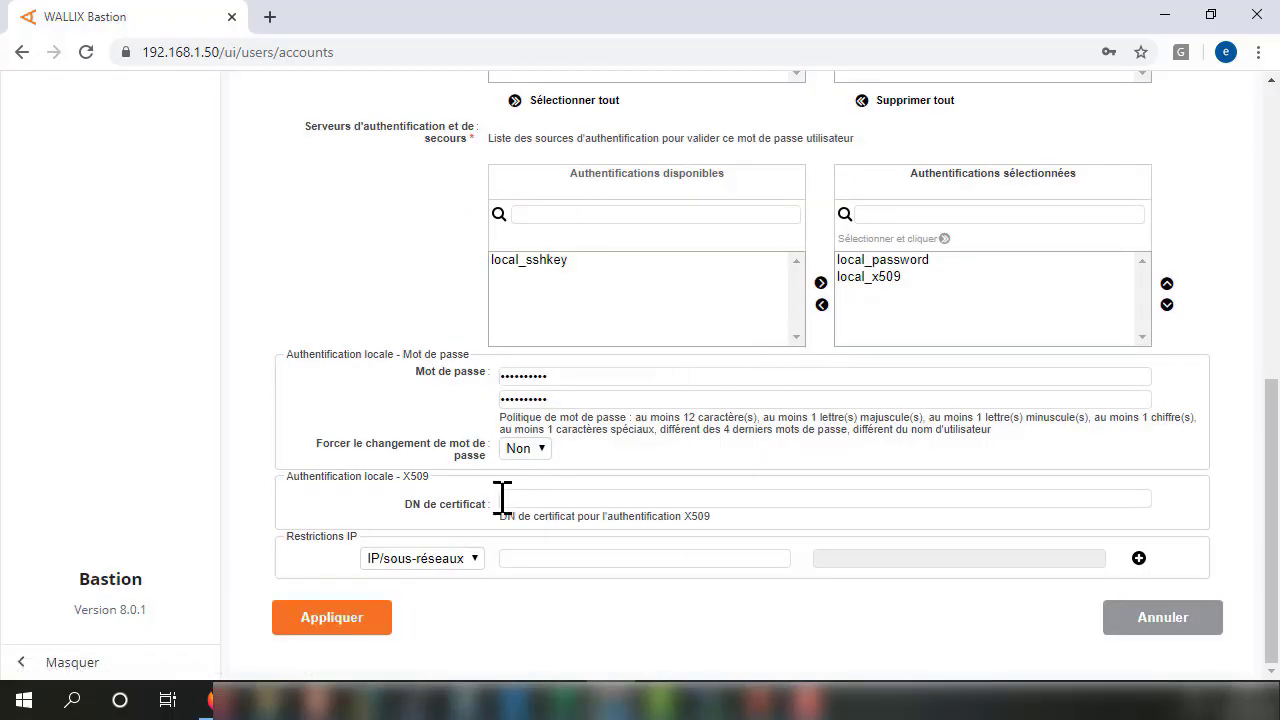
Paste into user1's certificate DN field, delete the wrong text, and open the Alphorm.com certificate's properties.
click(551, 500)
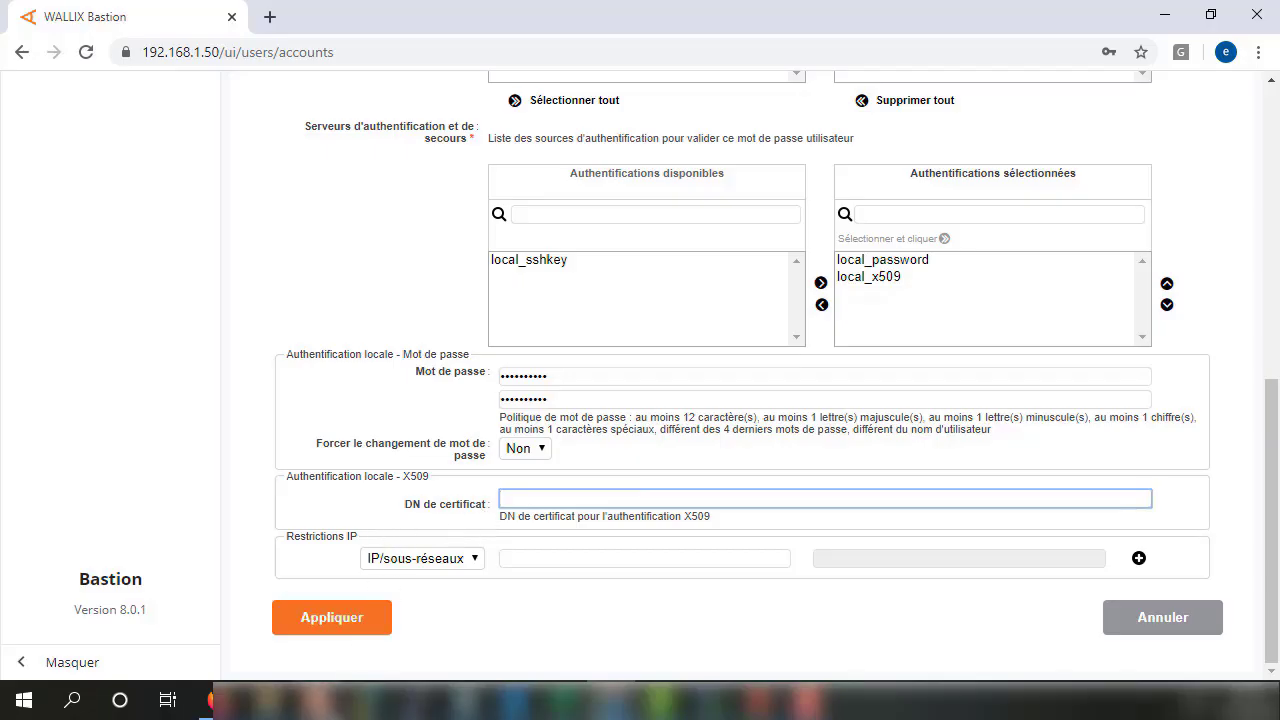
click(414, 434)
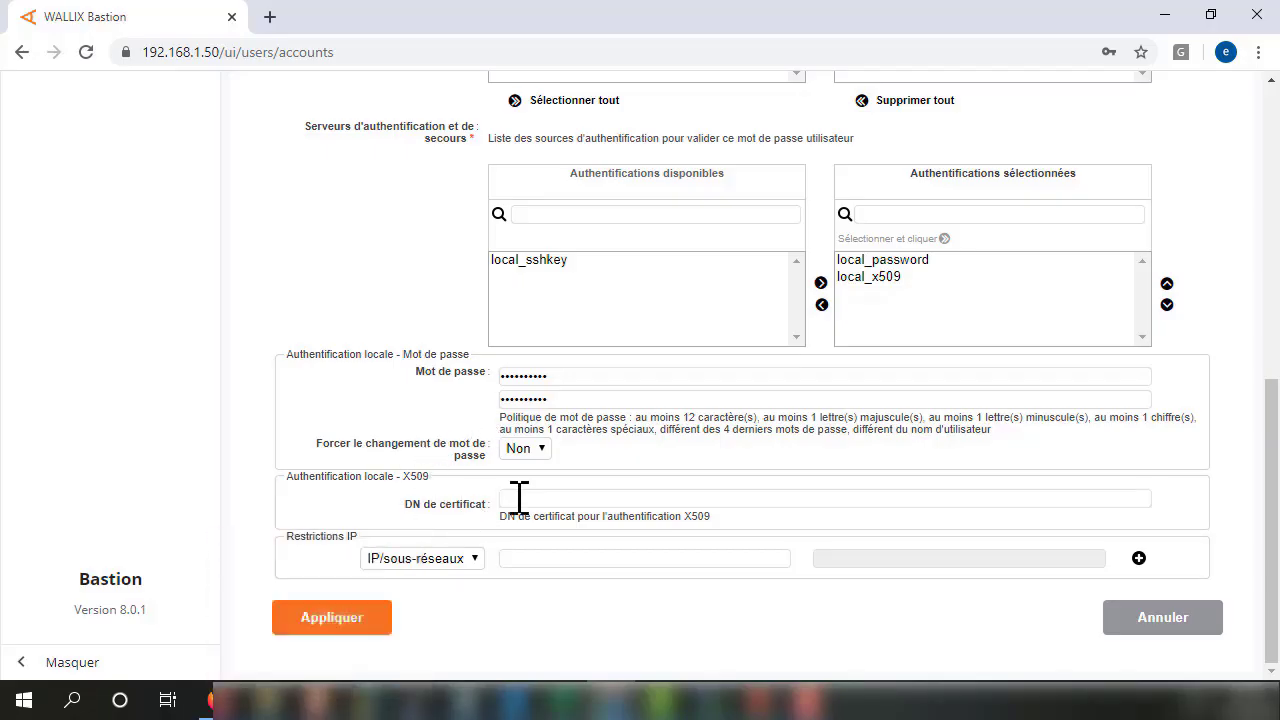
click(557, 497)
right_click(557, 497)
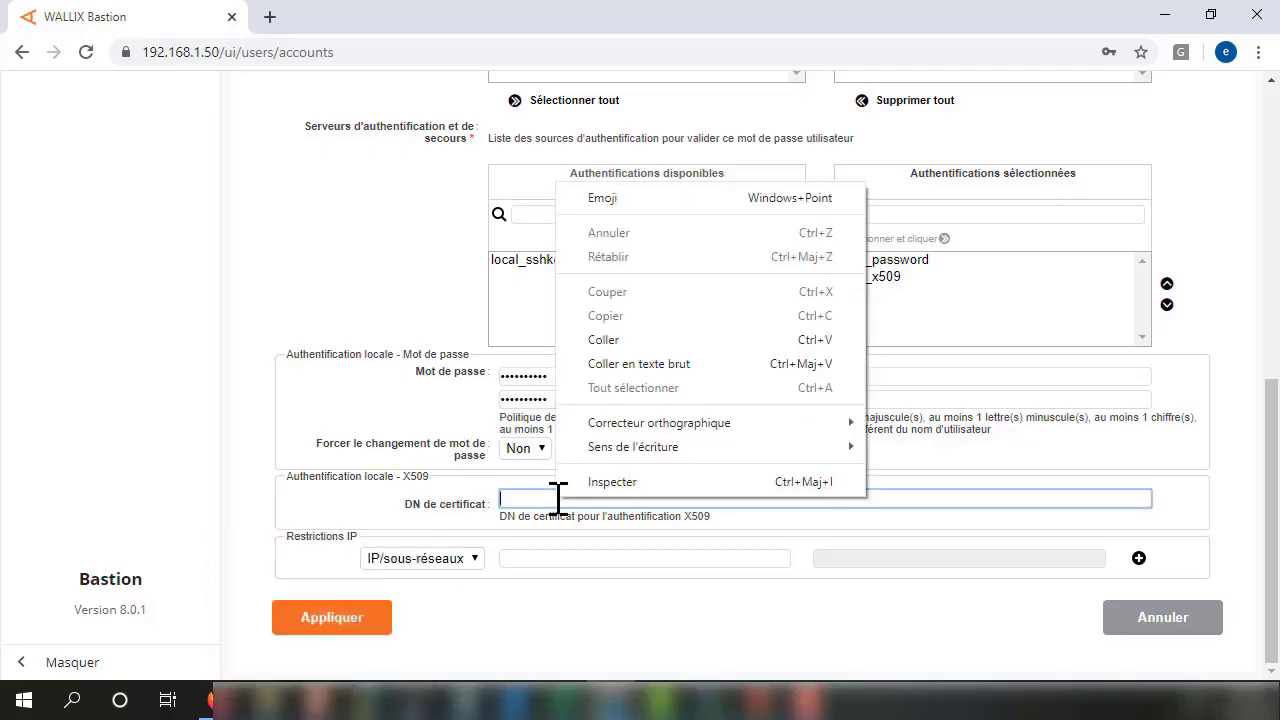
click(588, 337)
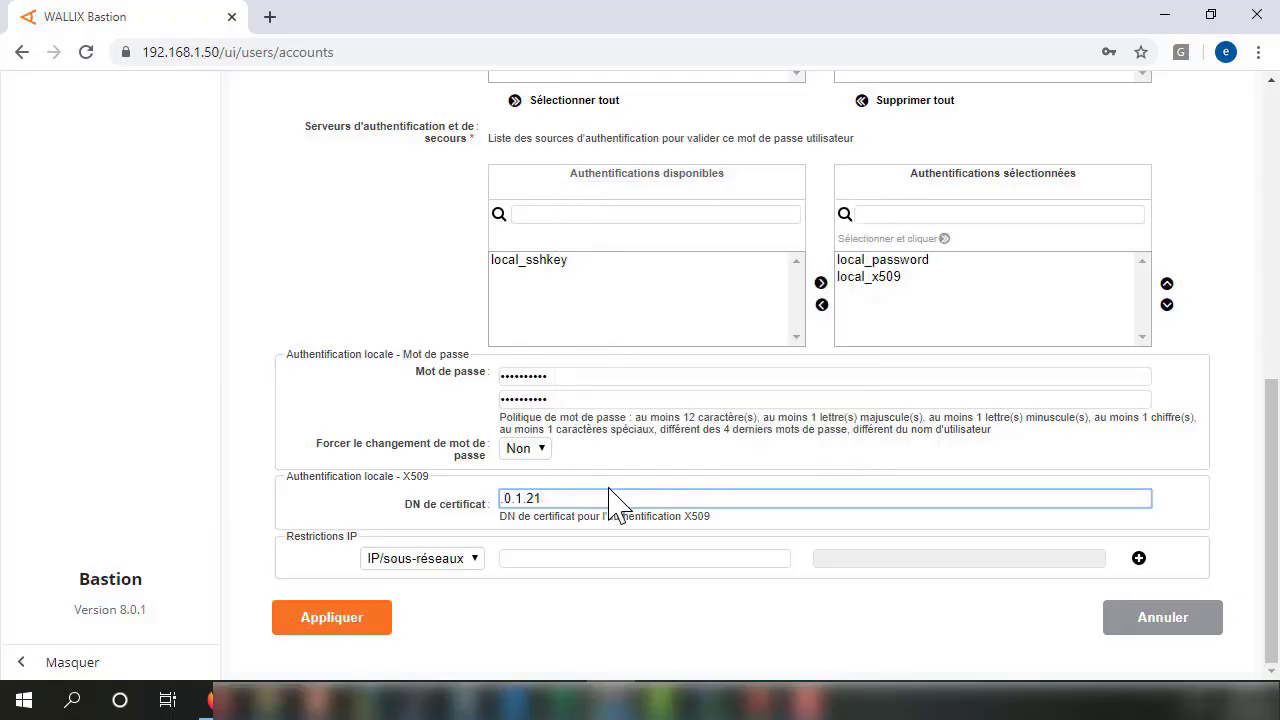
key(ctrl+a)
key(BackSpace)
click(806, 700)
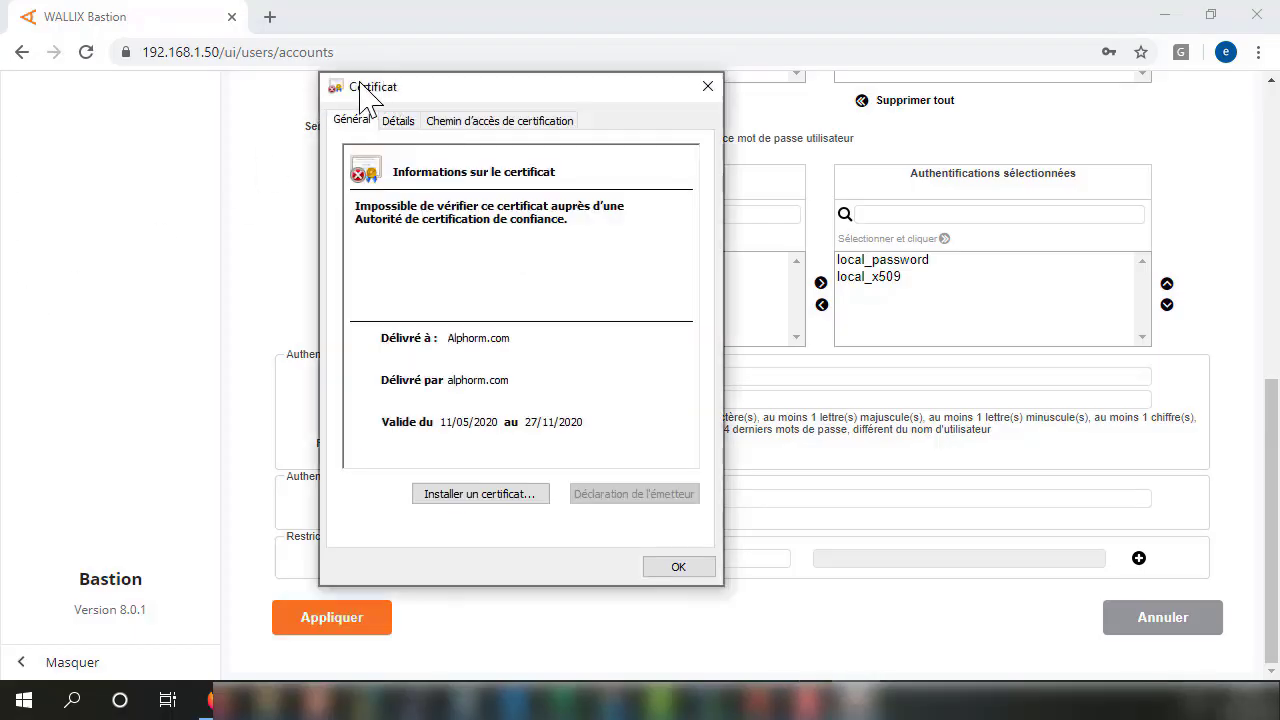
Import the Alphorm.com certificate with automatic store selection and acknowledge the successful import.
drag(362, 95, 283, 86)
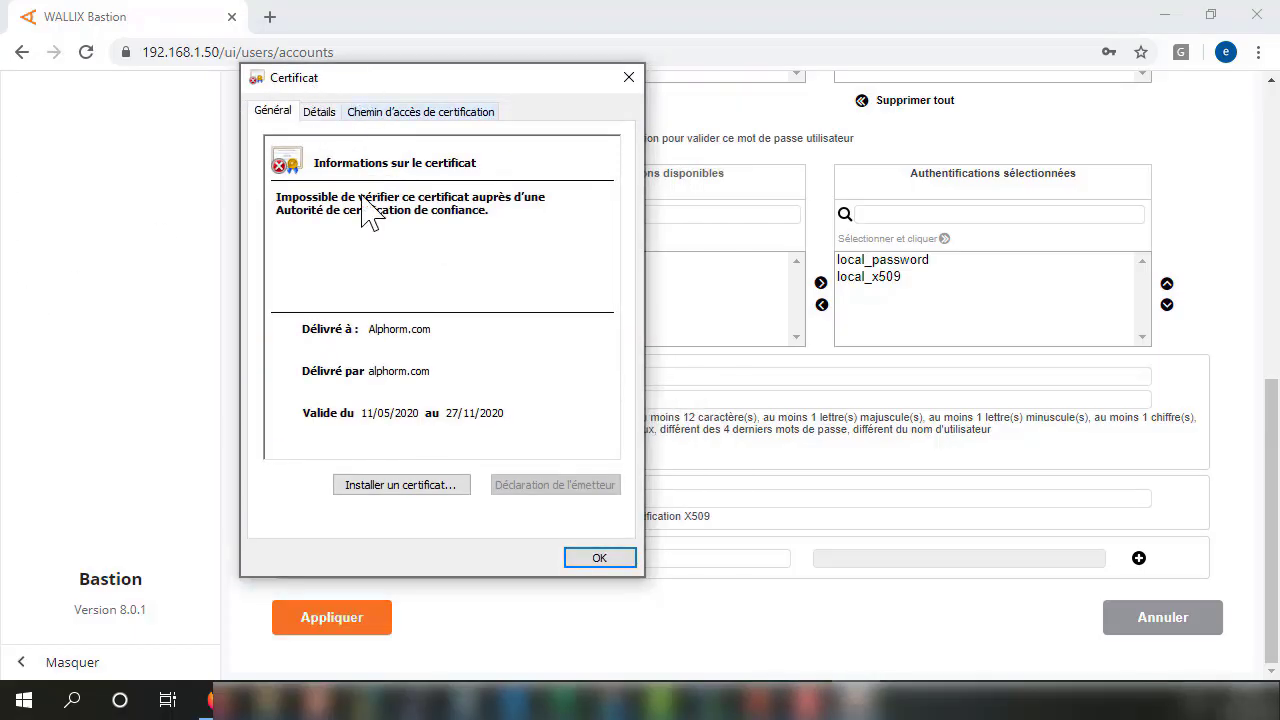
click(370, 484)
click(553, 568)
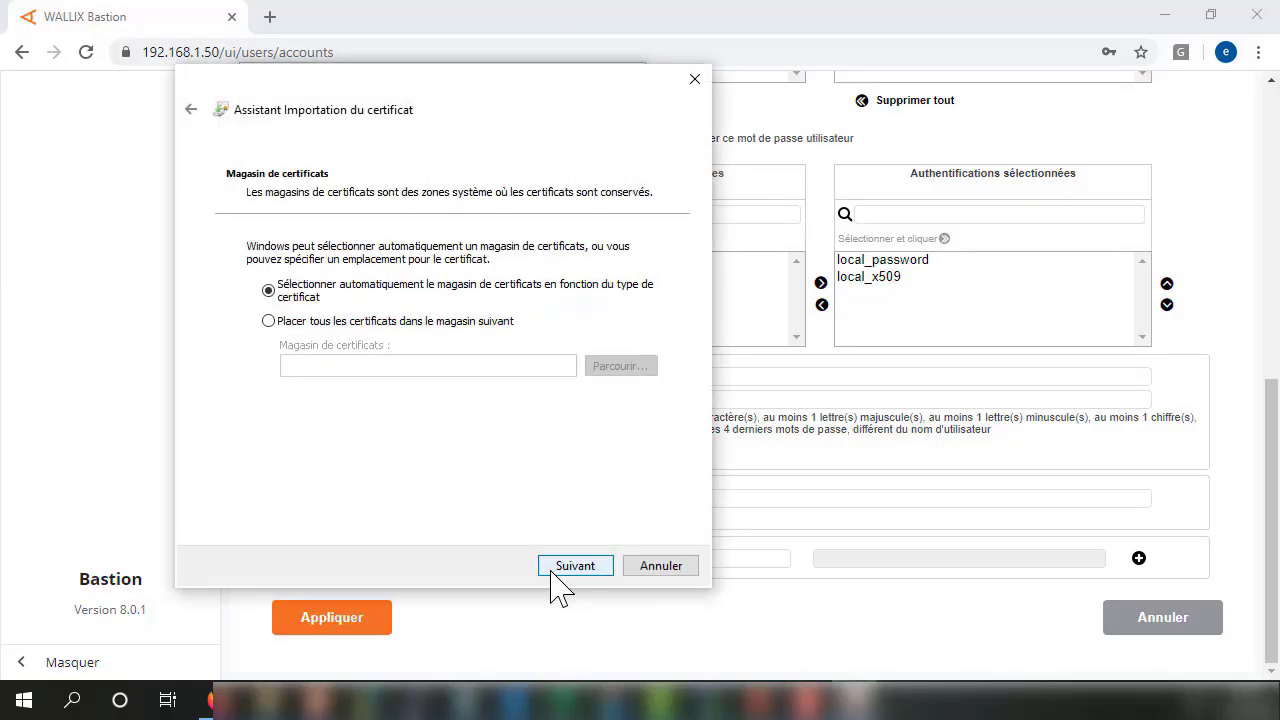
click(574, 568)
click(576, 566)
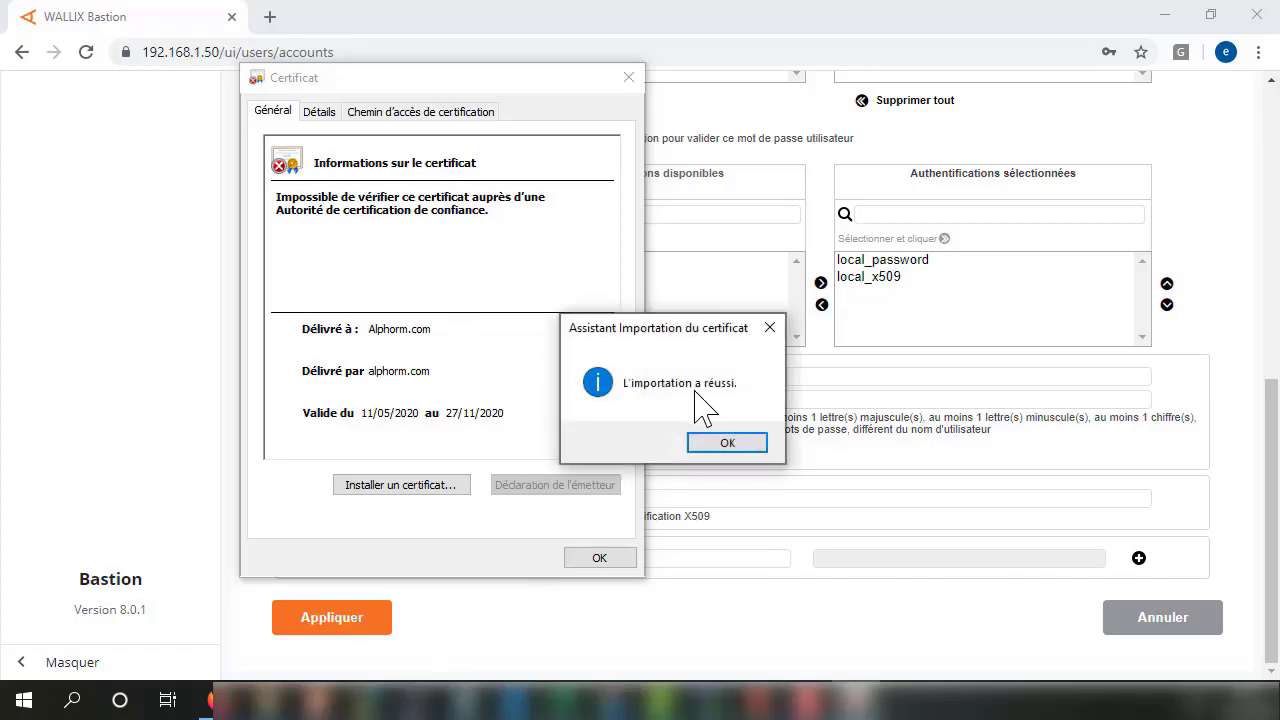
click(730, 444)
Review the certificate's details: version, signature and hash algorithms, validity dates and public key.
click(320, 112)
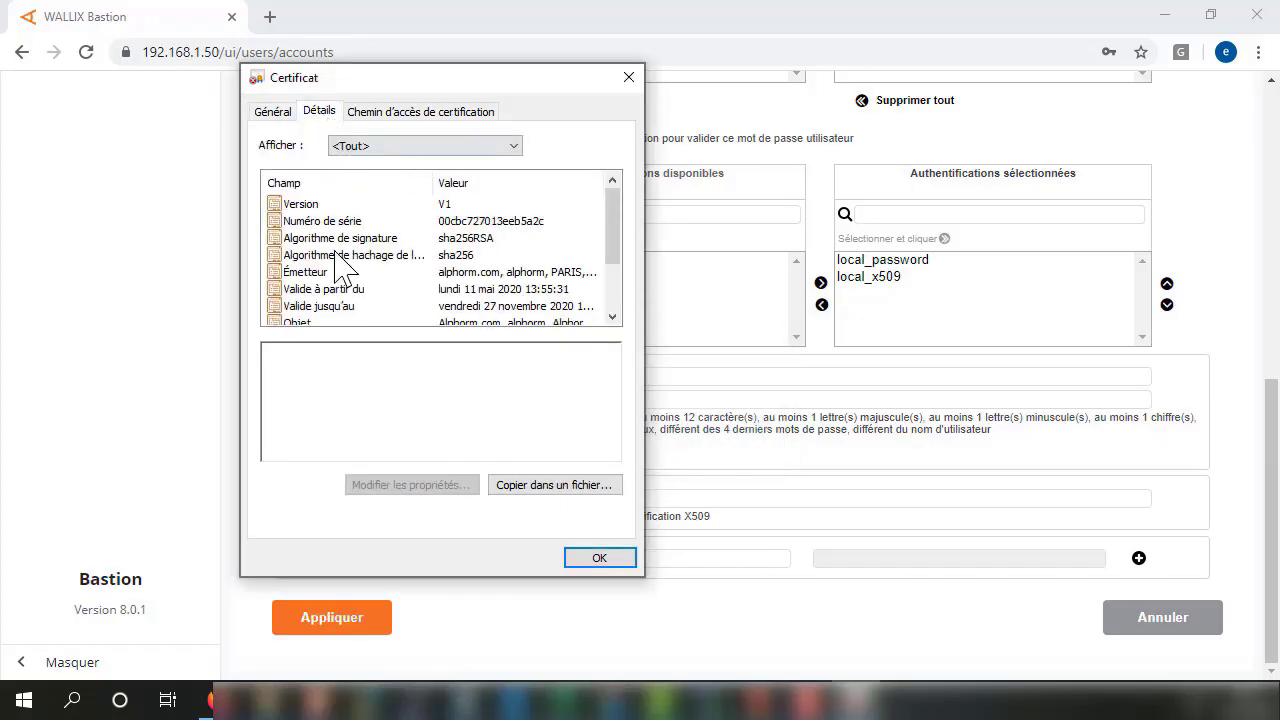
click(322, 205)
click(320, 238)
click(312, 256)
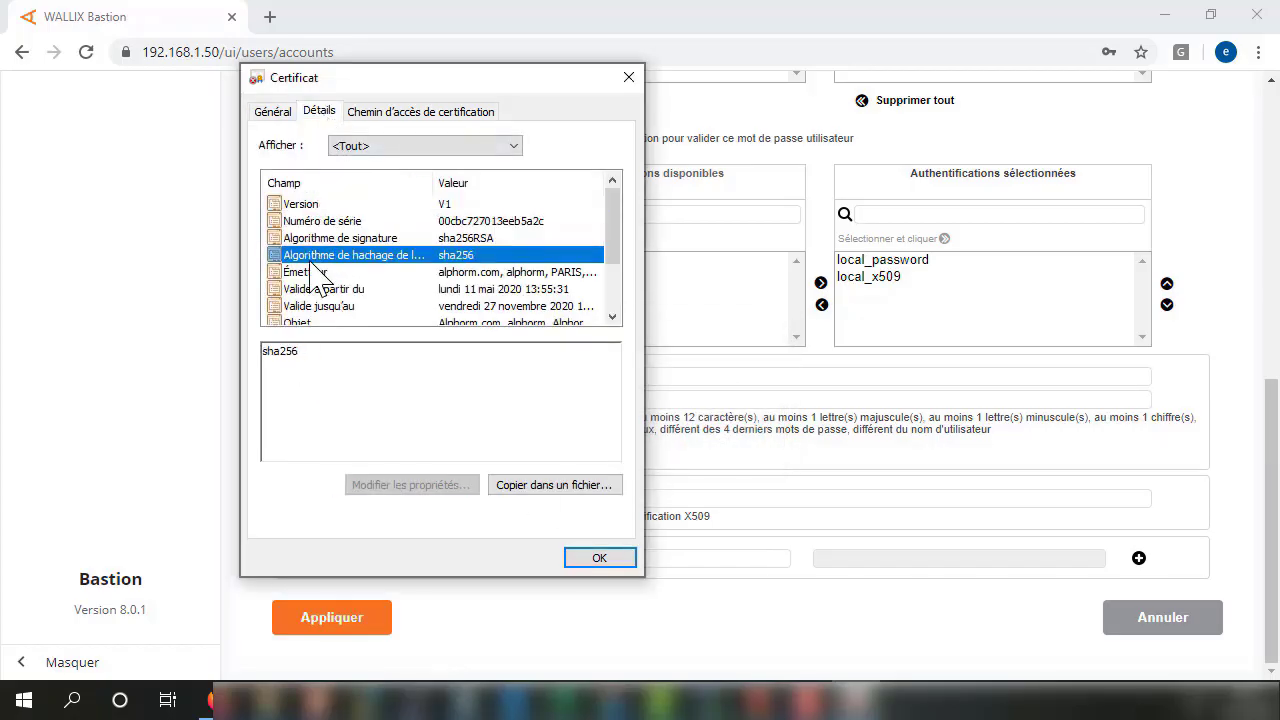
click(301, 290)
click(305, 307)
scroll(310, 278, down, 1)
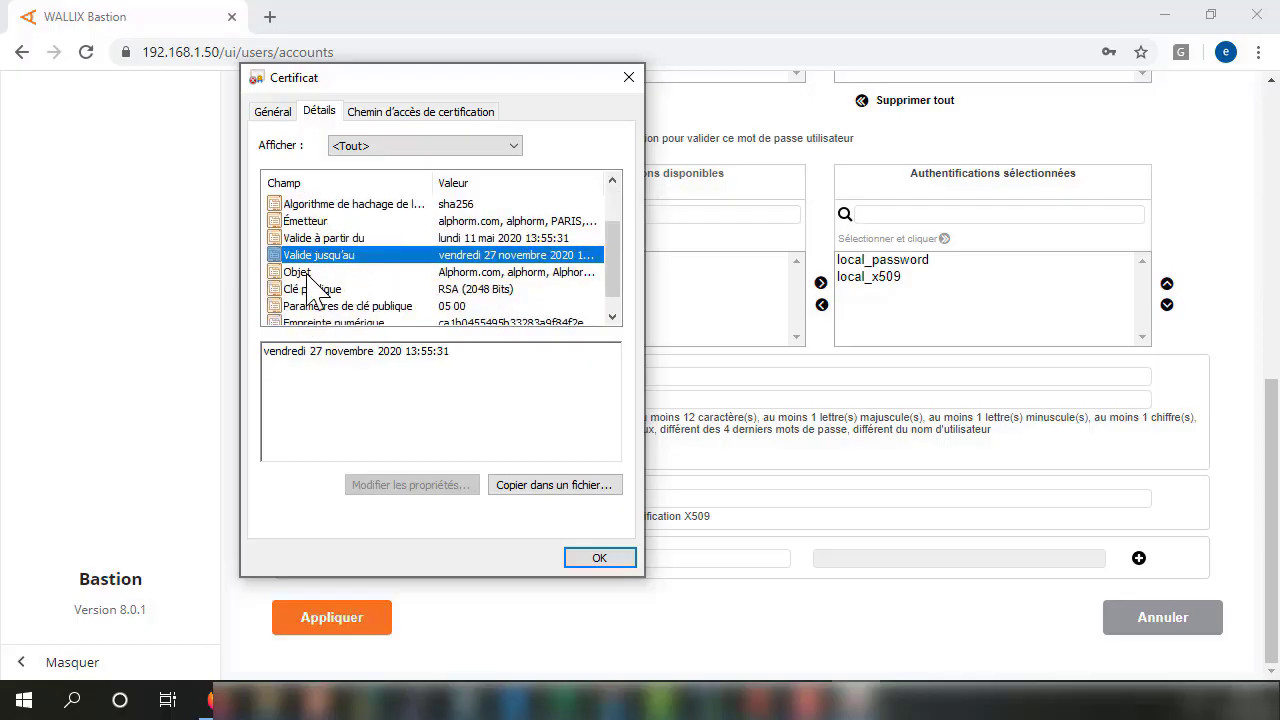
click(310, 289)
click(310, 306)
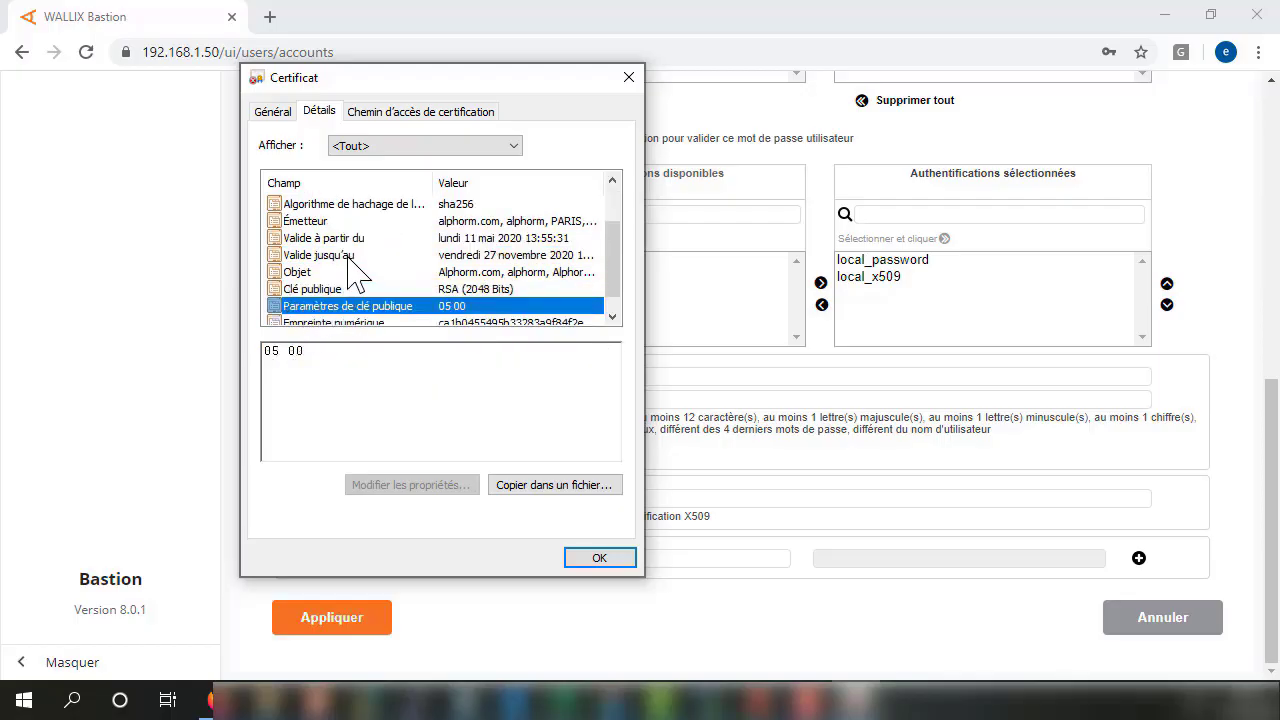
Show all certificate fields and select the Objet subject text for copying.
click(406, 150)
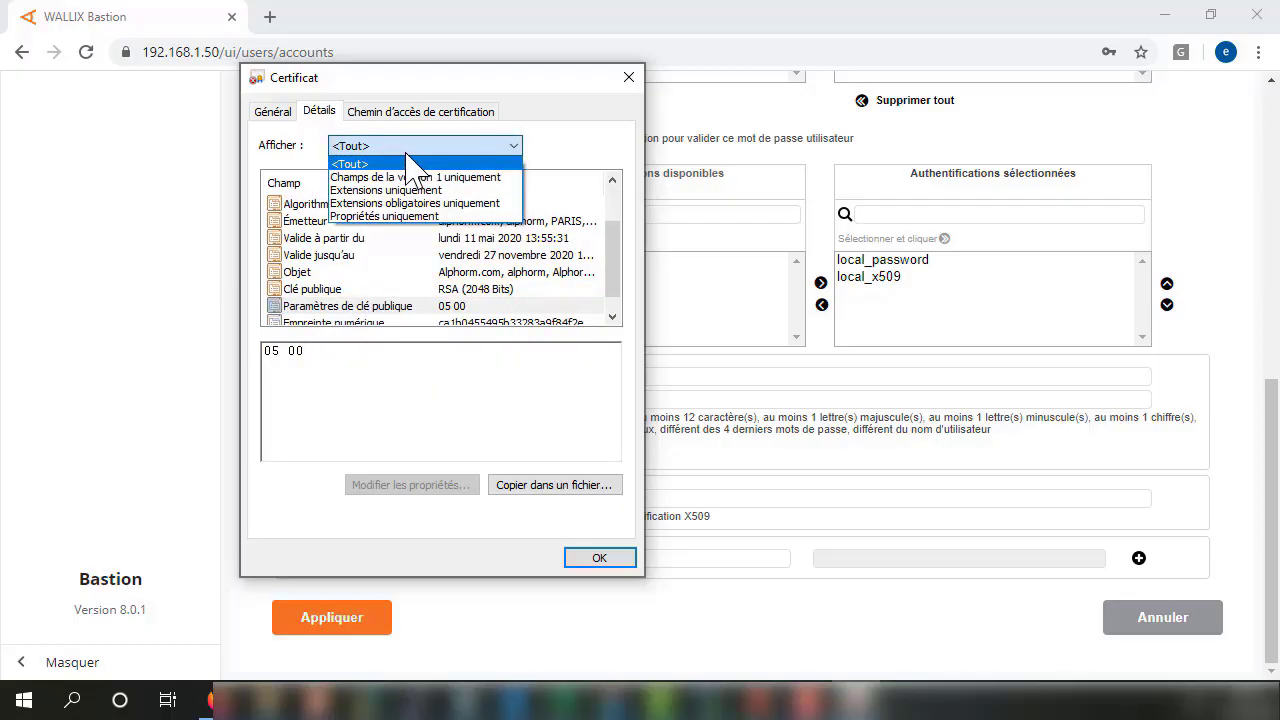
click(406, 163)
click(378, 322)
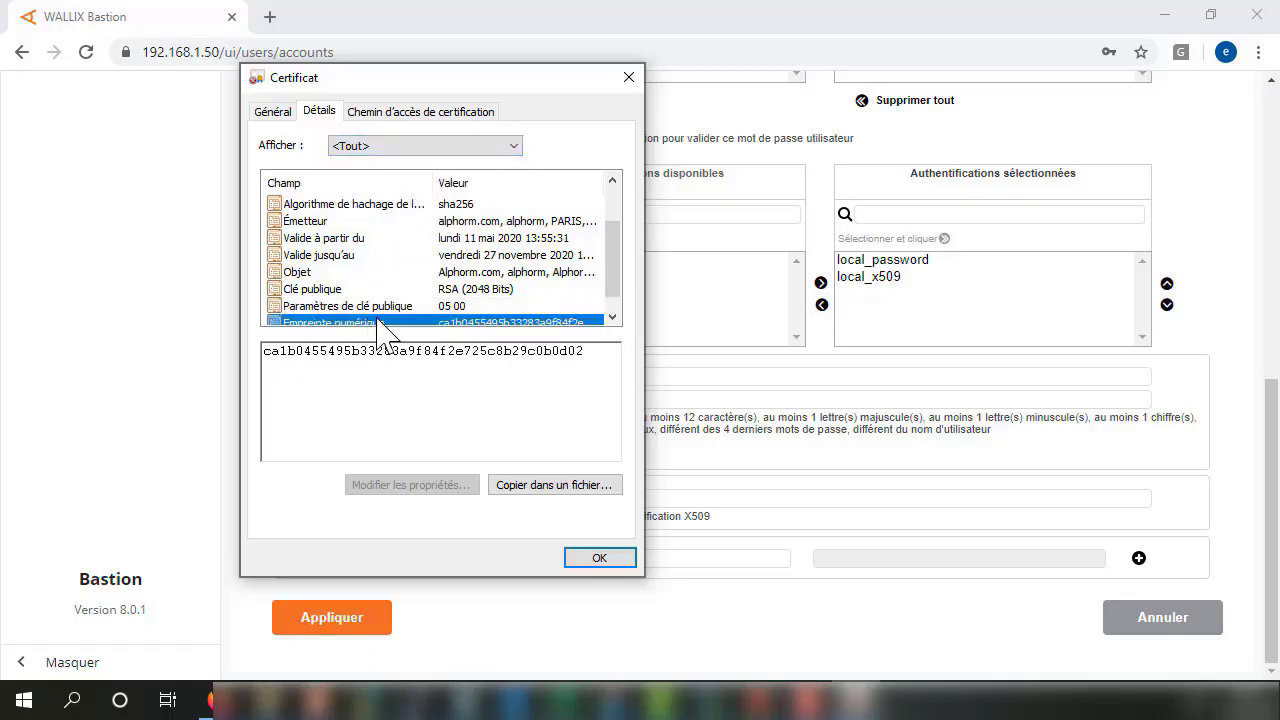
click(312, 278)
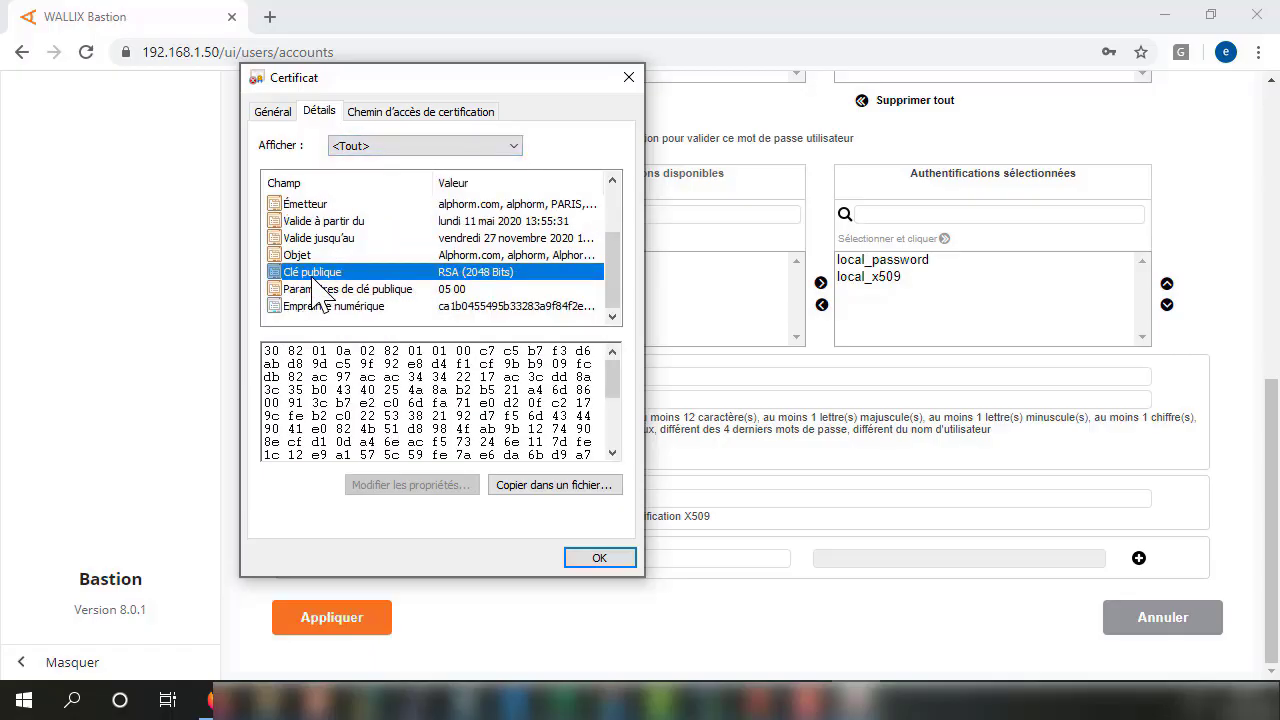
click(306, 258)
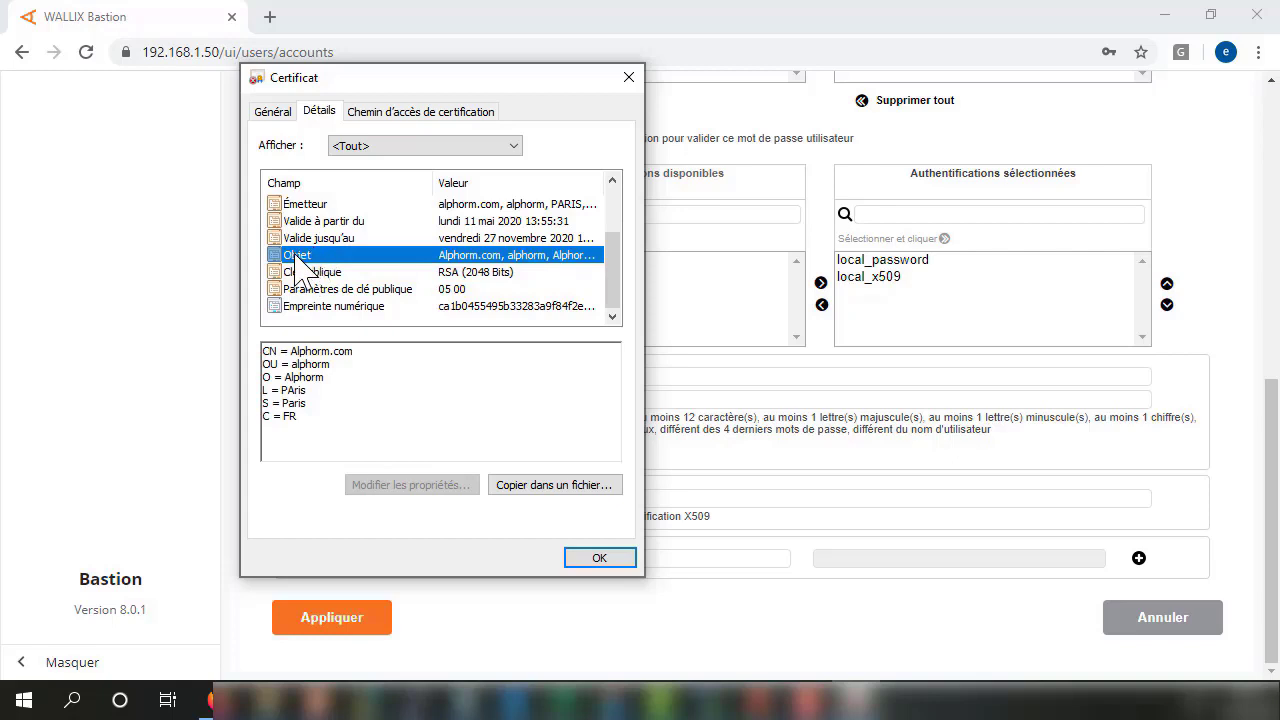
drag(306, 418, 256, 350)
key(ctrl+c)
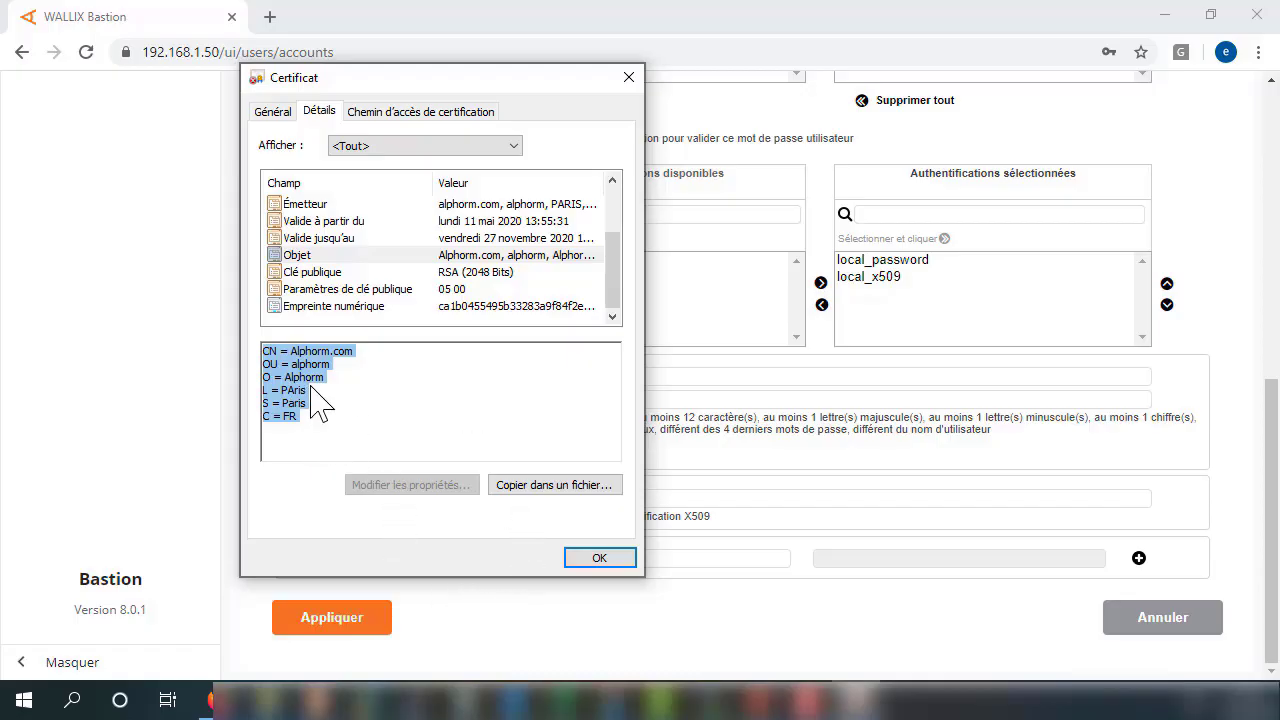
Paste the Alphorm.com subject into user1's certificate DN field and save the user.
click(599, 557)
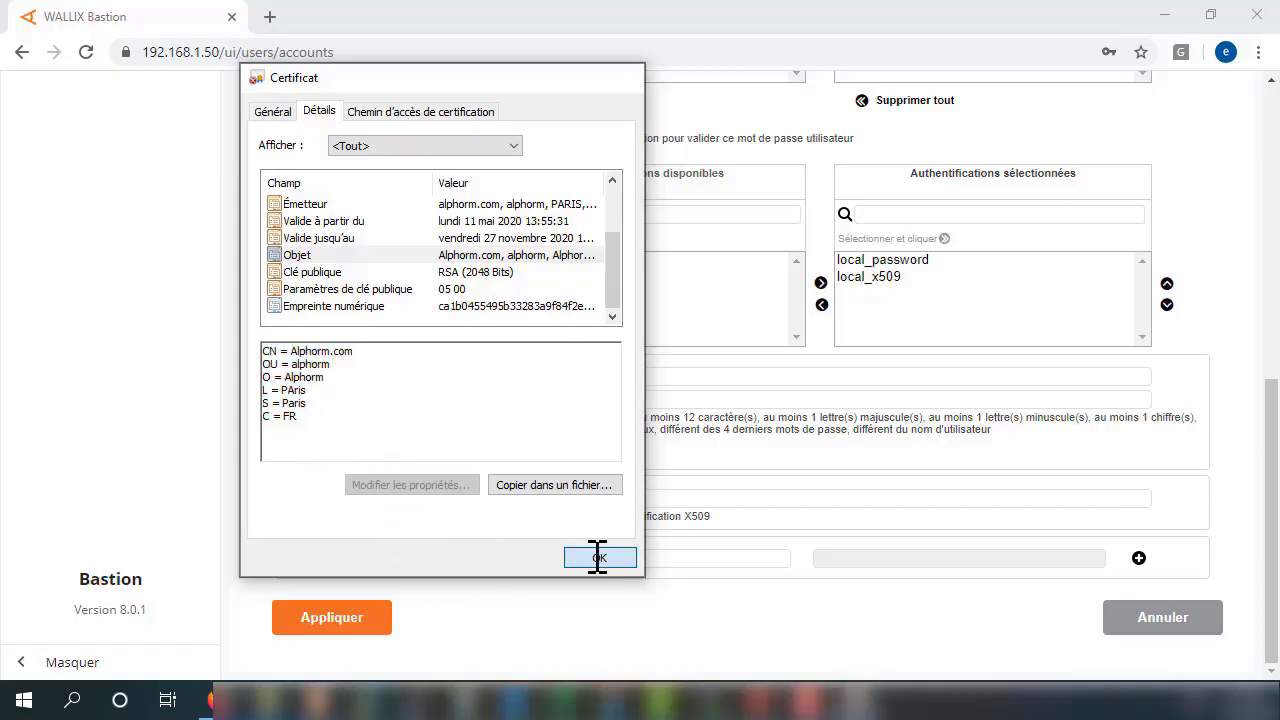
click(546, 499)
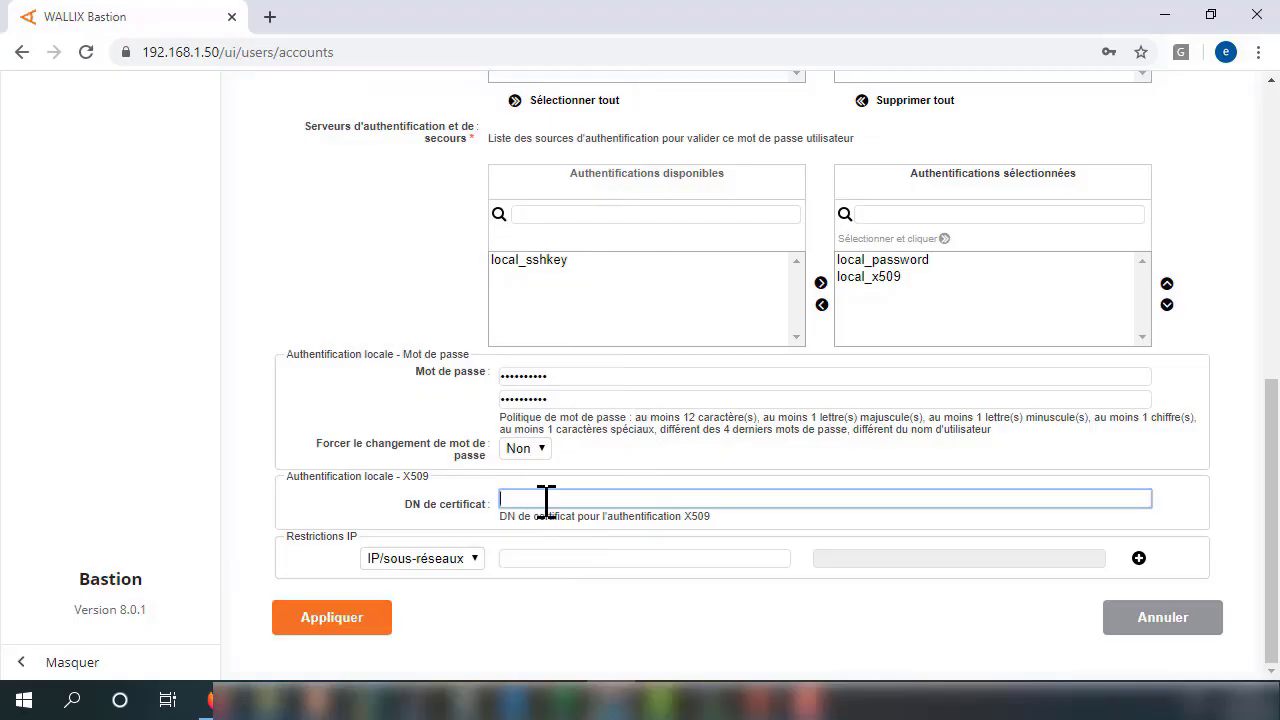
key(ctrl+v)
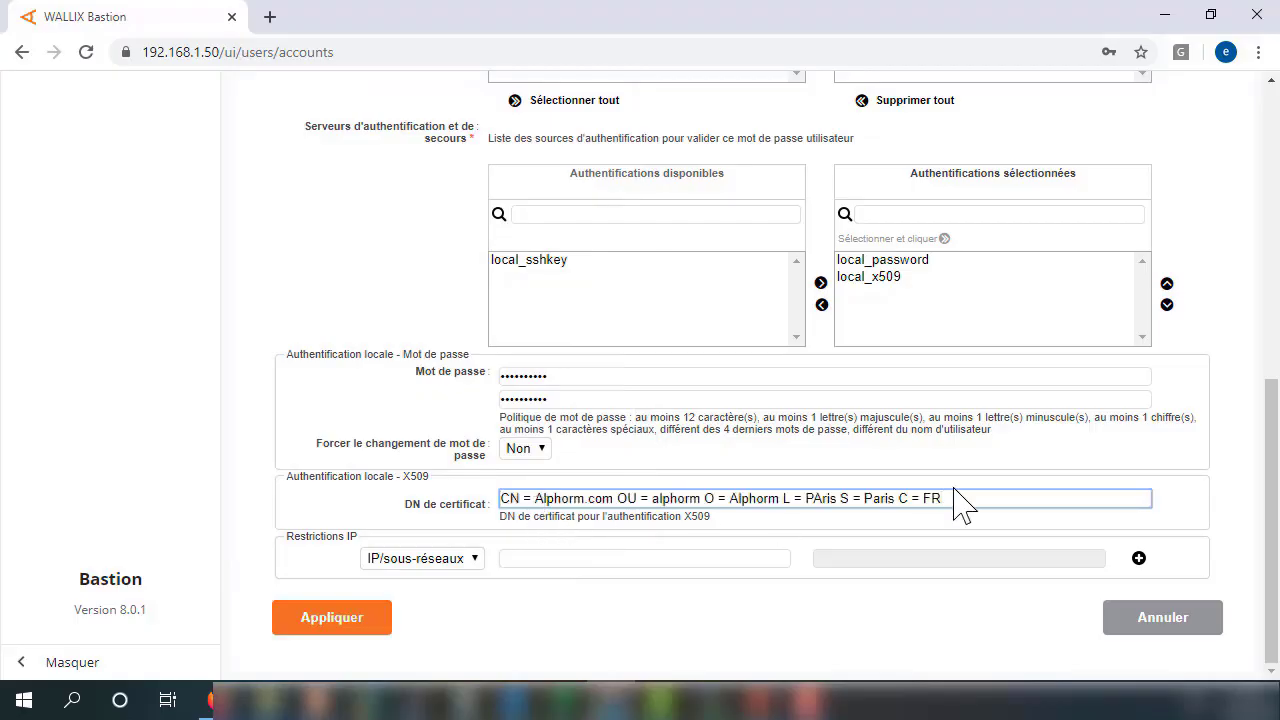
click(368, 622)
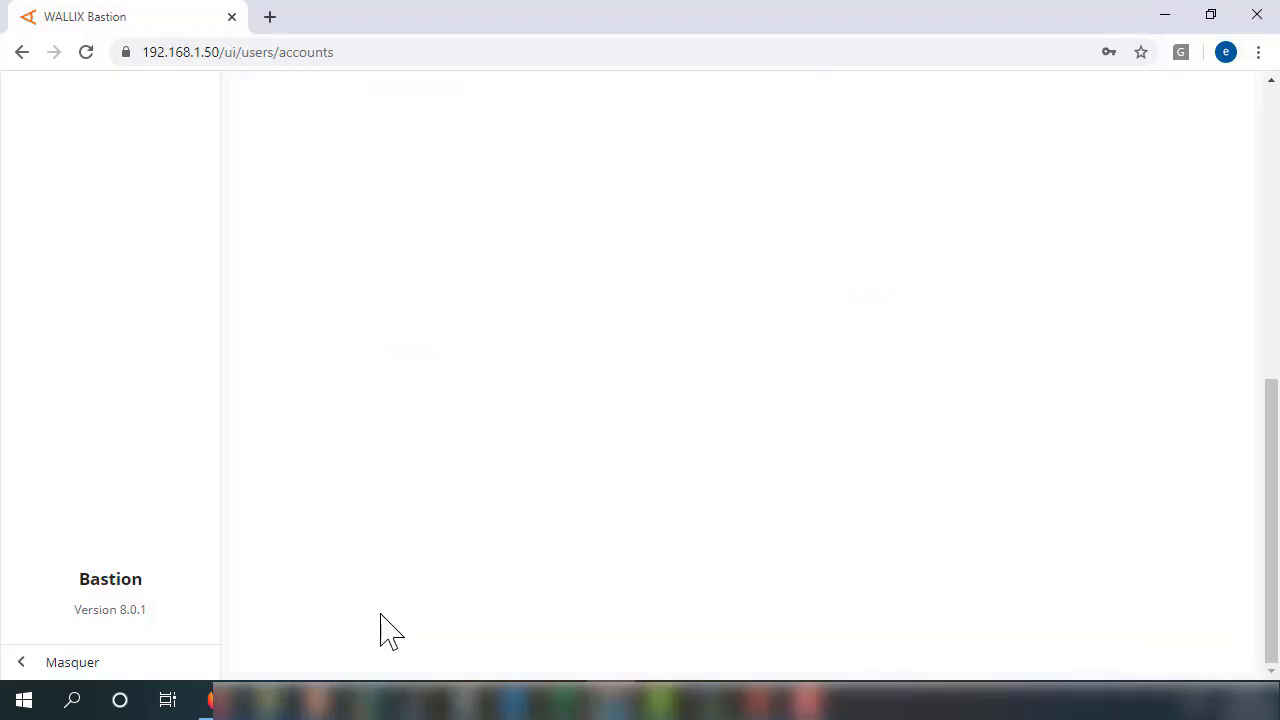